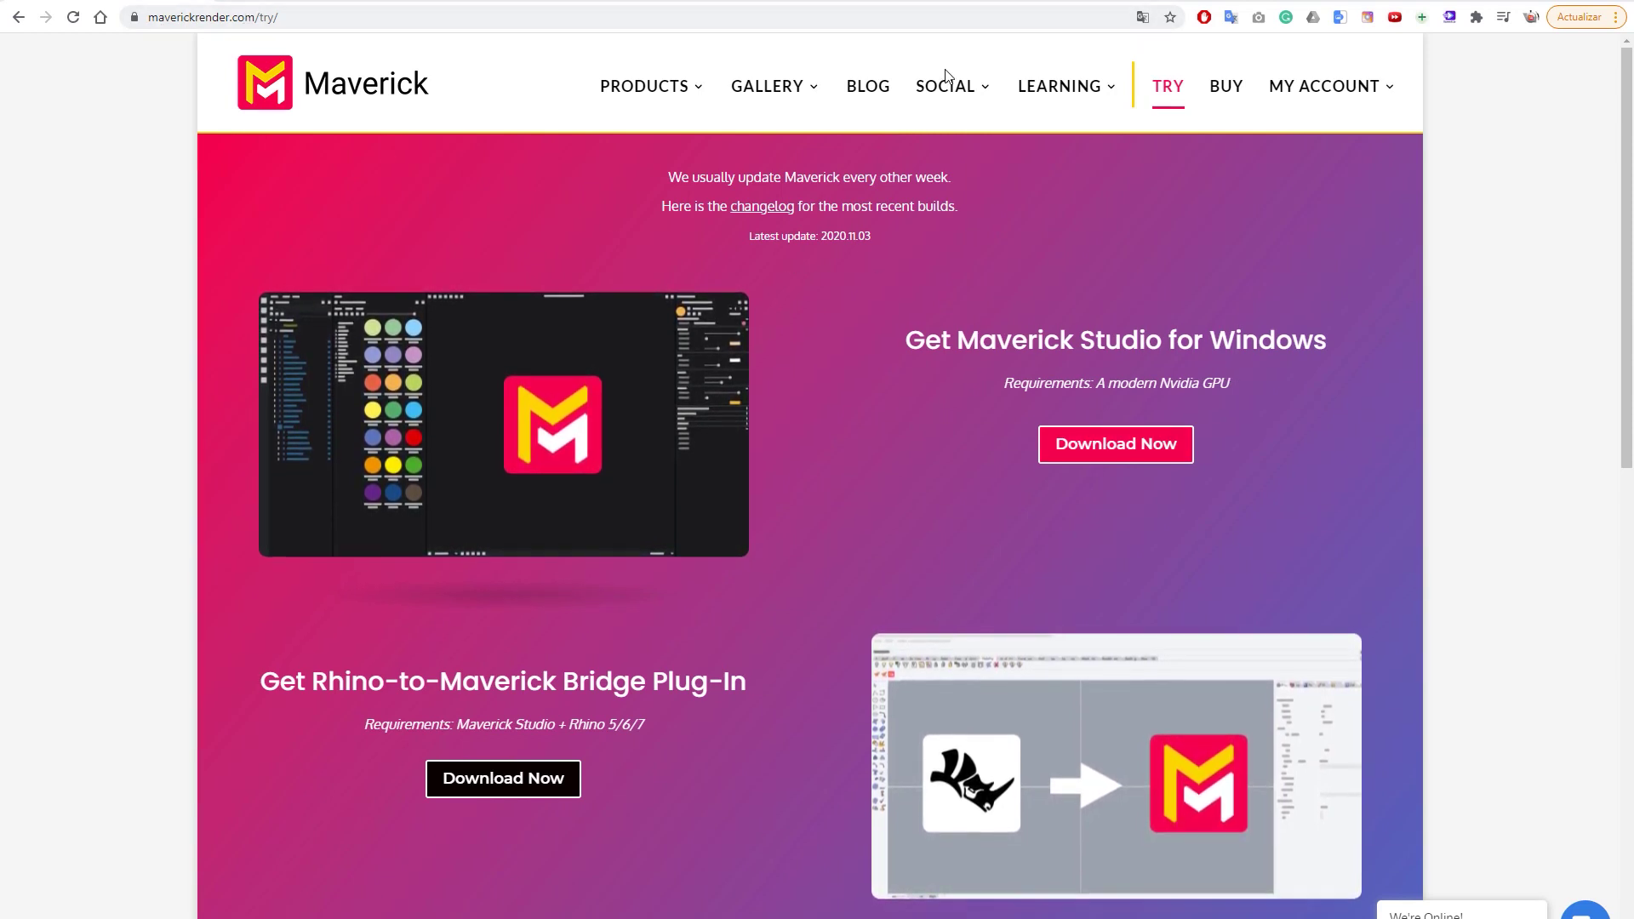
Download the Rhino-to-Maverick Bridge plug-in from the Maverick trial downloads page
{"action": "left_click", "coordinate": [1169, 89]}
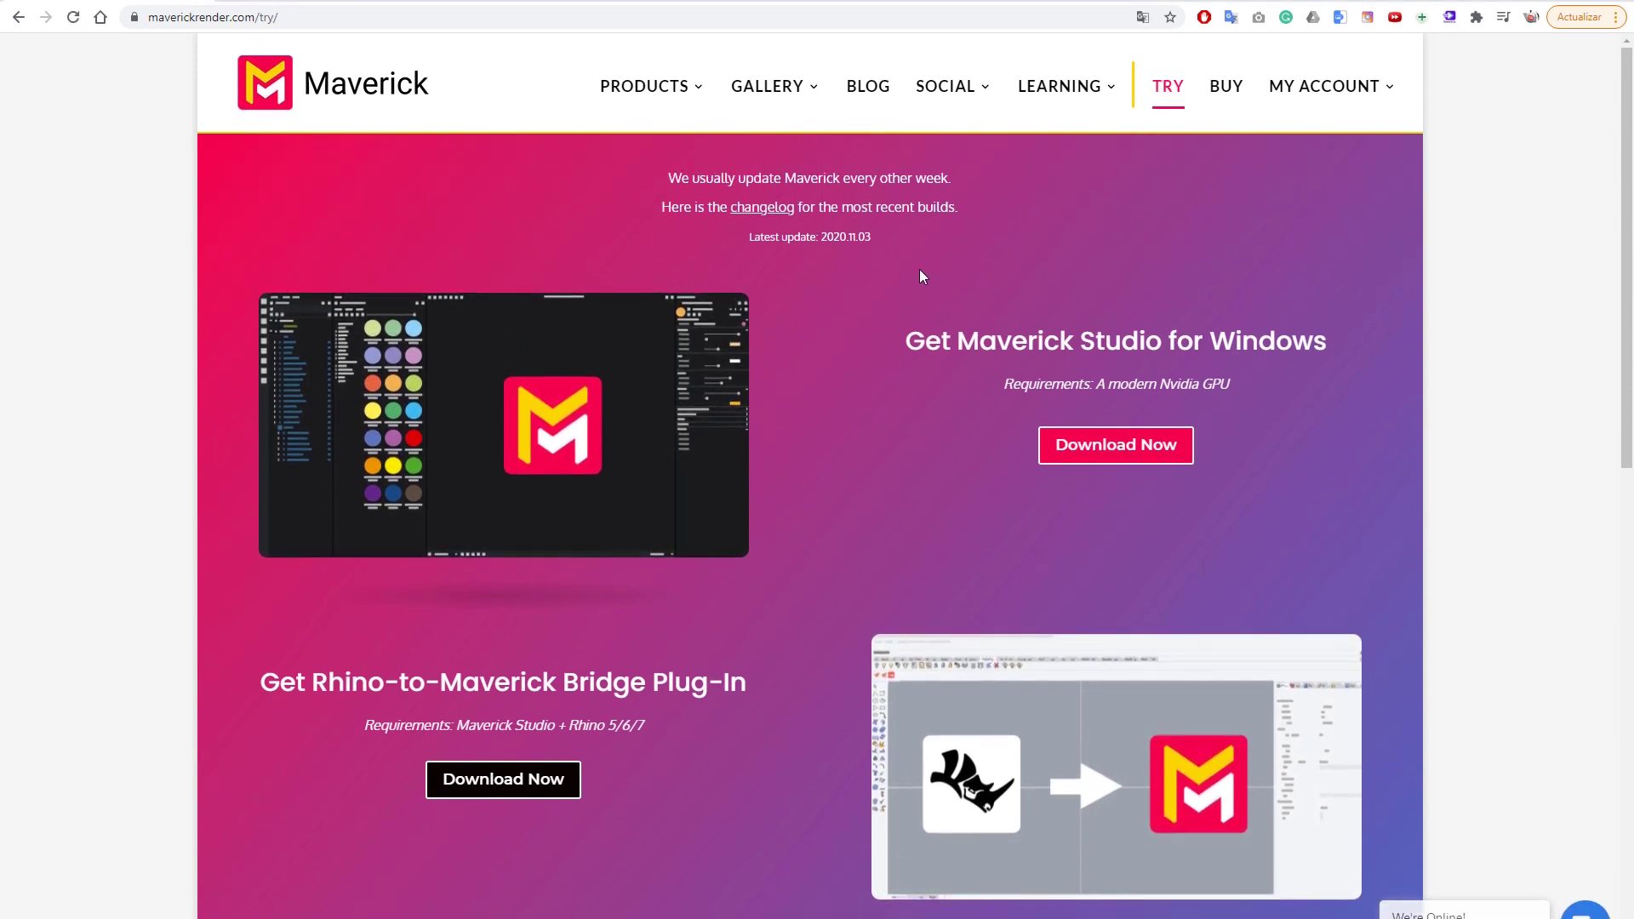
{"action": "scroll", "coordinate": [924, 268], "scroll_direction": "down", "scroll_amount": 2}
{"action": "scroll", "coordinate": [925, 272], "scroll_direction": "down", "scroll_amount": 2}
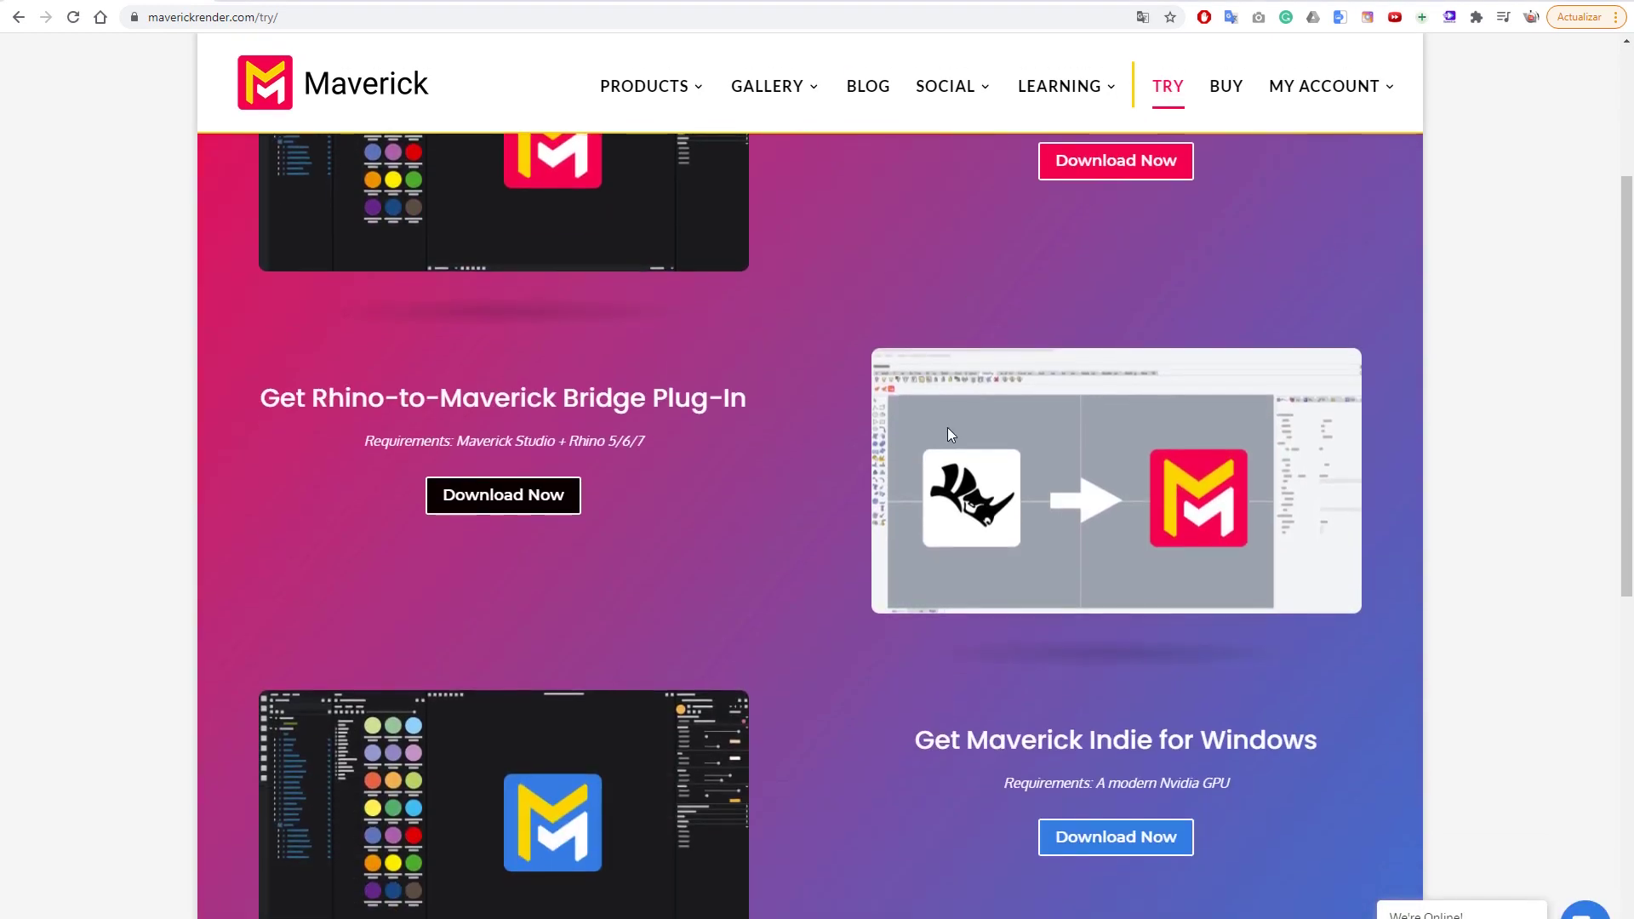
{"action": "left_click", "coordinate": [502, 496]}
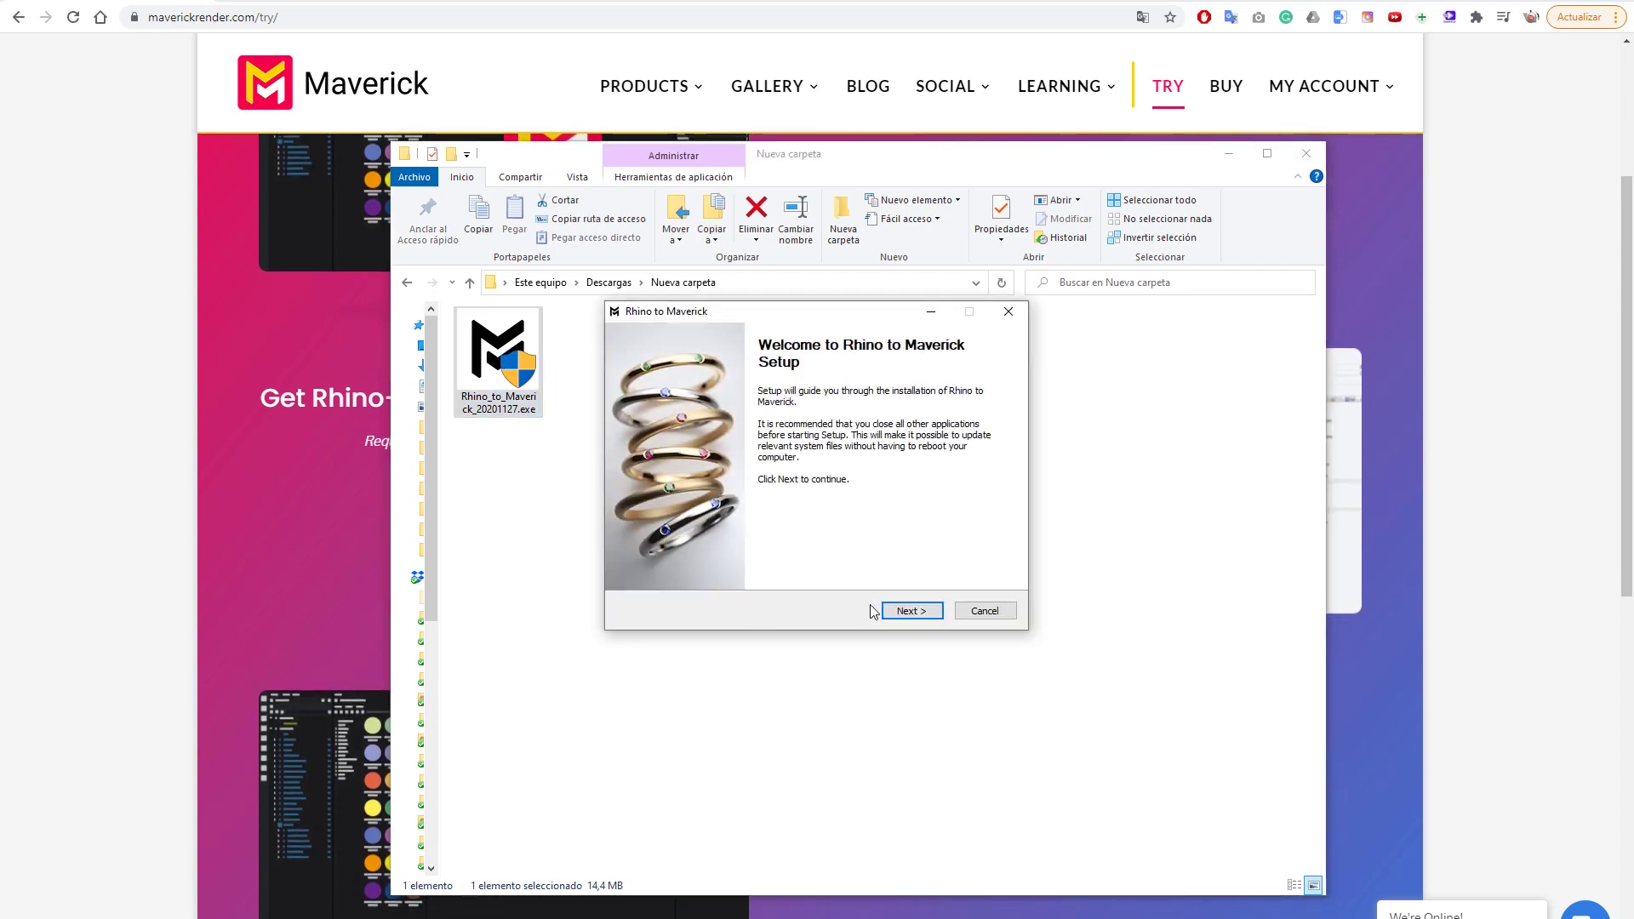
Install Rhino to Maverick using the default plug-in paths for Rhino 5, 6 and 7, and finish the setup
{"action": "left_click", "coordinate": [907, 611]}
{"action": "left_click", "coordinate": [905, 612]}
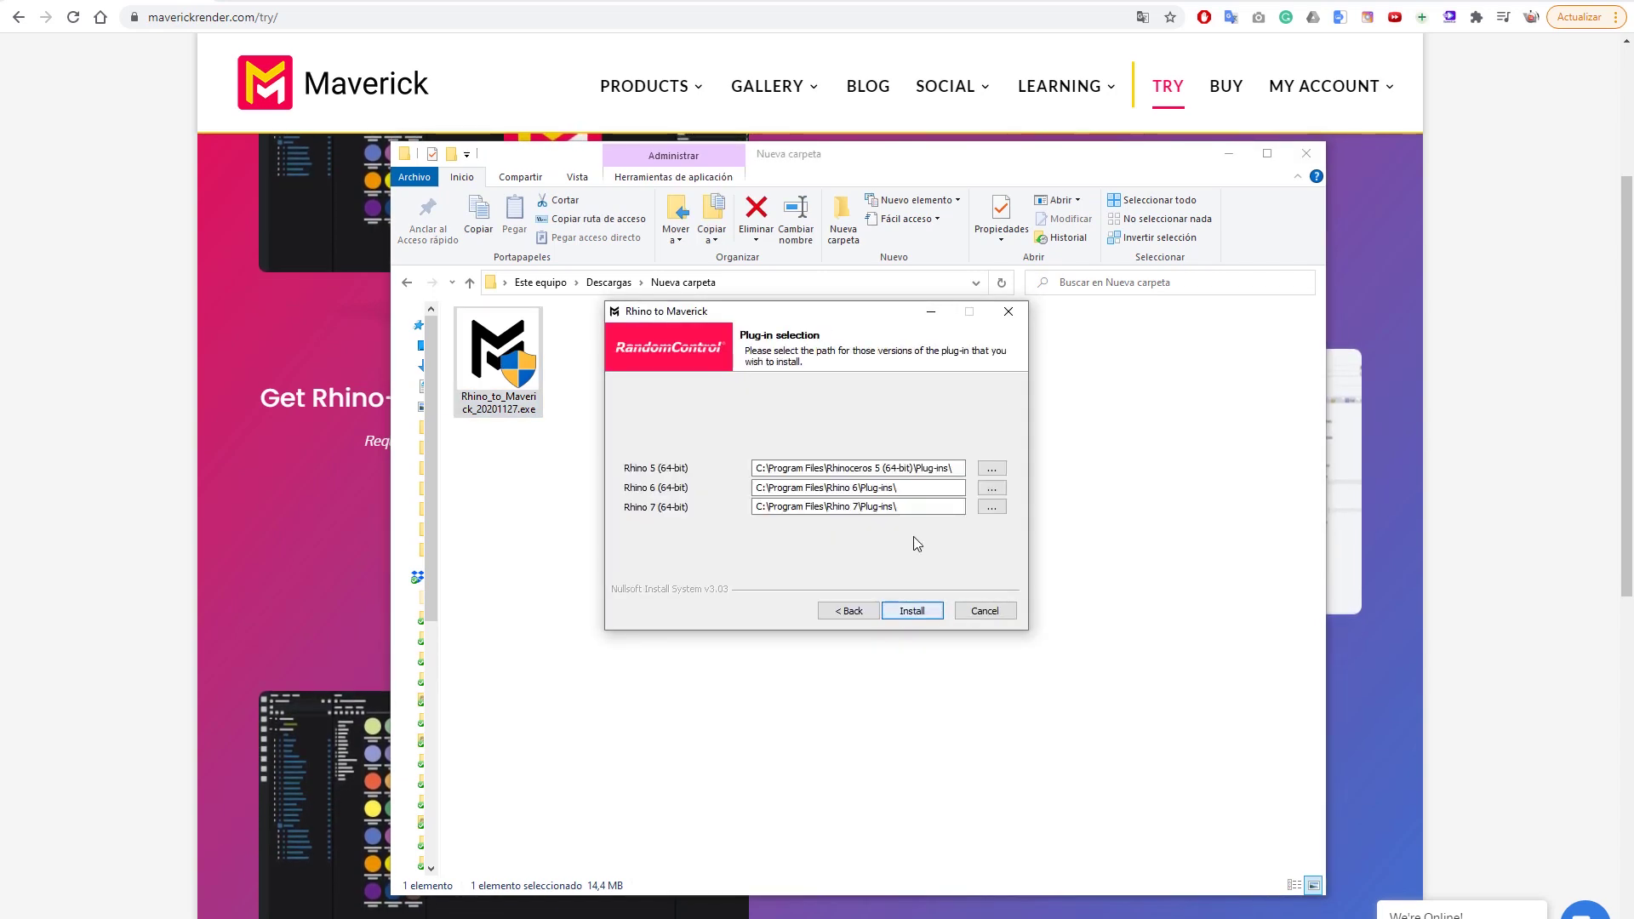
{"action": "left_click", "coordinate": [909, 612]}
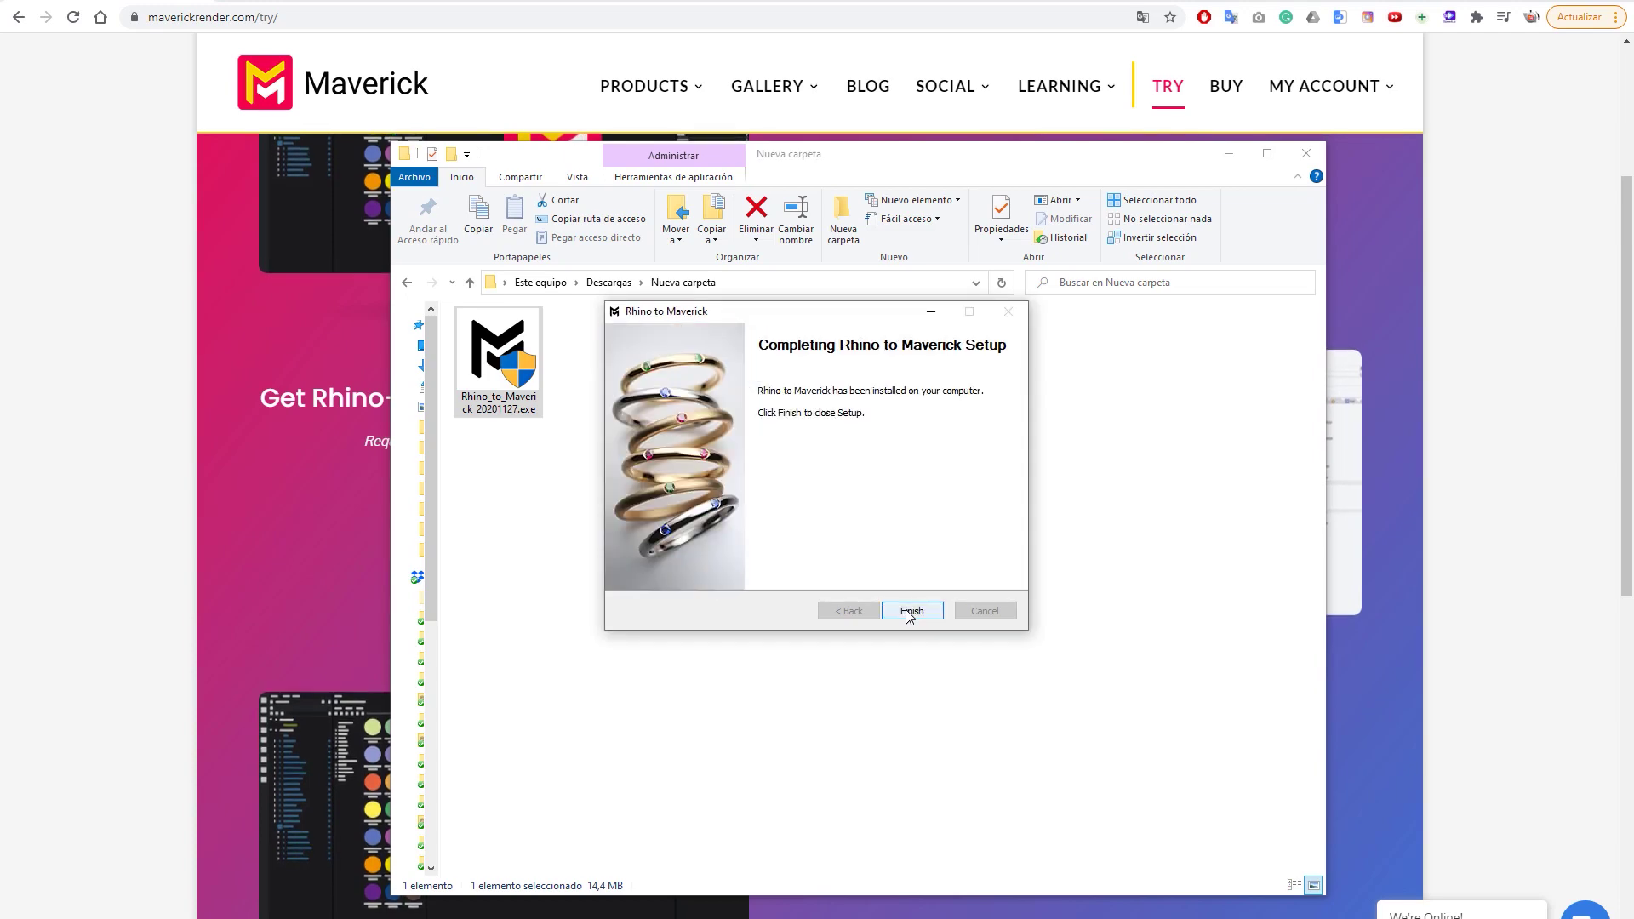
{"action": "left_click", "coordinate": [908, 612]}
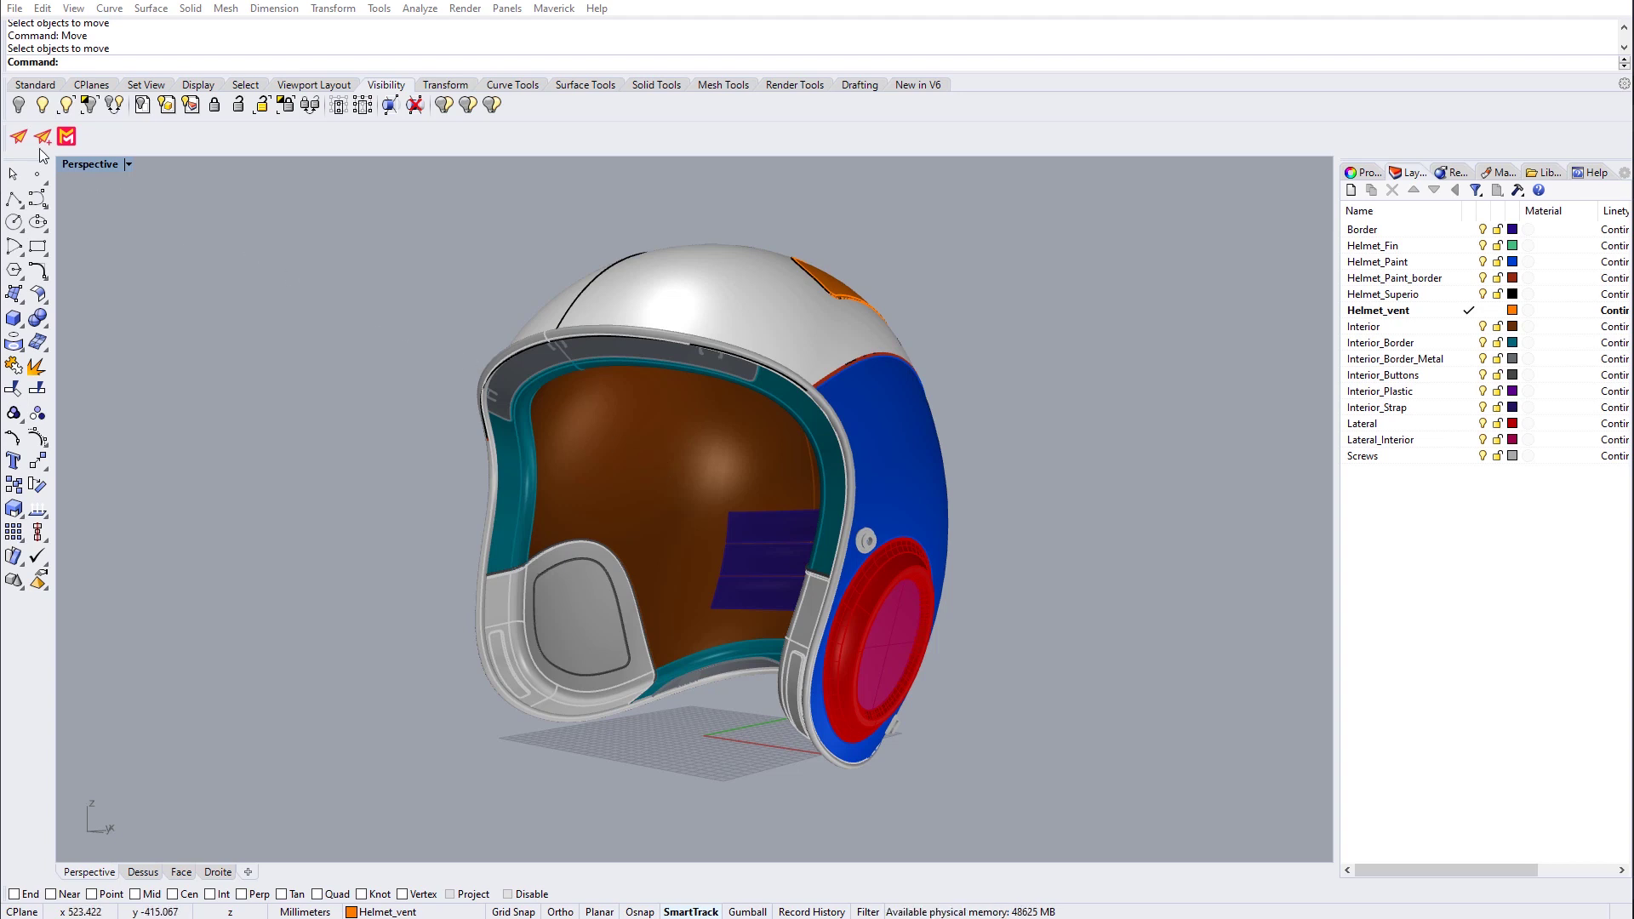
Check in Rhino whether the RhinoToMaverick toolbar is enabled and examine its send and update commands
{"action": "right_click", "coordinate": [332, 146]}
{"action": "mouse_move", "coordinate": [400, 148]}
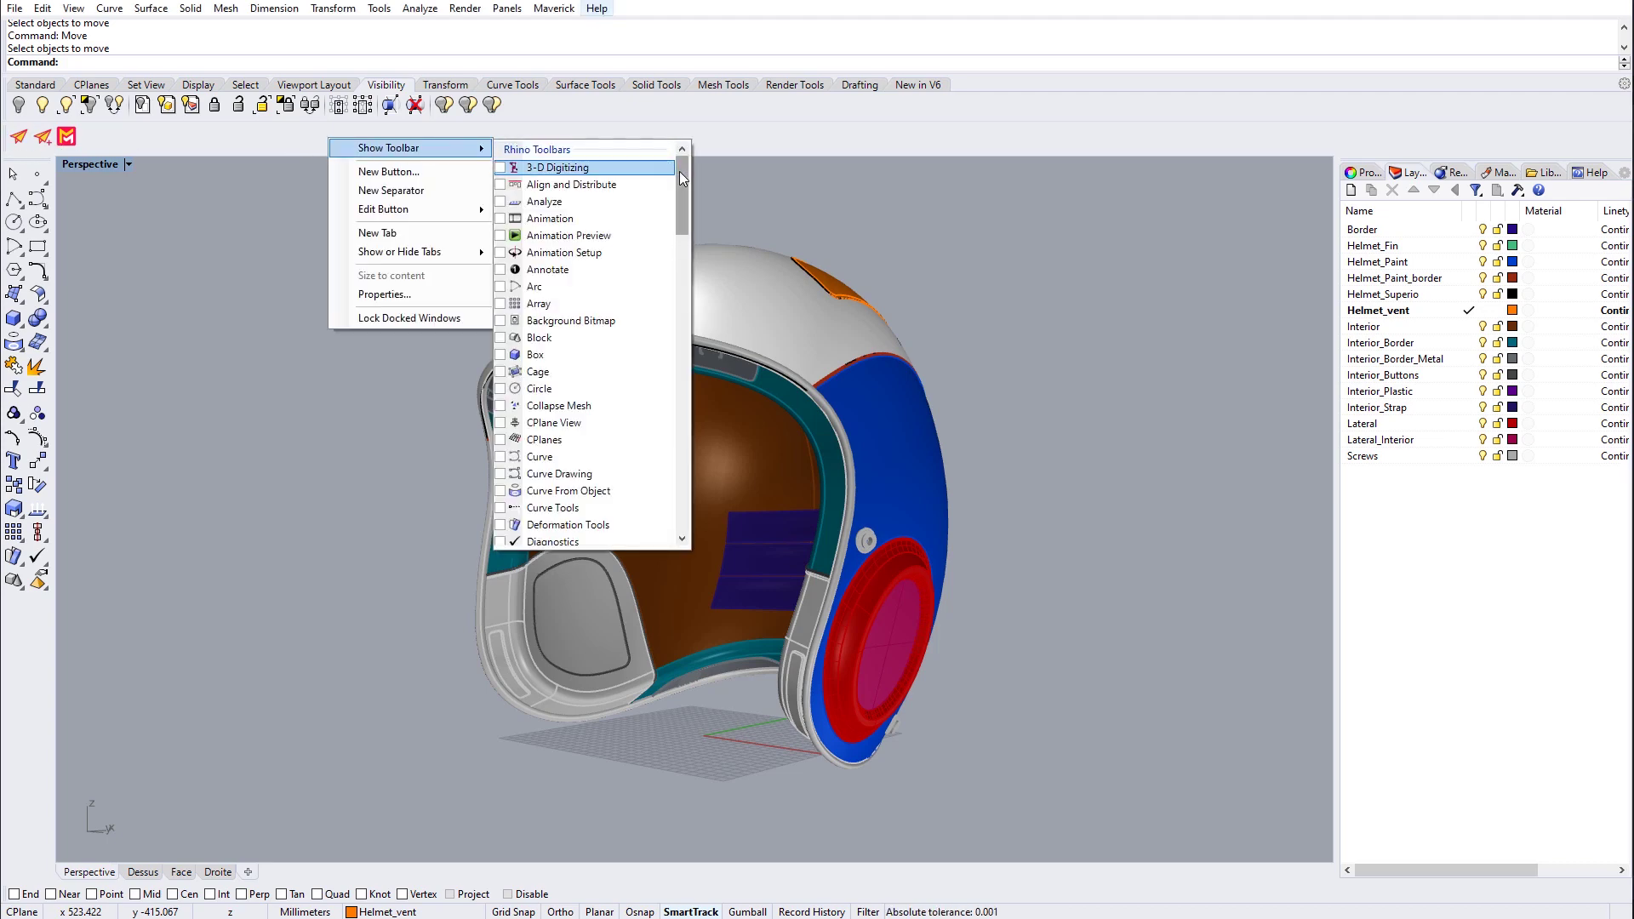
{"action": "left_click_drag", "start_coordinate": [684, 178], "coordinate": [681, 474]}
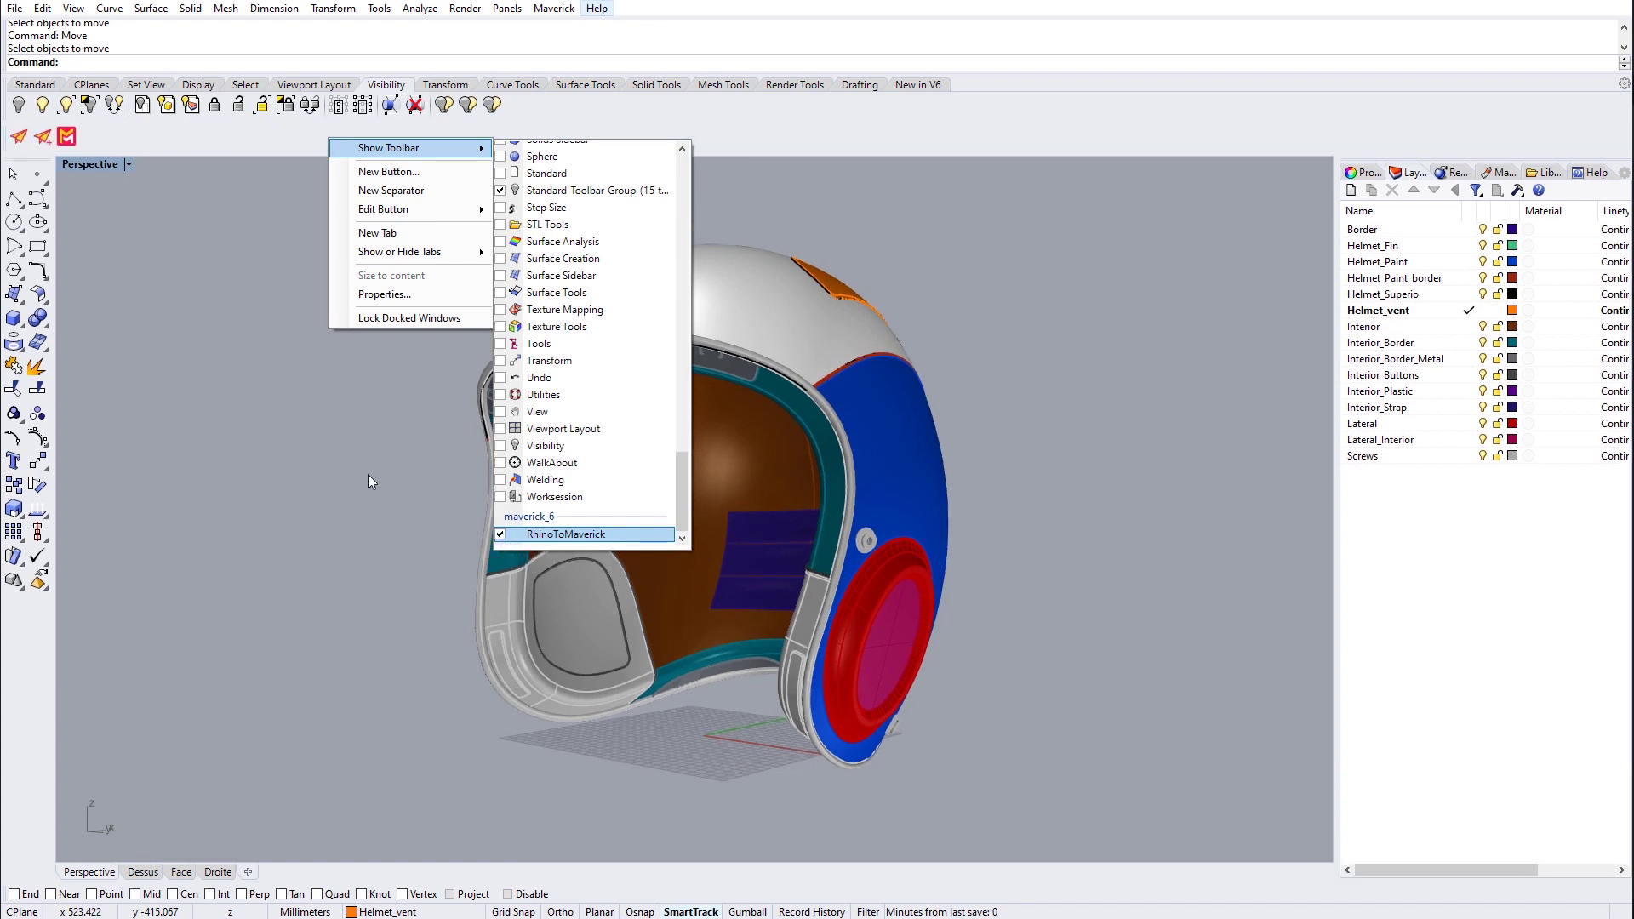
{"action": "left_click", "coordinate": [368, 482]}
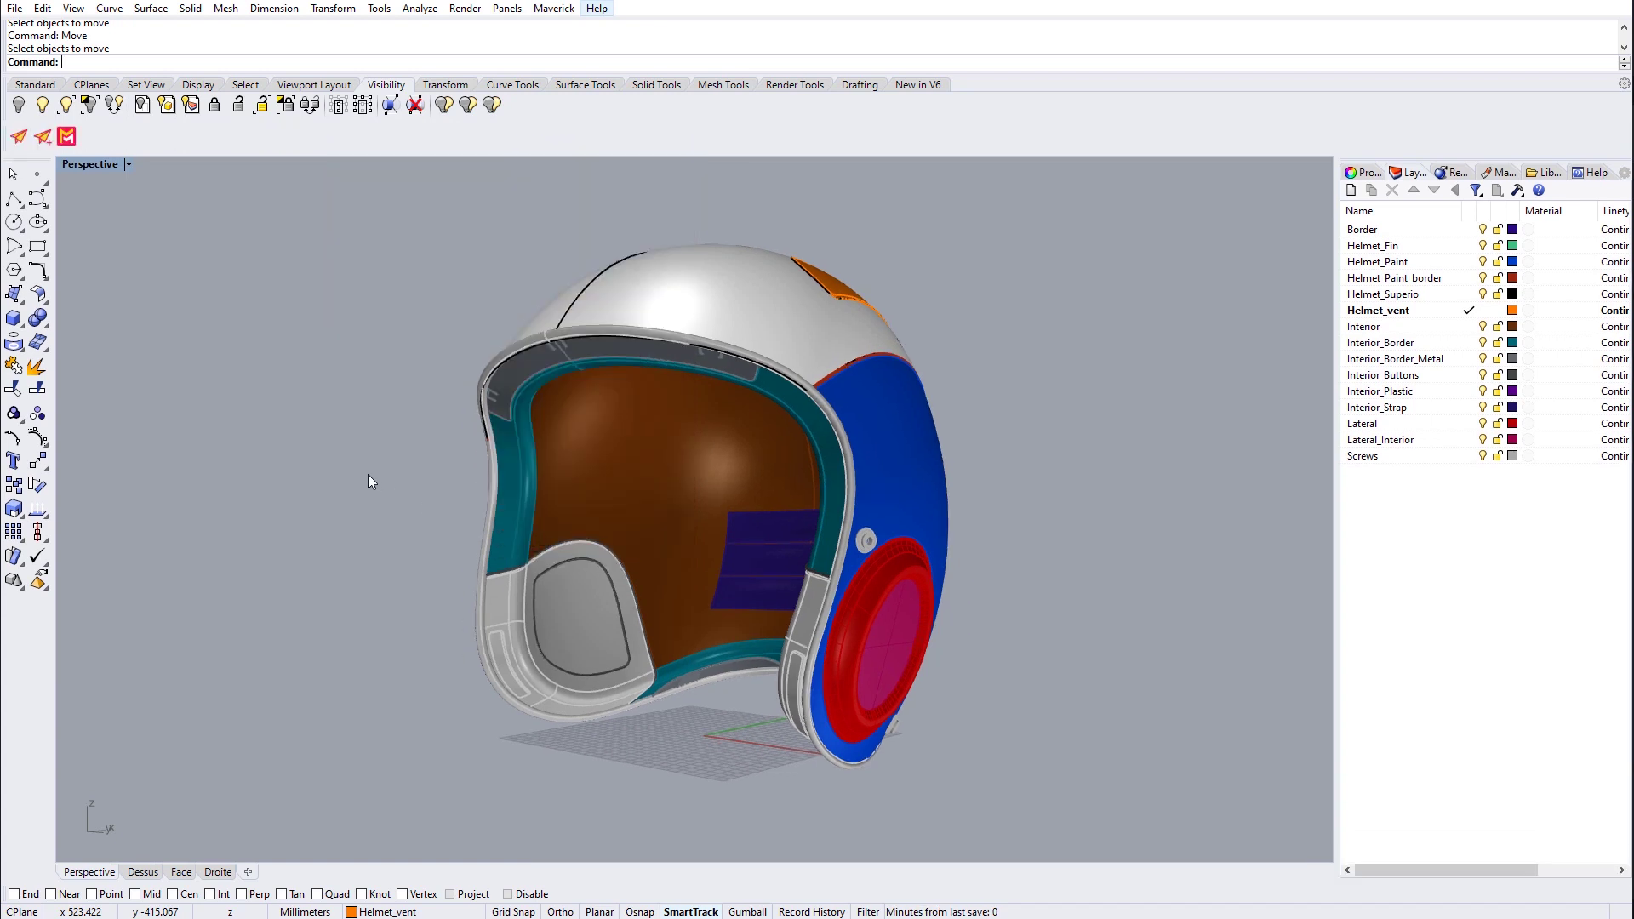
{"action": "left_click", "coordinate": [19, 137]}
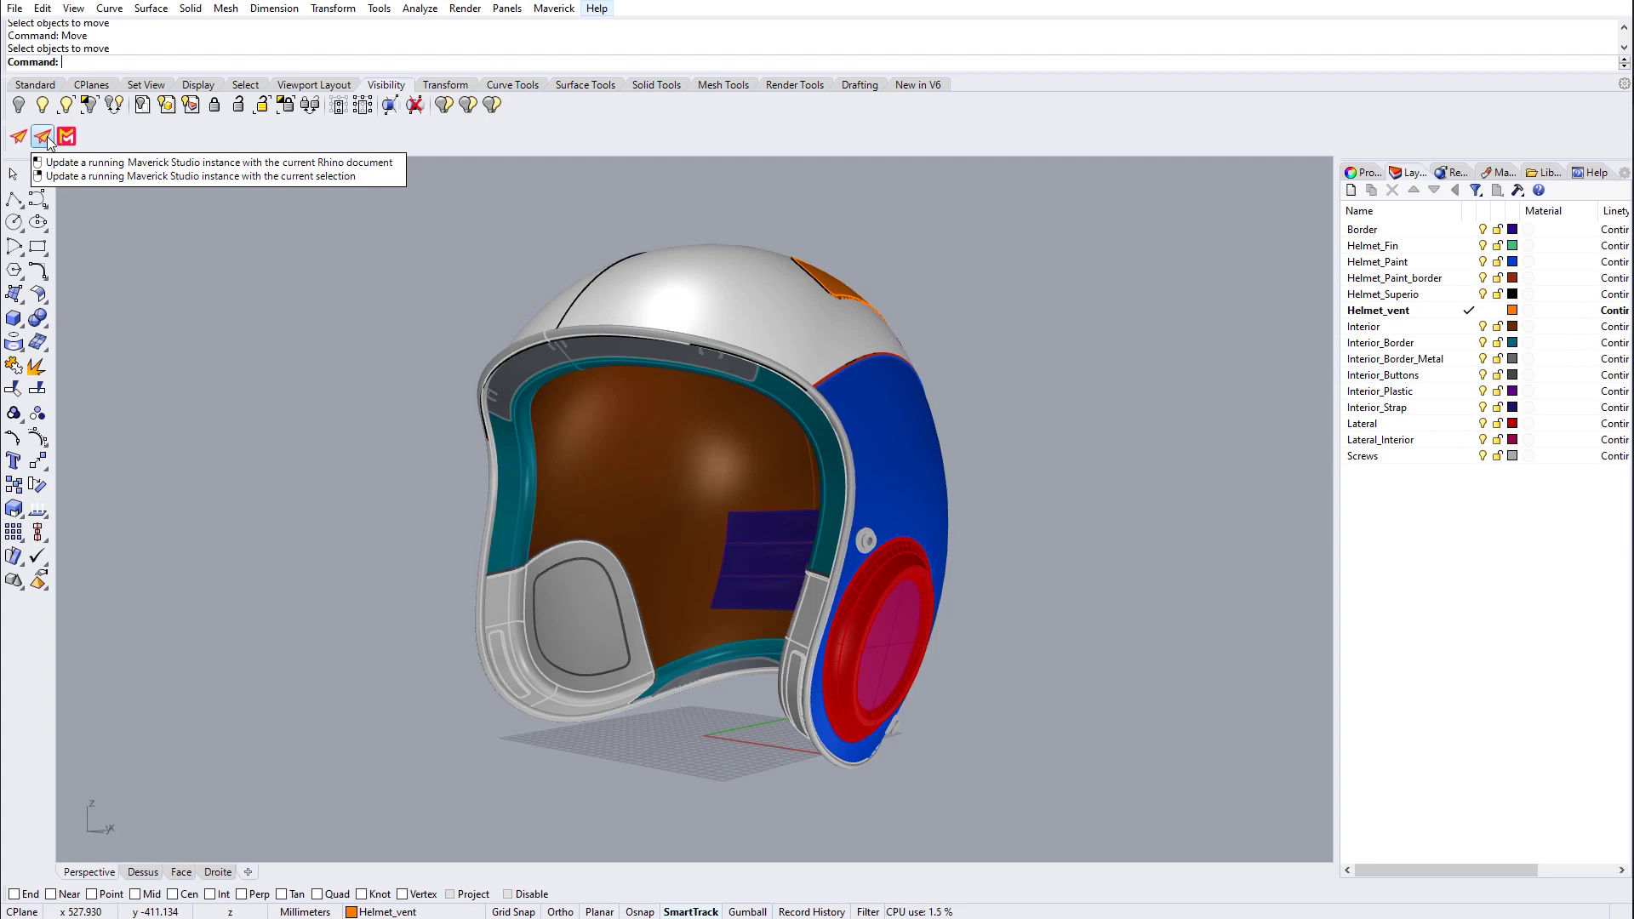
{"action": "left_click", "coordinate": [43, 137]}
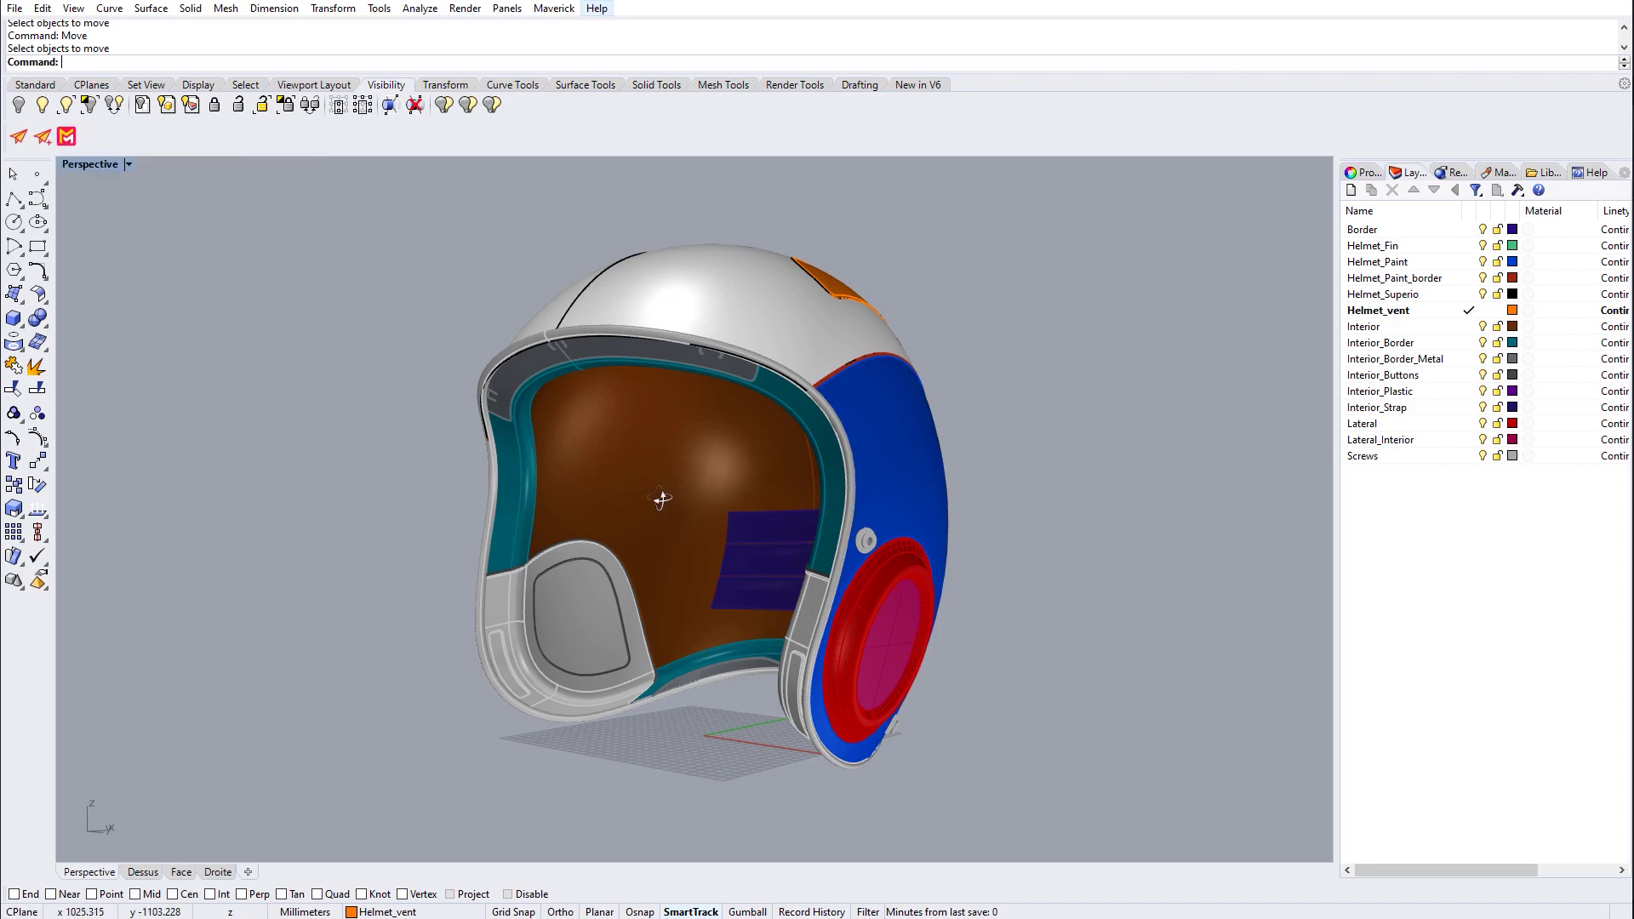
Hide and reshow the Helmet_Superio and Helmet_Paint layers to examine which helmet parts they hold
{"action": "mouse_move", "coordinate": [679, 500]}
{"action": "right_mouse_down"}
{"action": "mouse_move", "coordinate": [749, 493]}
{"action": "mouse_move", "coordinate": [620, 486]}
{"action": "mouse_move", "coordinate": [658, 499]}
{"action": "right_mouse_up"}
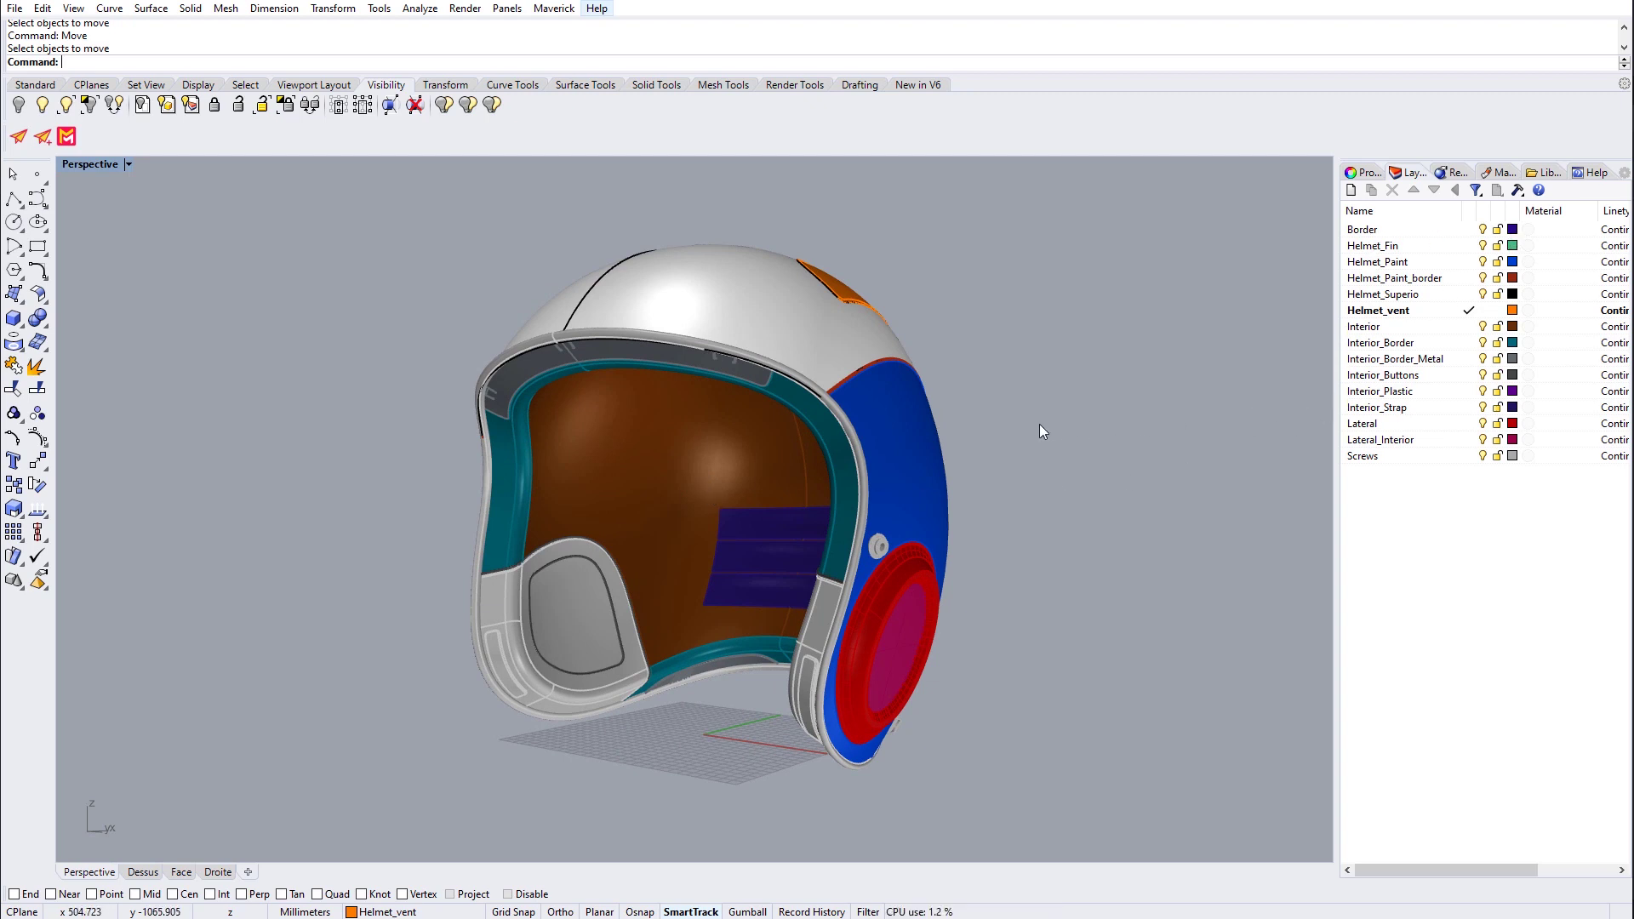
{"action": "right_click_drag", "start_coordinate": [1033, 420], "coordinate": [917, 430]}
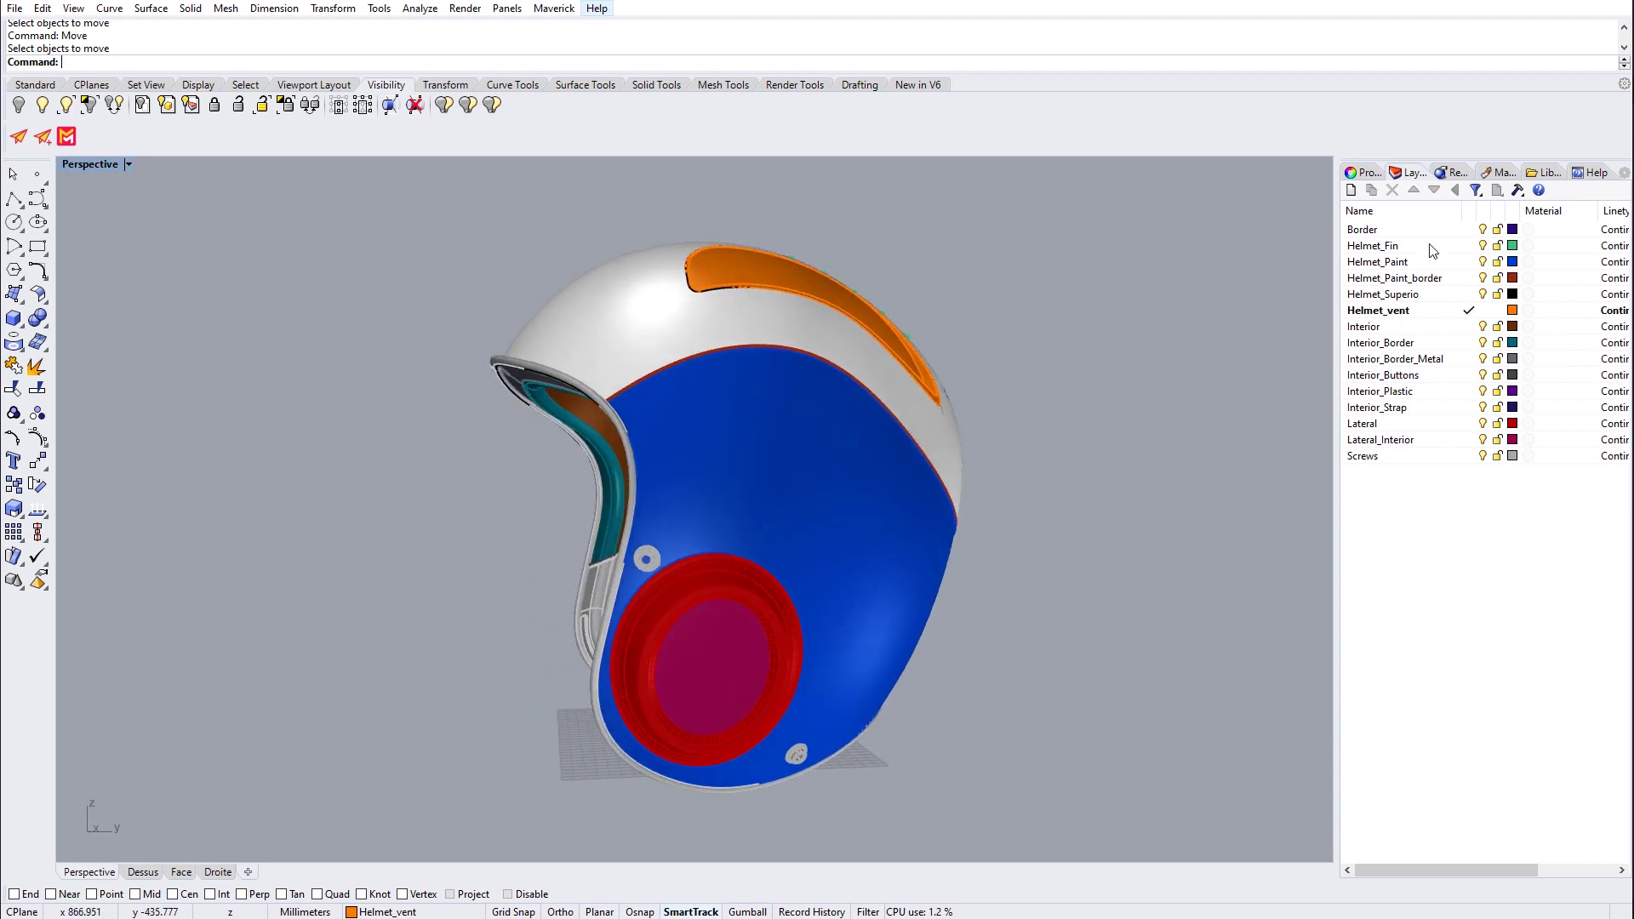
{"action": "left_click", "coordinate": [1483, 294]}
{"action": "left_click", "coordinate": [1483, 294]}
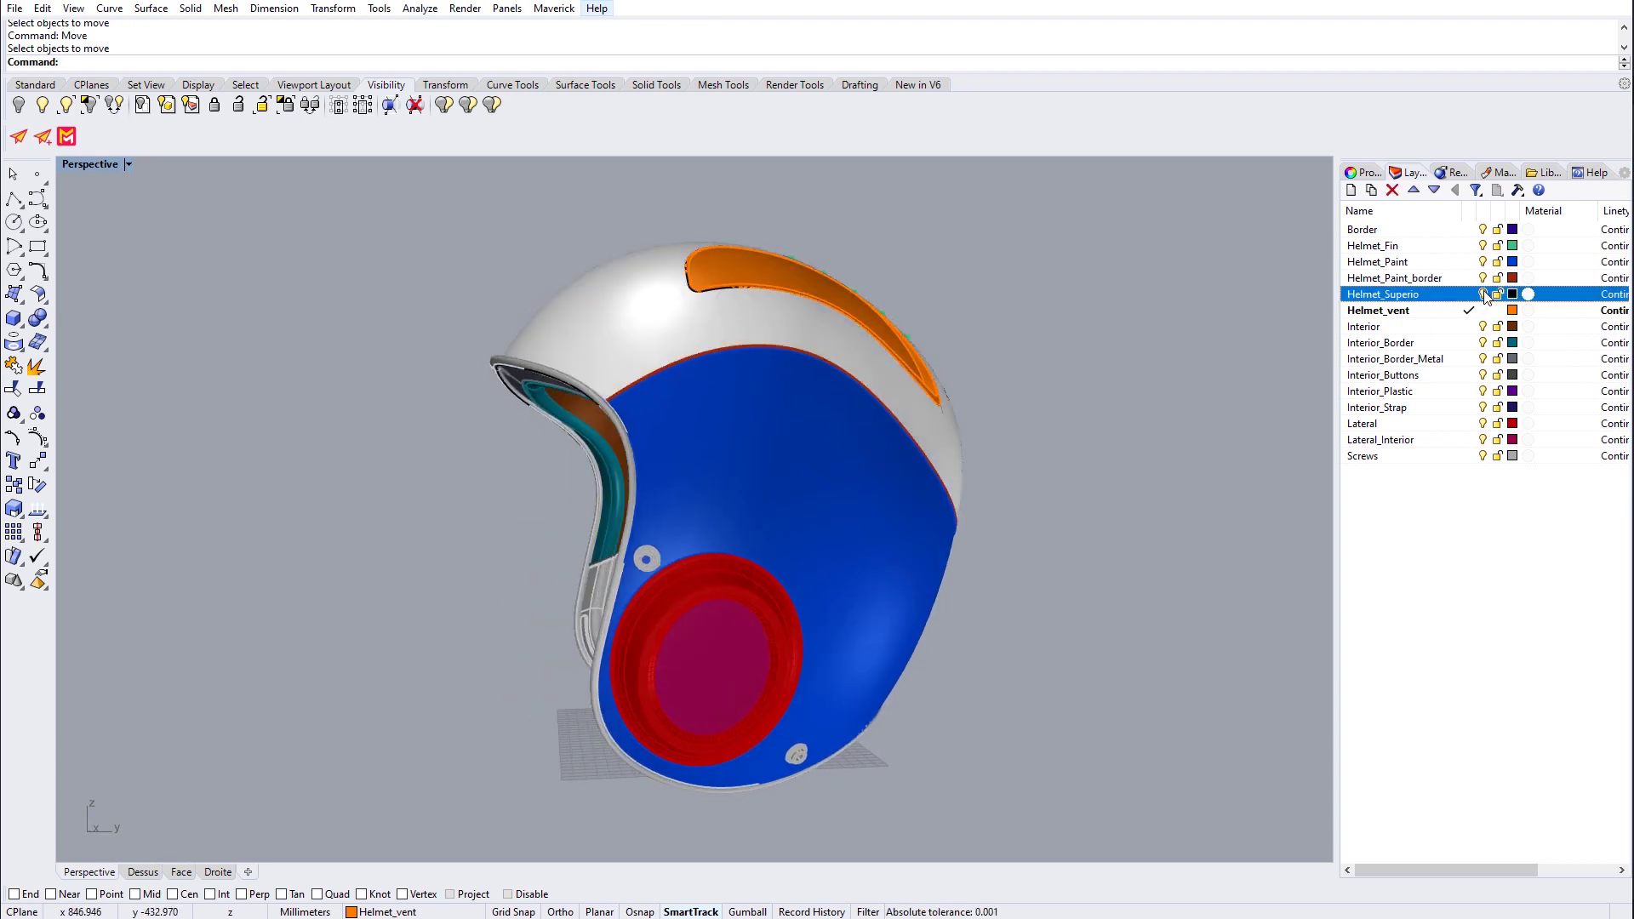
{"action": "left_click", "coordinate": [1483, 262]}
{"action": "left_click", "coordinate": [1484, 262]}
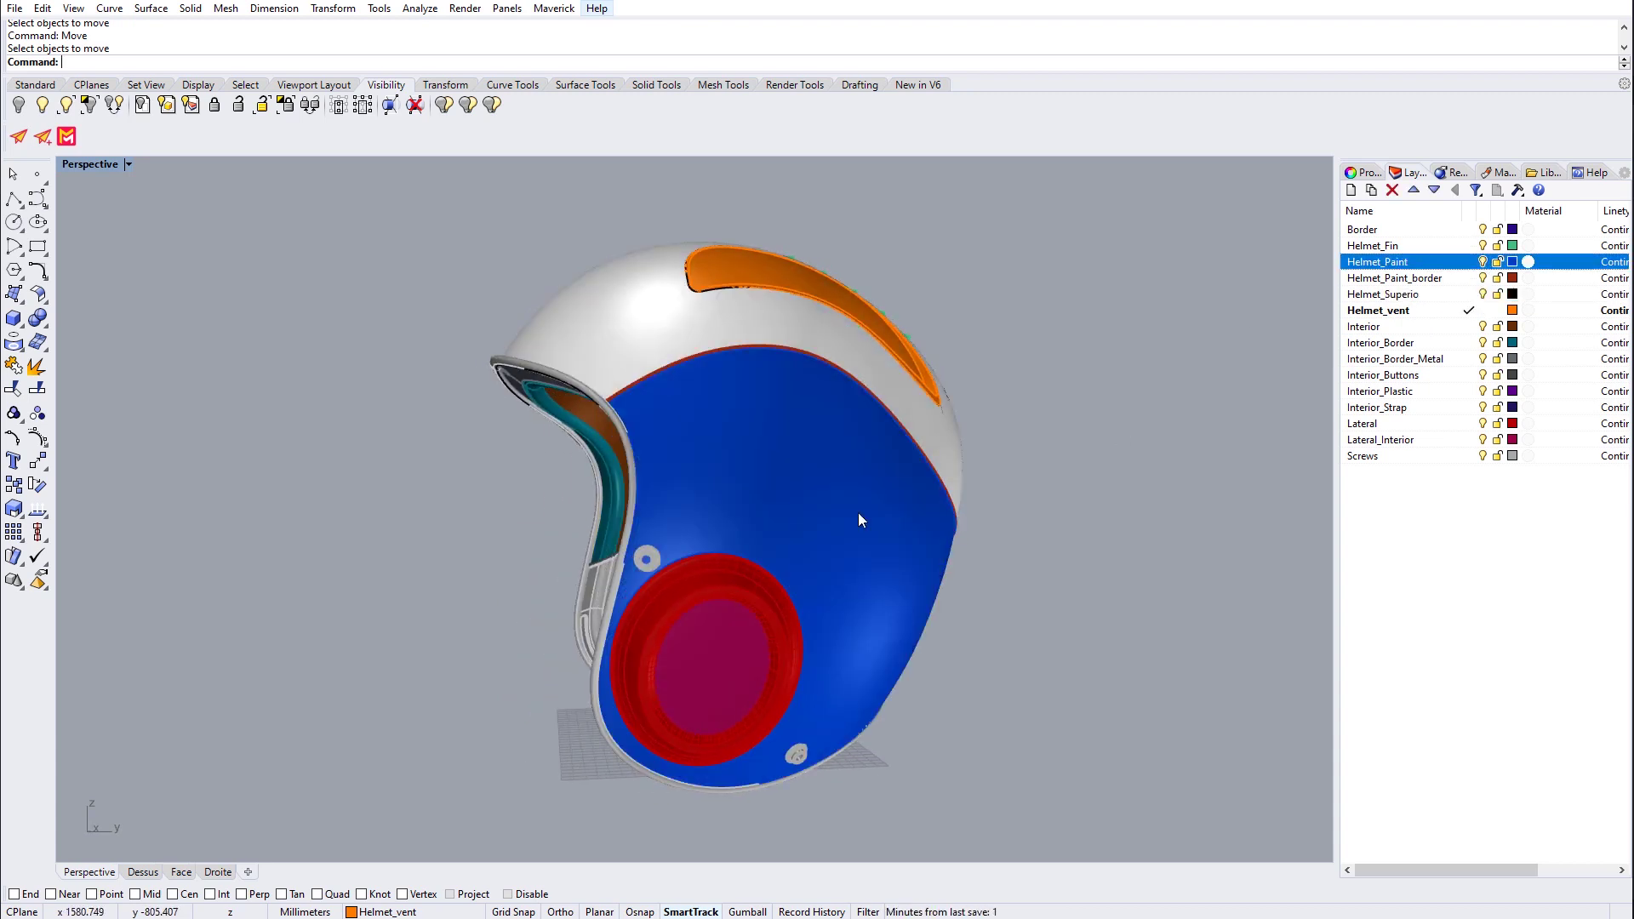
Send the complete helmet model from Rhino to Maverick Studio and inspect it in the interactive render
{"action": "mouse_move", "coordinate": [1022, 521]}
{"action": "right_mouse_down"}
{"action": "mouse_move", "coordinate": [1123, 524]}
{"action": "mouse_move", "coordinate": [845, 523]}
{"action": "right_mouse_up"}
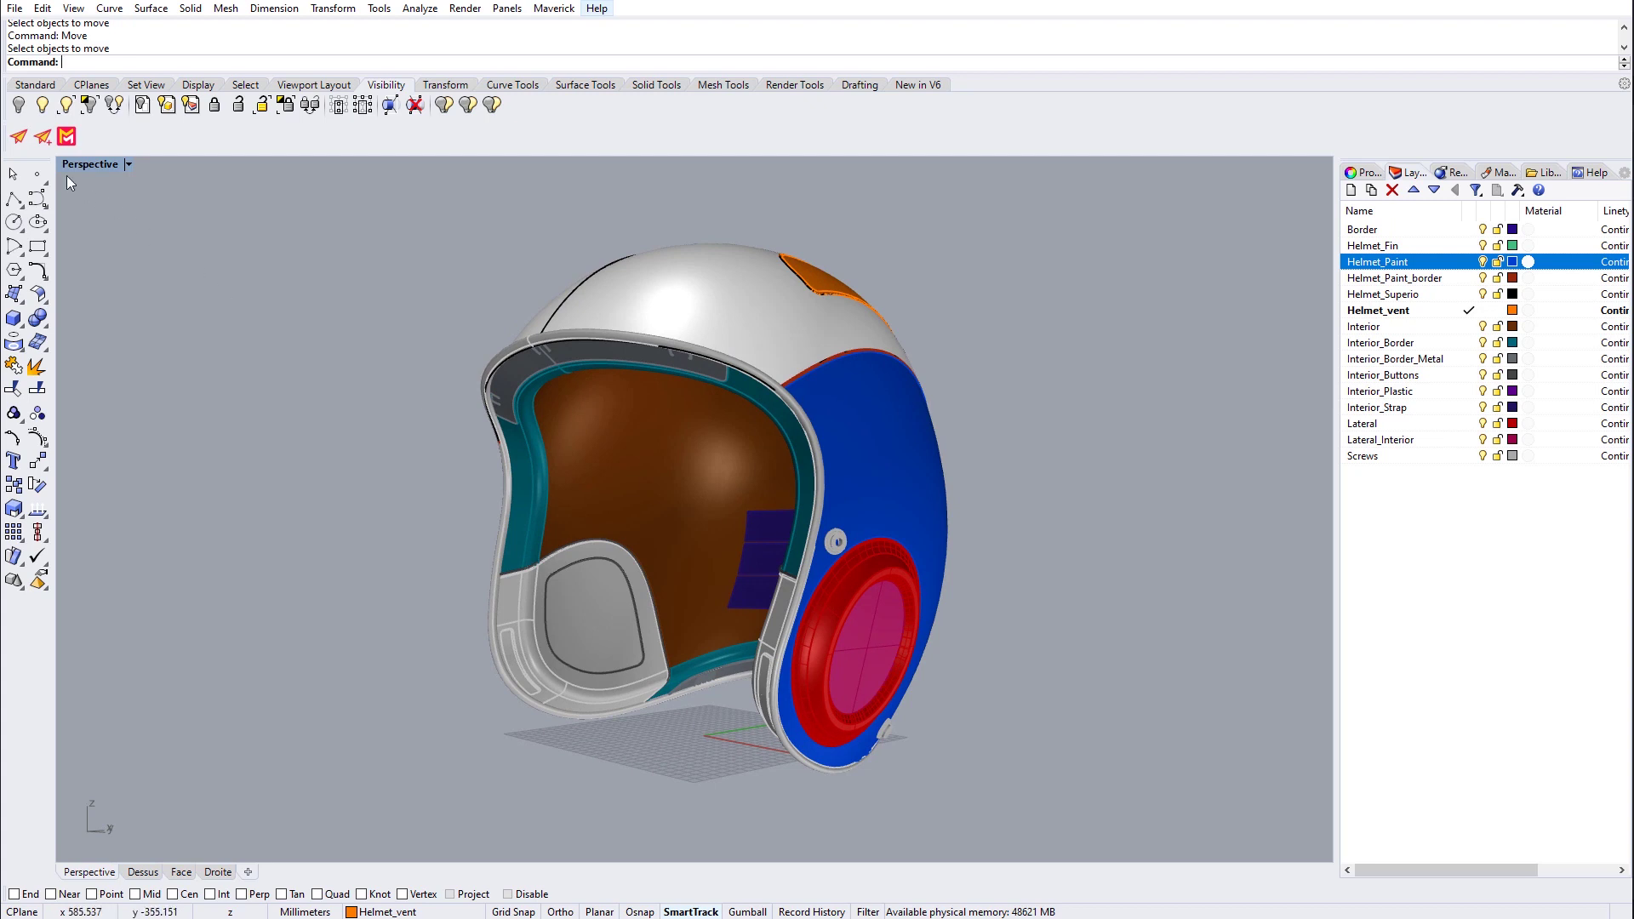
{"action": "left_click", "coordinate": [19, 138]}
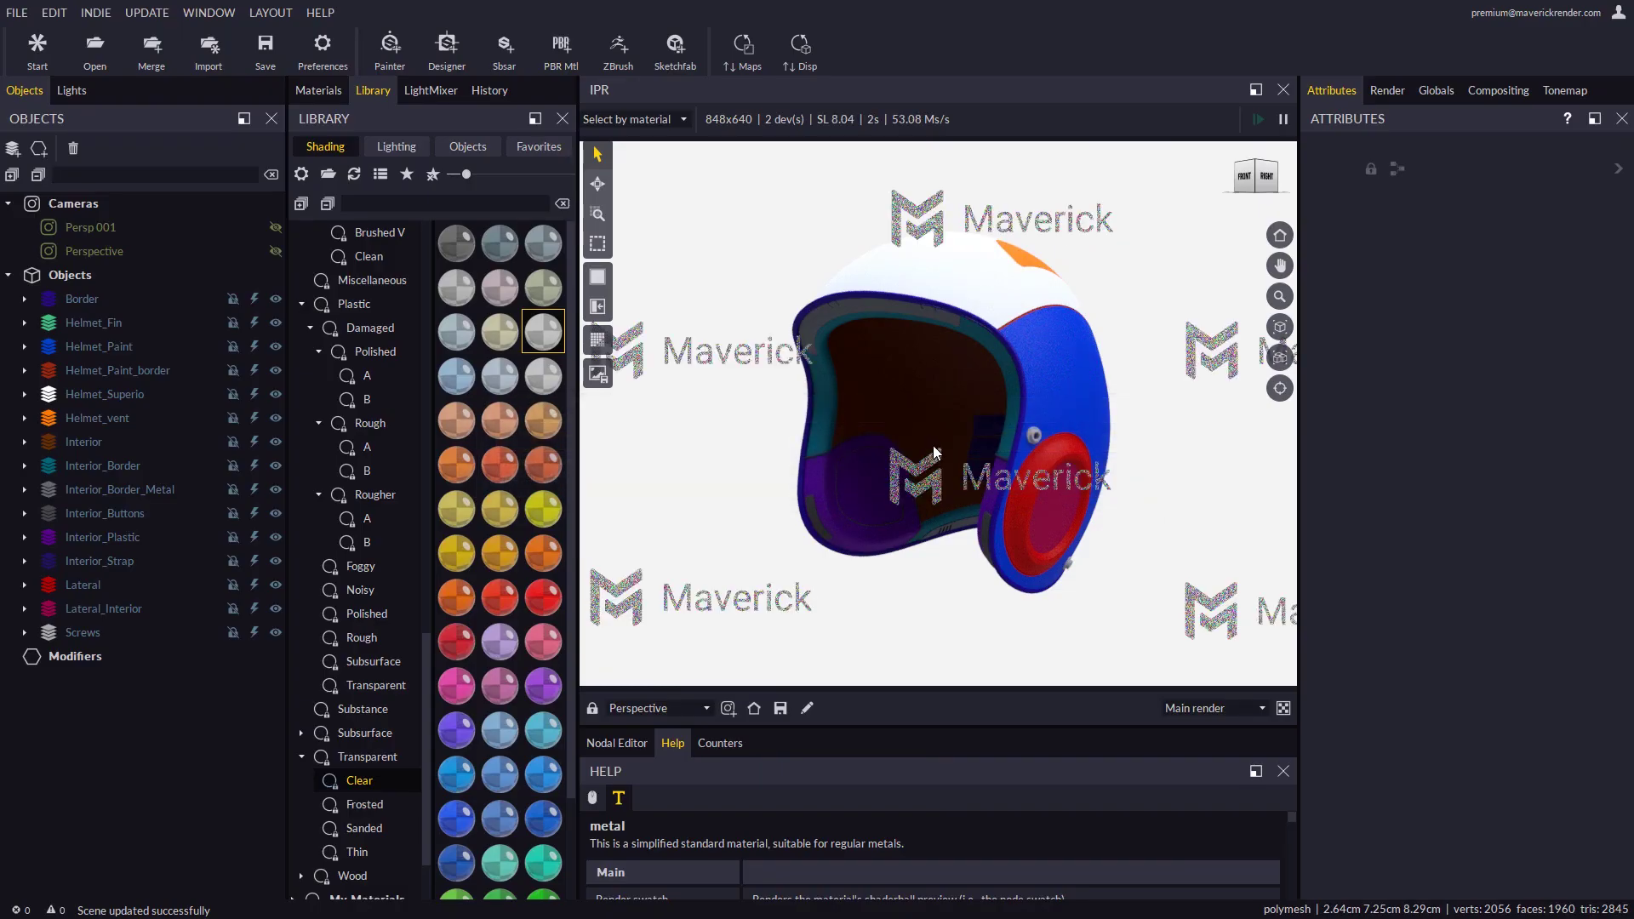
{"action": "left_click_drag", "start_coordinate": [928, 437], "coordinate": [988, 364]}
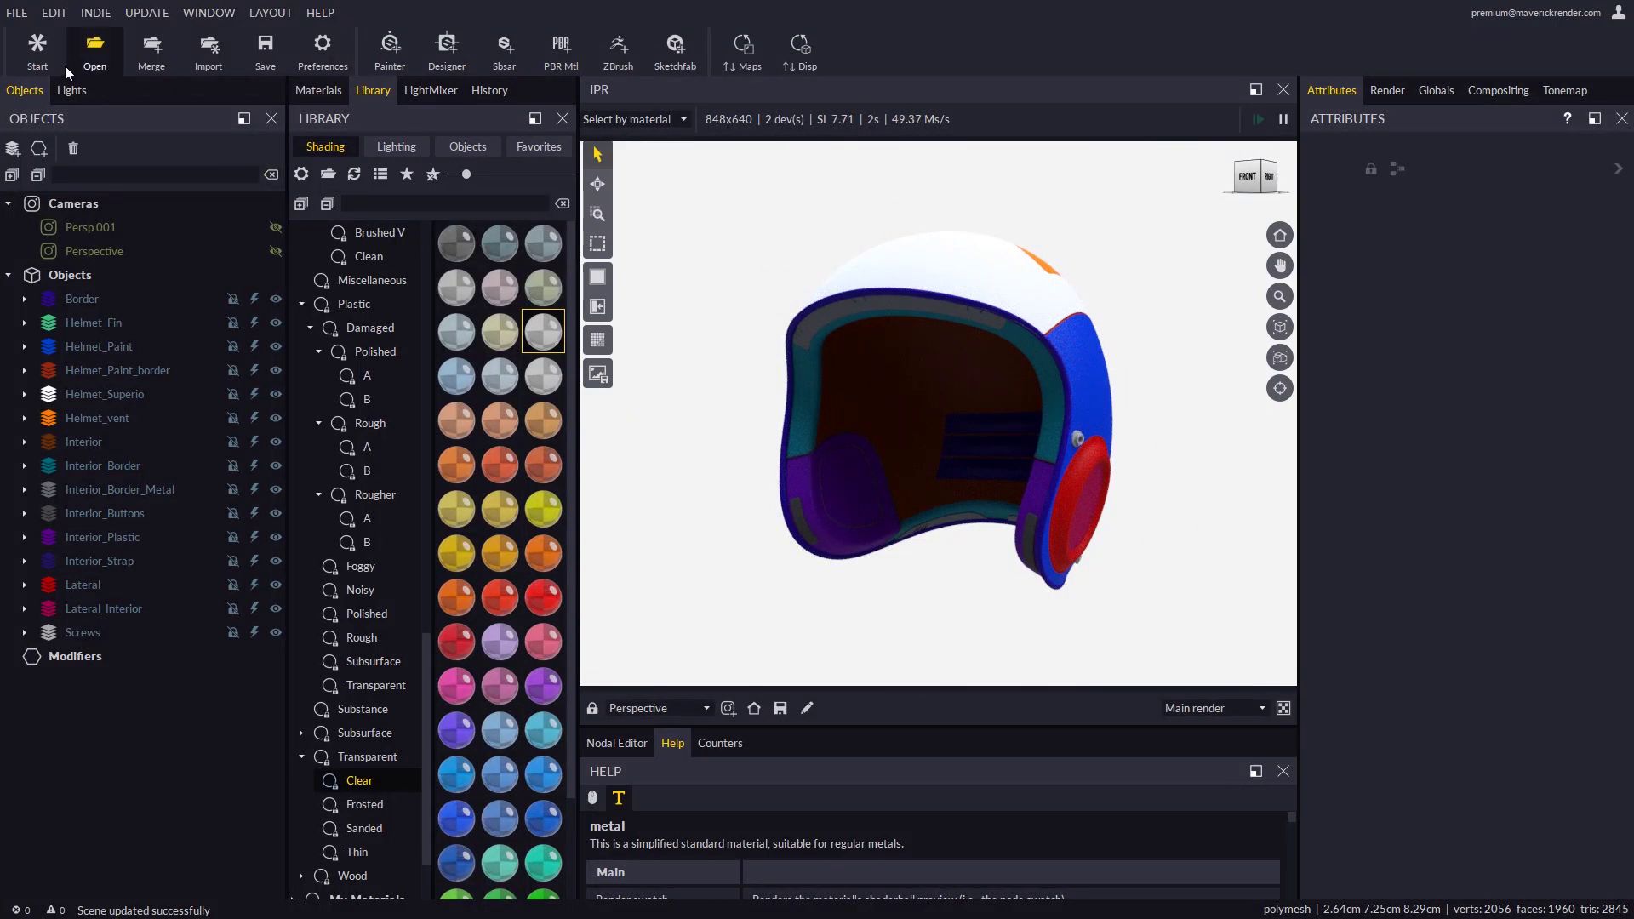
Examine the navigation mode choices on the Maverick start screen and close it
{"action": "left_click", "coordinate": [37, 51]}
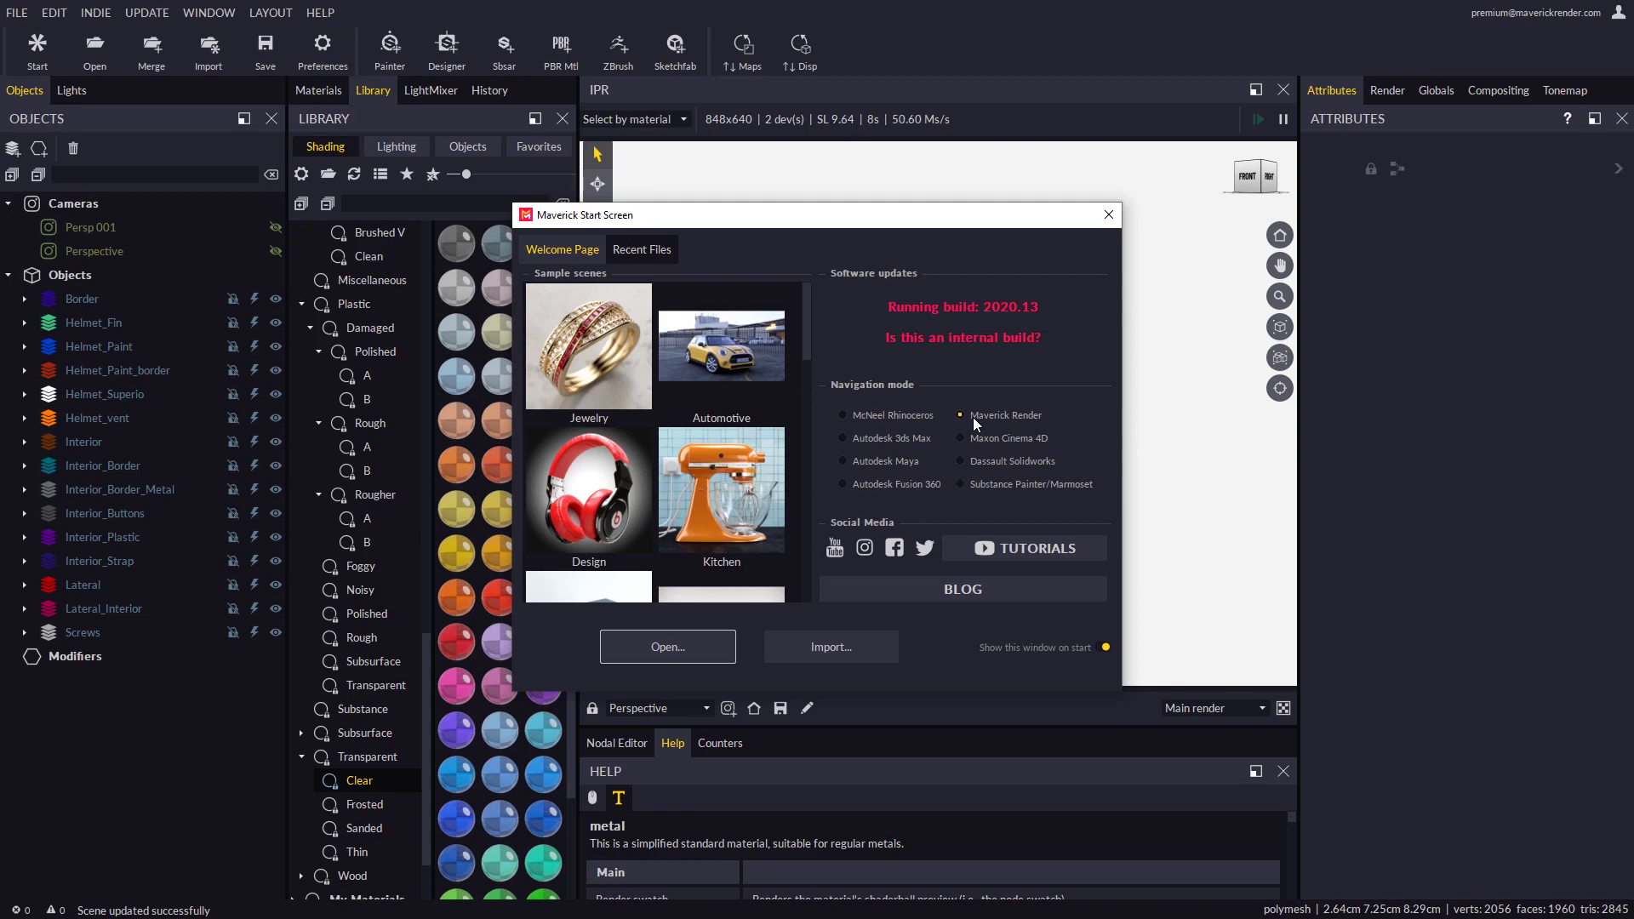
{"action": "left_click", "coordinate": [1109, 217]}
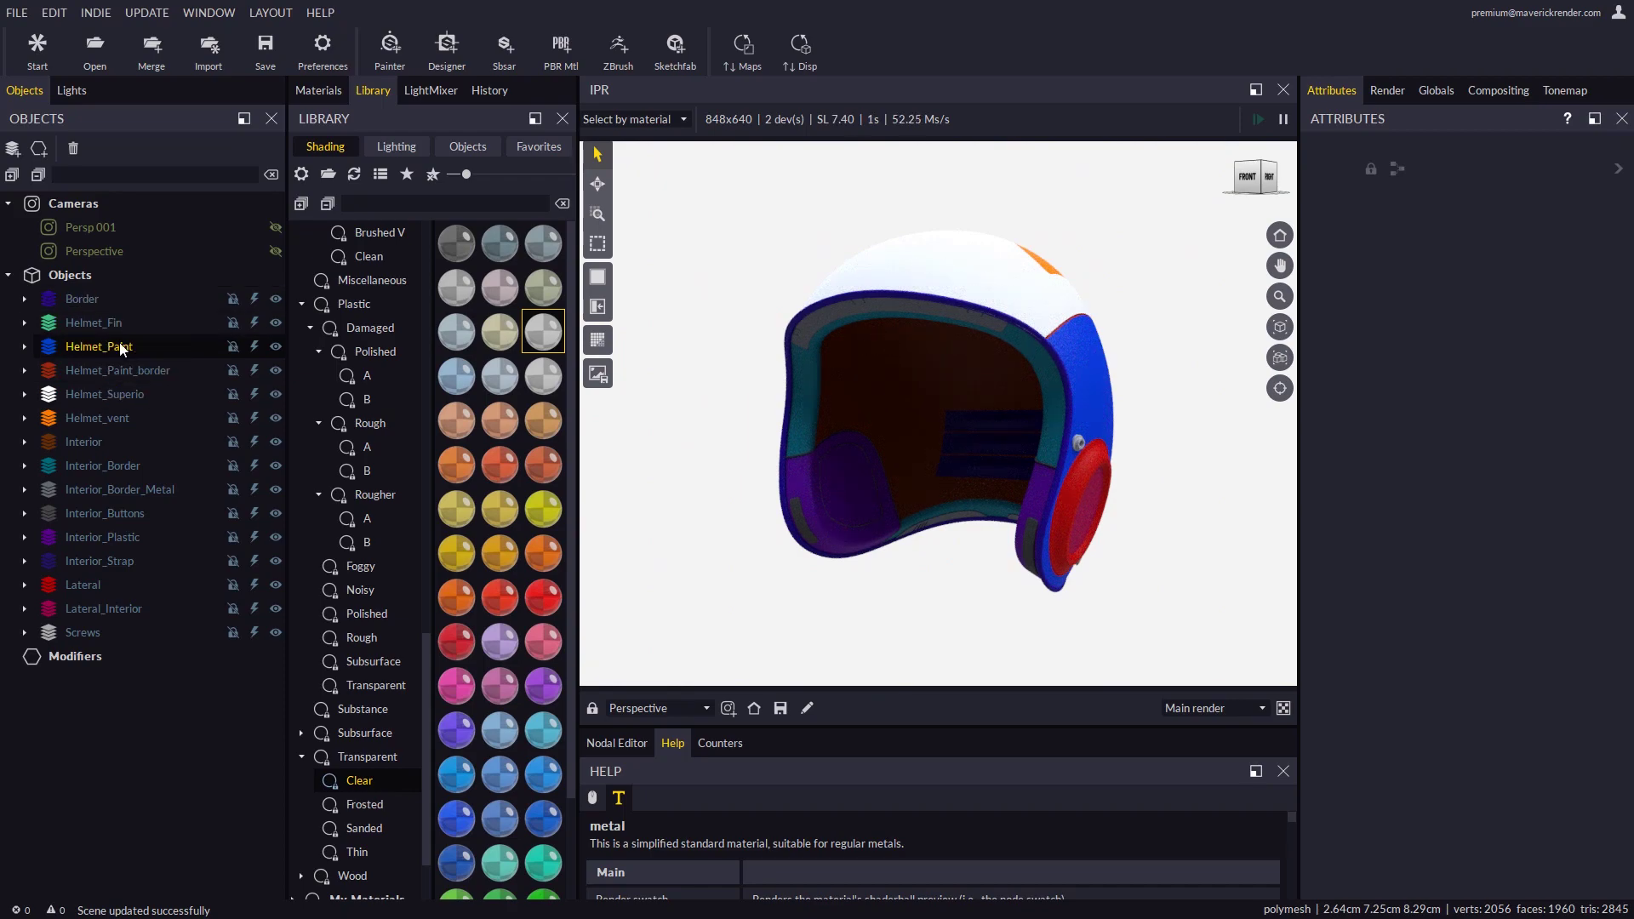
Turn the Helmet_Superio group off and on again to check how the Rhino layers were transferred
{"action": "left_click", "coordinate": [253, 394]}
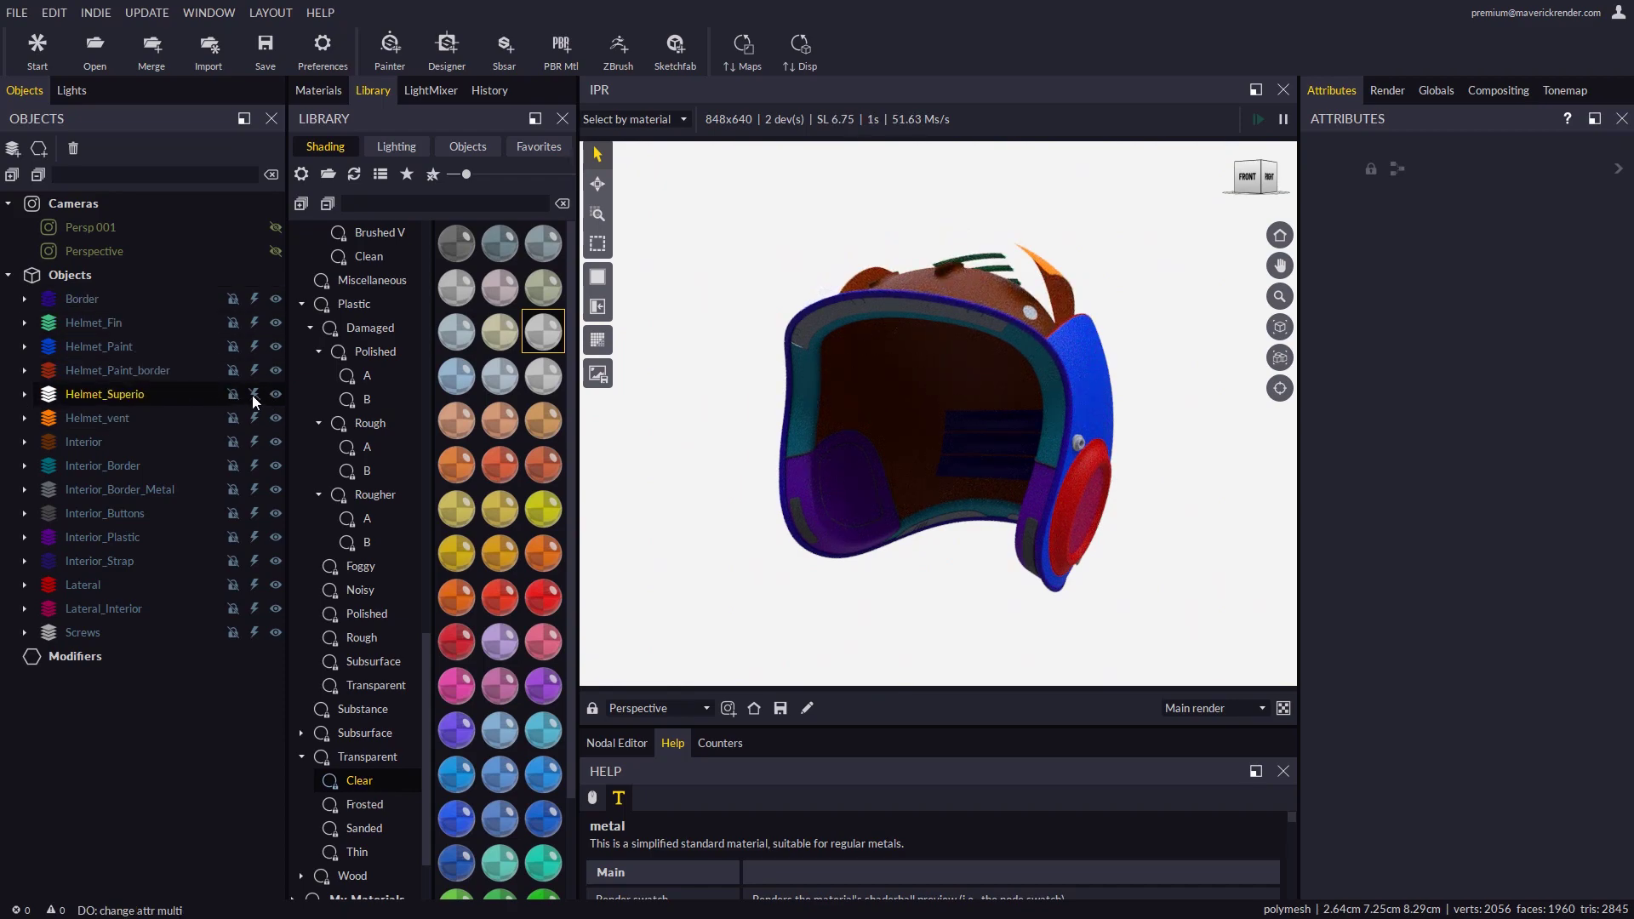
{"action": "left_click", "coordinate": [252, 394]}
{"action": "left_click_drag", "start_coordinate": [904, 502], "coordinate": [985, 420]}
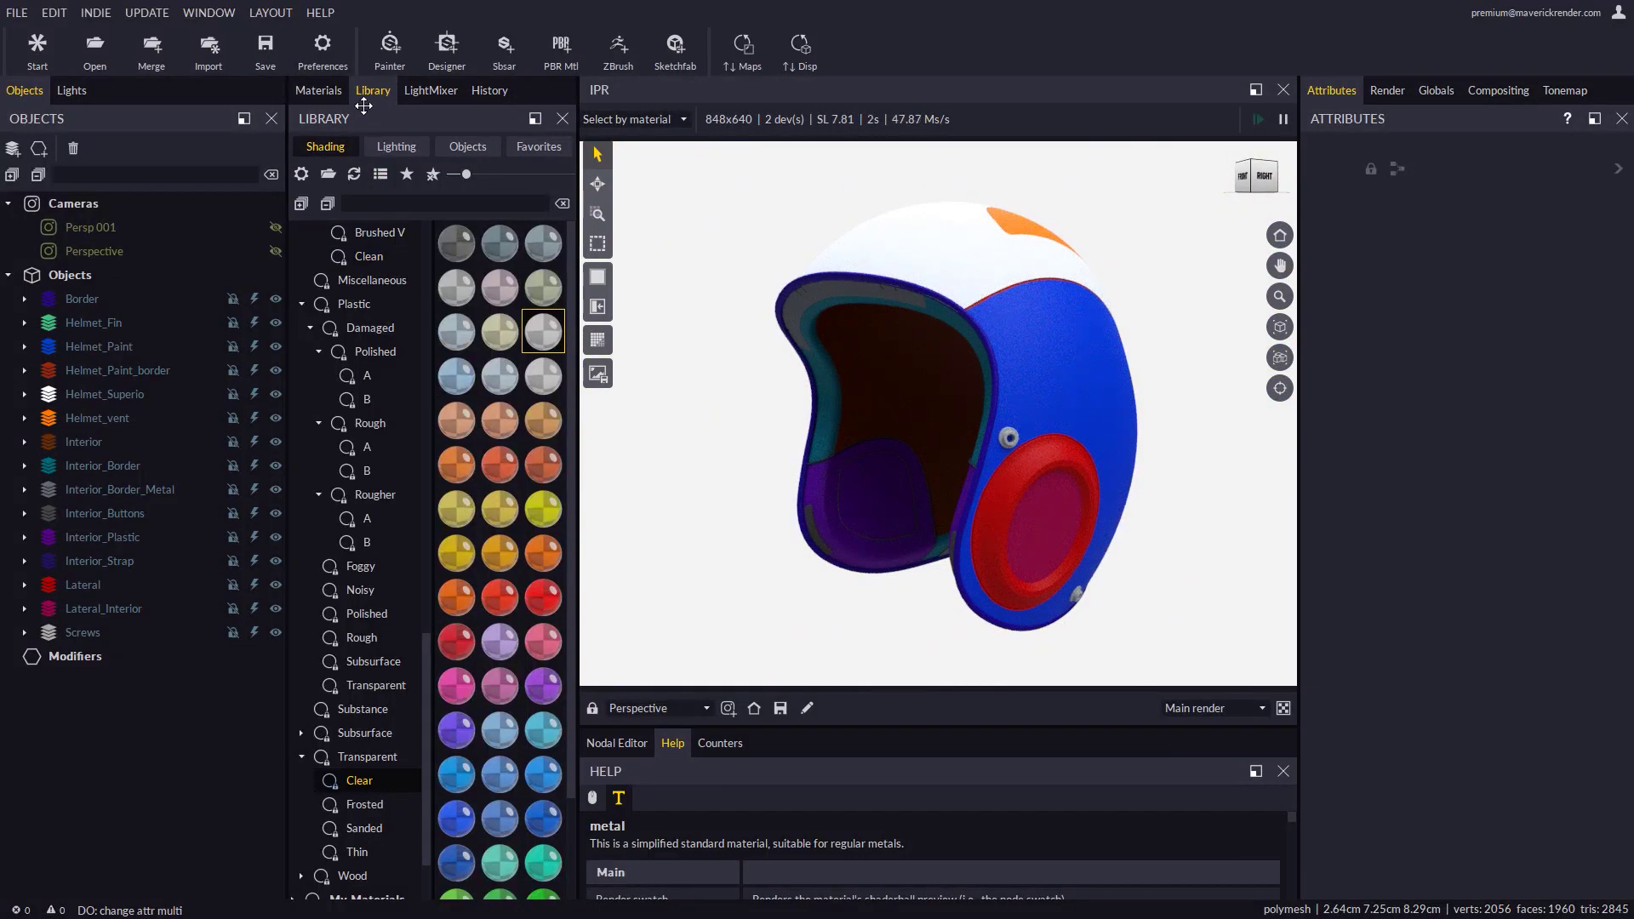
Apply the Carpaint Flakes Metallic Red Sunfire material from the library to the Helmet_Paint group
{"action": "scroll", "coordinate": [365, 285], "scroll_direction": "up", "scroll_amount": 10}
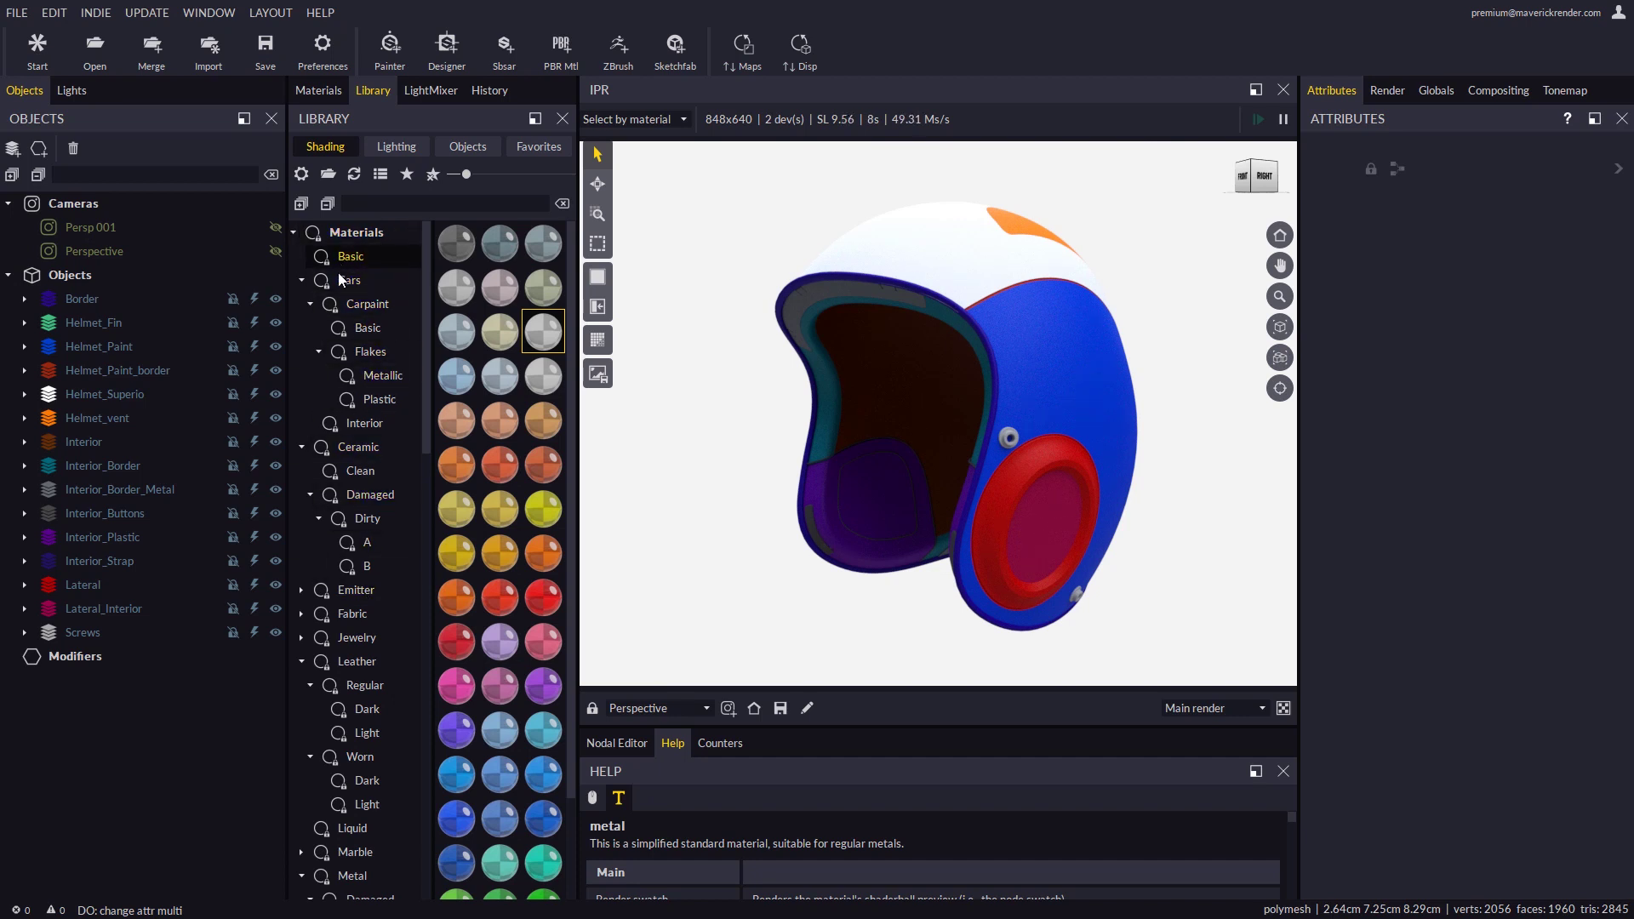
{"action": "left_click", "coordinate": [376, 378]}
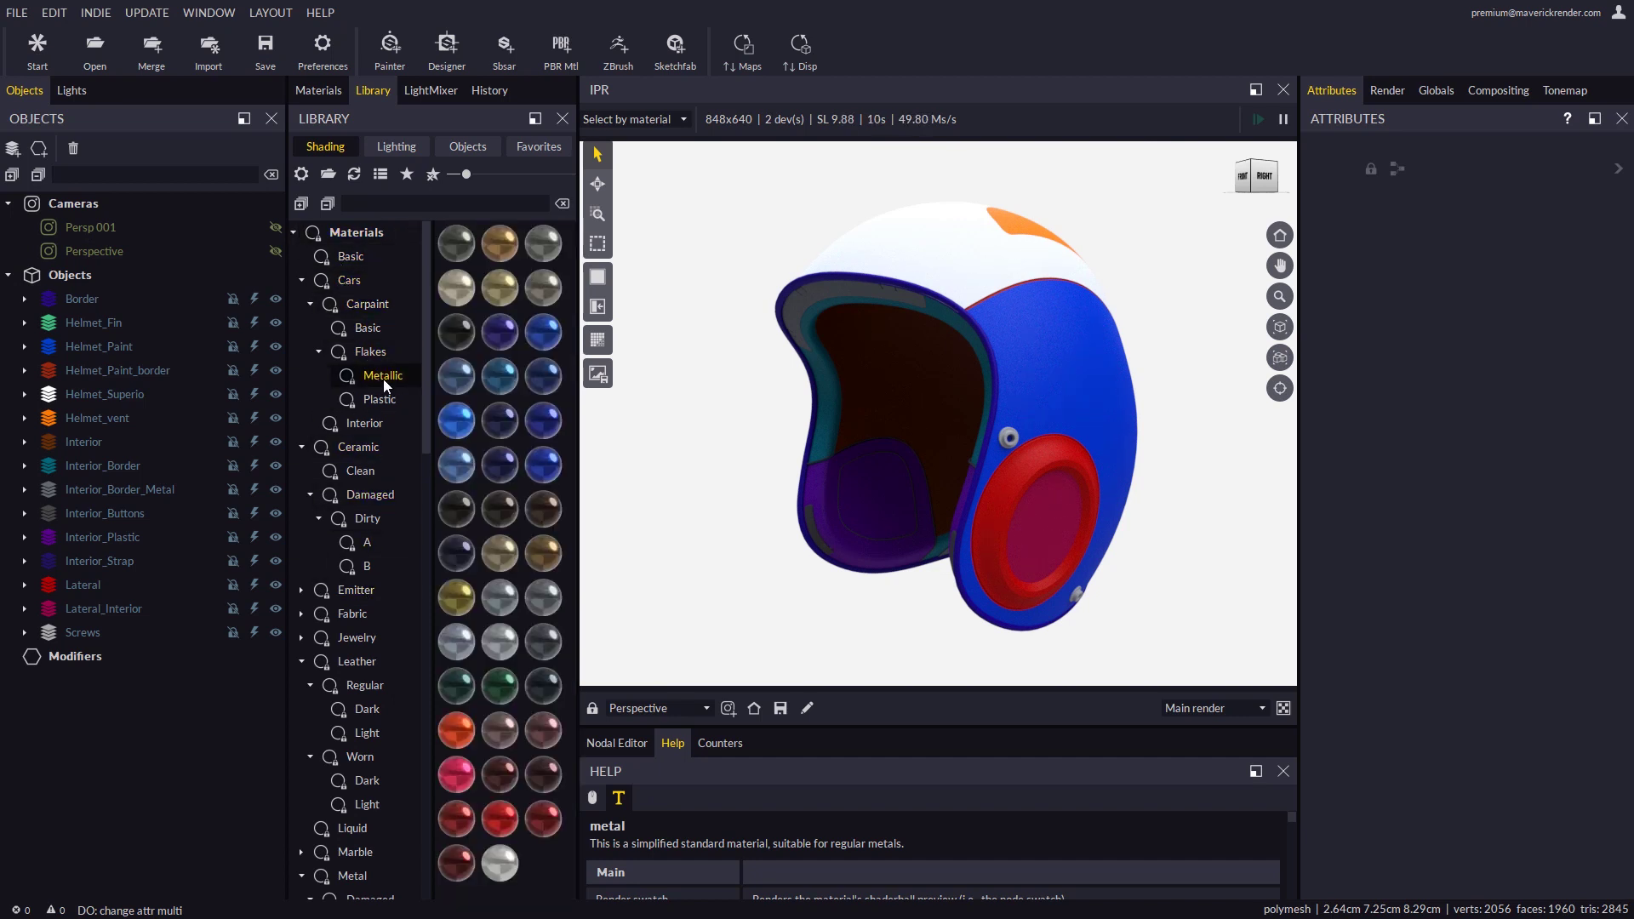
{"action": "left_click_drag", "start_coordinate": [1004, 432], "coordinate": [936, 411]}
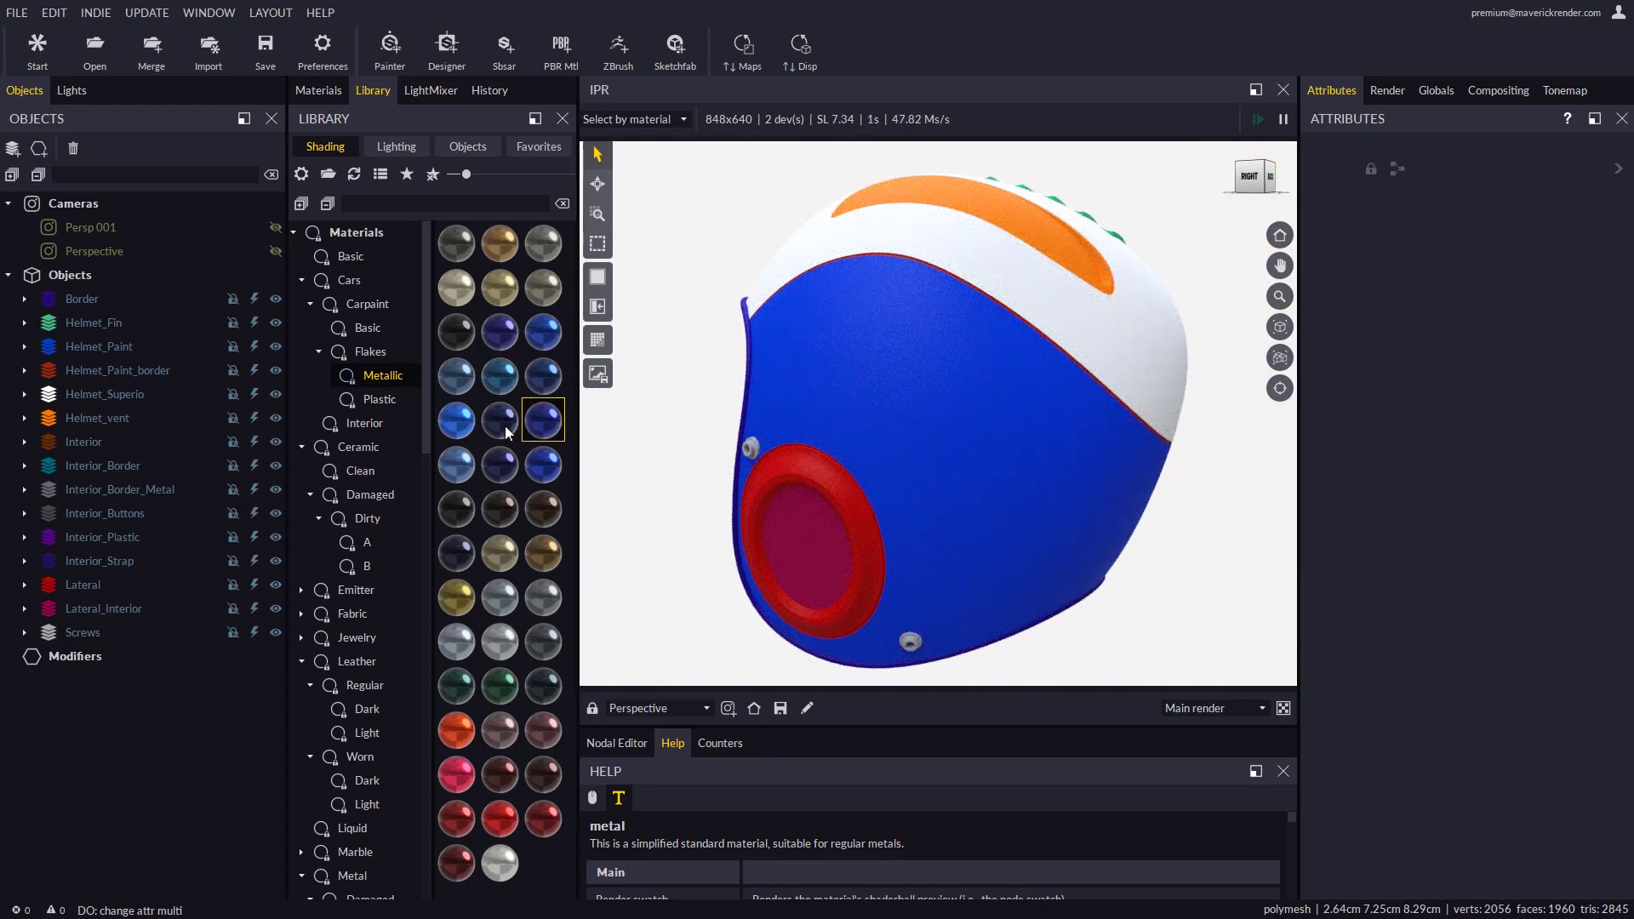
{"action": "left_click_drag", "start_coordinate": [459, 421], "coordinate": [613, 429]}
{"action": "left_click_drag", "start_coordinate": [543, 818], "coordinate": [121, 354]}
Apply the clean Ceramic 12 White material to the Helmet_Superio group
{"action": "left_click_drag", "start_coordinate": [1069, 463], "coordinate": [657, 439]}
{"action": "left_click", "coordinate": [360, 471]}
{"action": "left_click_drag", "start_coordinate": [543, 375], "coordinate": [104, 394]}
Apply the darkest Noisy plastic material from the library to the orange helmet vent
{"action": "left_click_drag", "start_coordinate": [953, 409], "coordinate": [865, 401]}
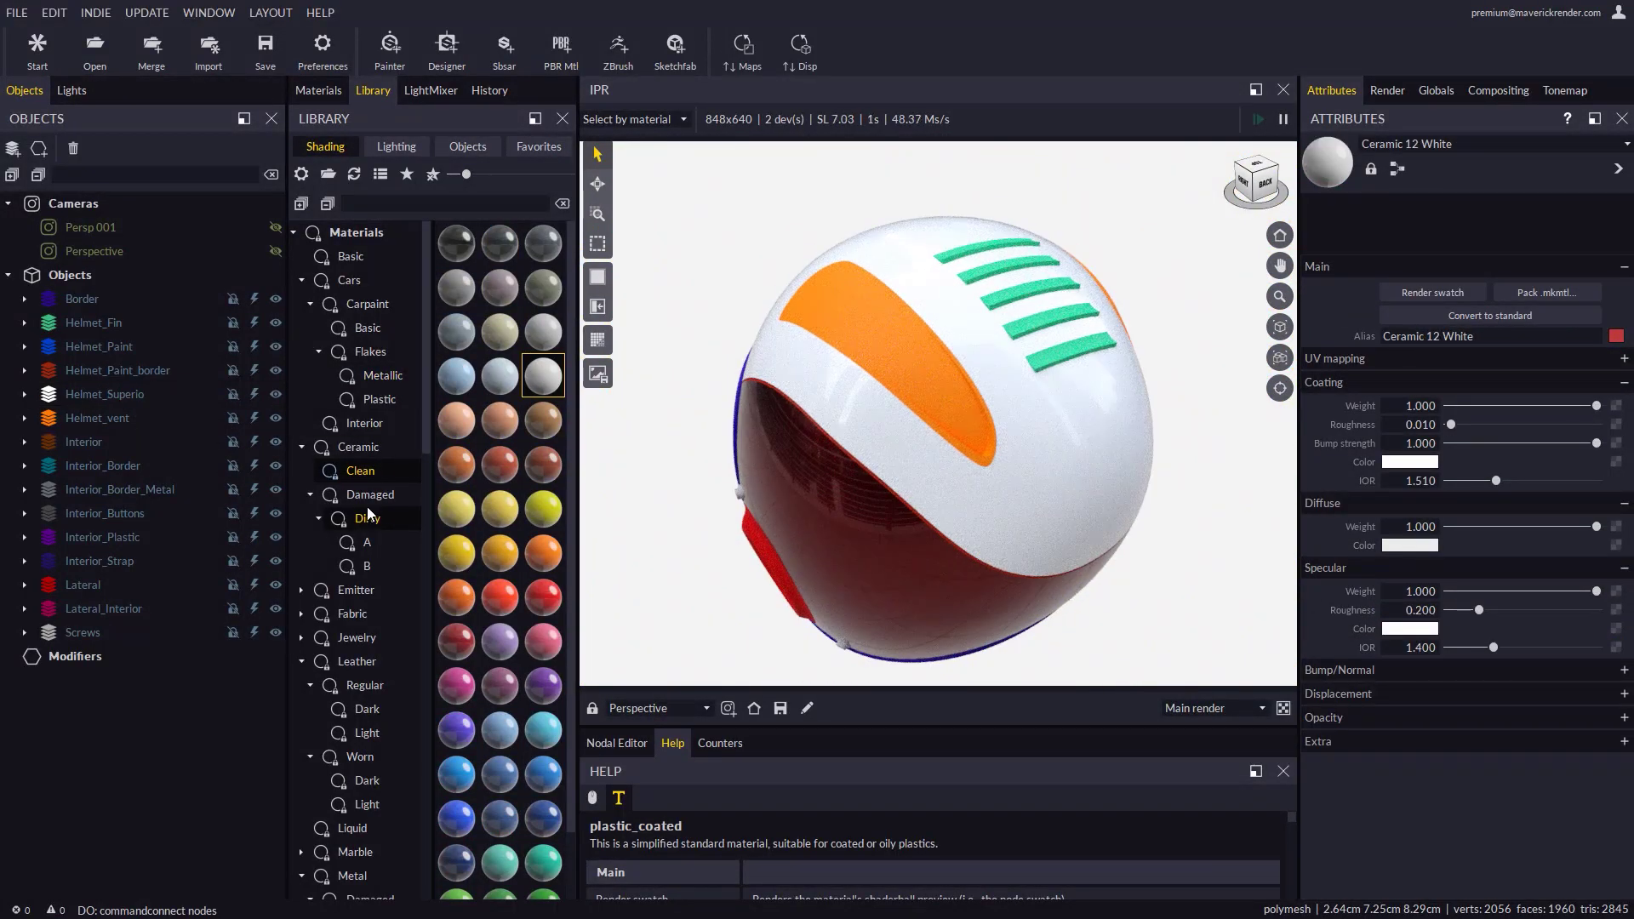
{"action": "scroll", "coordinate": [368, 511], "scroll_direction": "down", "scroll_amount": 10}
{"action": "left_click", "coordinate": [360, 804]}
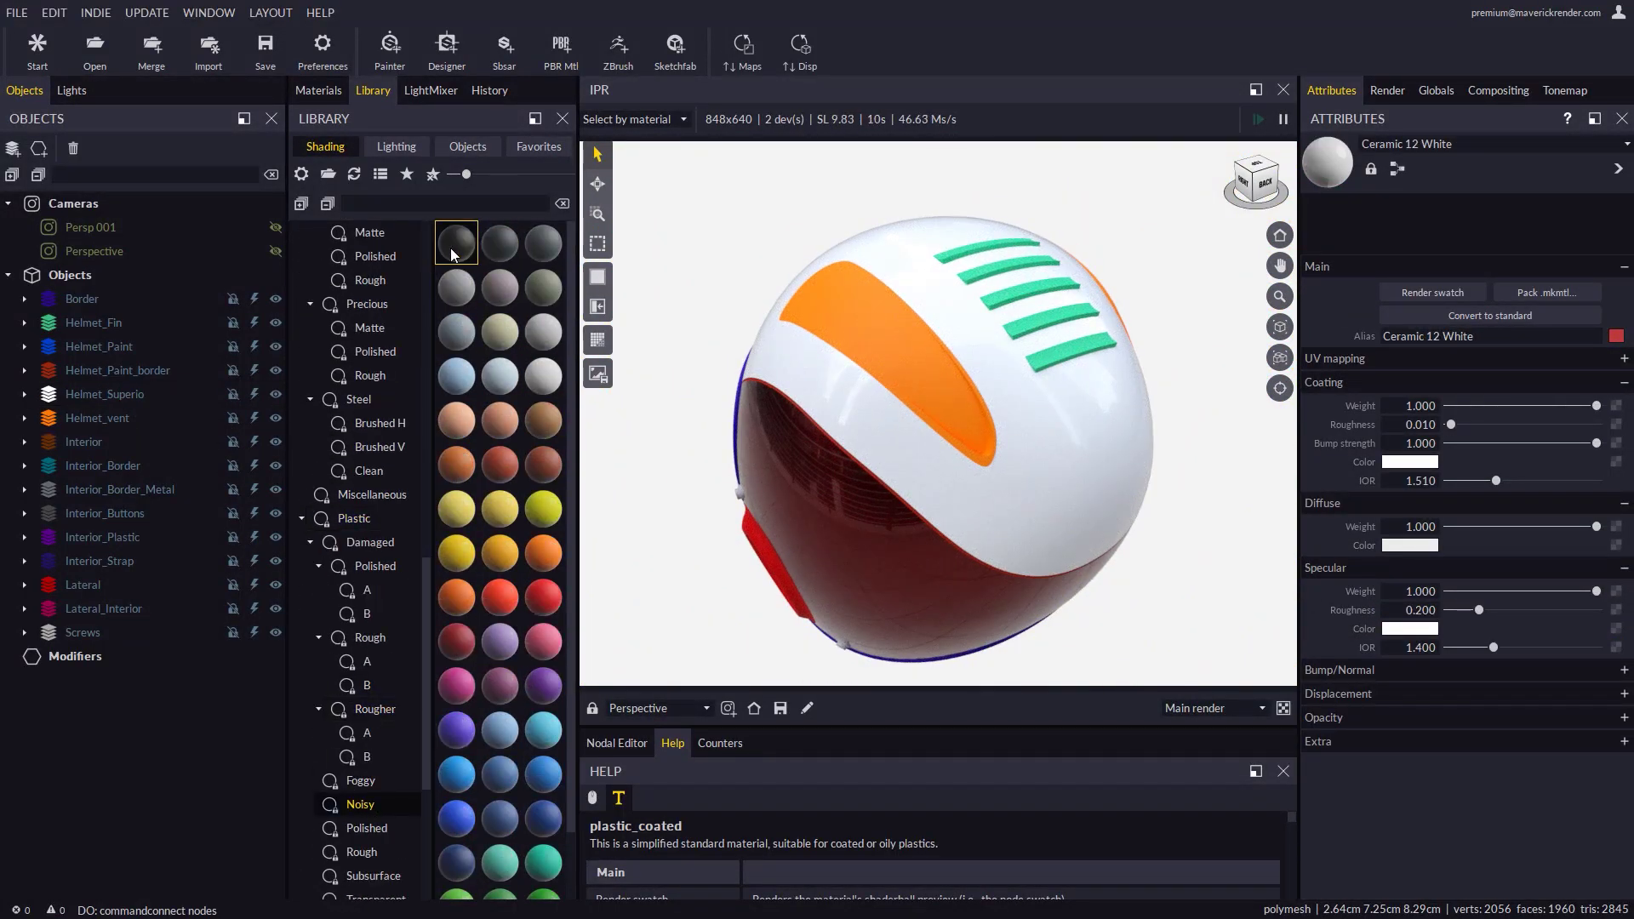
{"action": "left_click_drag", "start_coordinate": [456, 243], "coordinate": [932, 390]}
Apply a silver-coloured rough physical metal from the library to the Lateral group
{"action": "left_click_drag", "start_coordinate": [1096, 412], "coordinate": [945, 425]}
{"action": "scroll", "coordinate": [370, 596], "scroll_direction": "up", "scroll_amount": 3}
{"action": "left_click", "coordinate": [370, 519]}
{"action": "mouse_move", "coordinate": [456, 287]}
{"action": "left_mouse_down"}
{"action": "mouse_move", "coordinate": [132, 576]}
{"action": "mouse_move", "coordinate": [90, 593]}
{"action": "left_mouse_up"}
Reuse the Carpaint Flakes Metallic Red Sunfire material of the painted shell on the magenta lateral interior disc
{"action": "left_click", "coordinate": [998, 369]}
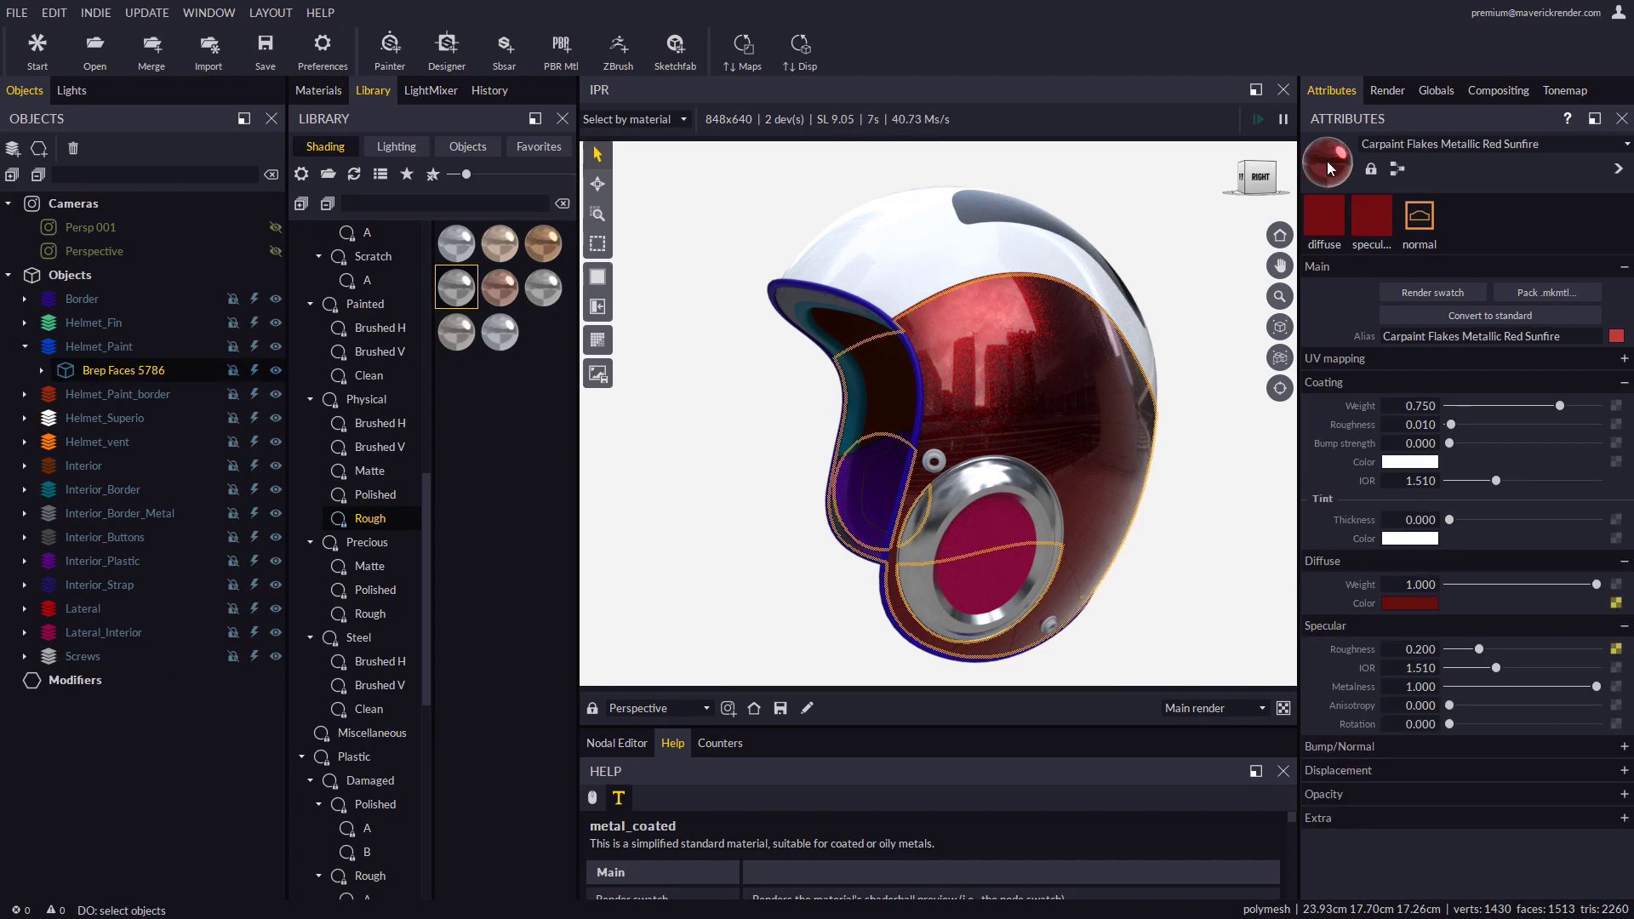
{"action": "left_click_drag", "start_coordinate": [1327, 162], "coordinate": [988, 536]}
{"action": "left_click", "coordinate": [762, 515]}
Apply Leather Regular Dark 11 Green Bottle to the Interior, Interior_Border and Interior_Plastic groups
{"action": "left_click_drag", "start_coordinate": [762, 515], "coordinate": [726, 488]}
{"action": "scroll", "coordinate": [754, 459], "scroll_direction": "up", "scroll_amount": 6}
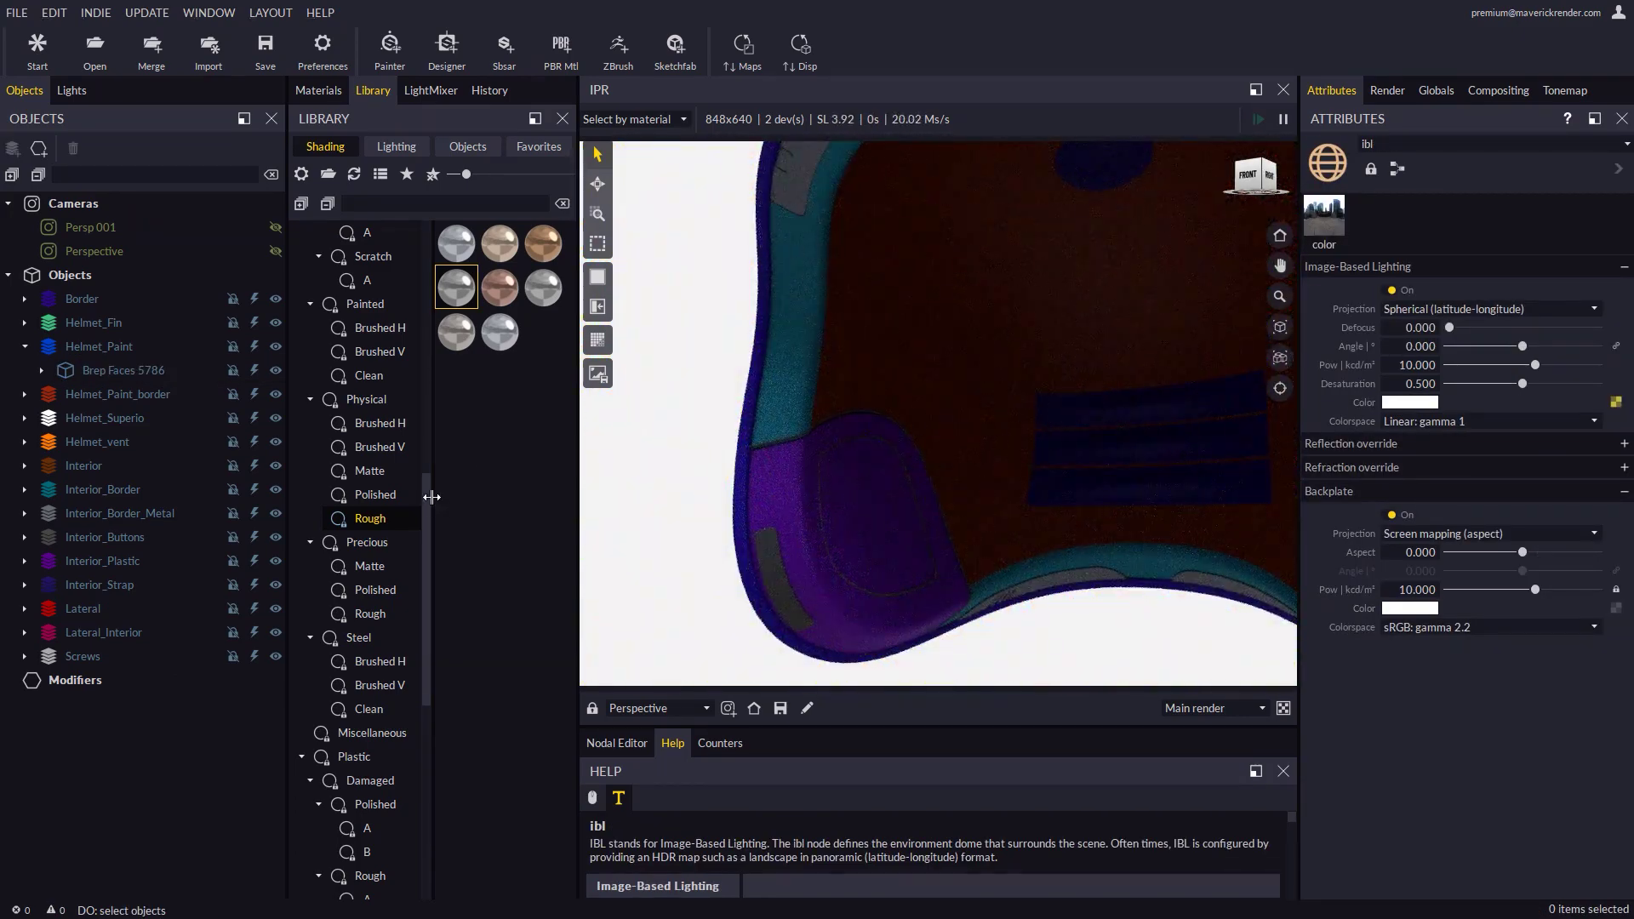
{"action": "left_click_drag", "start_coordinate": [429, 499], "coordinate": [88, 466]}
{"action": "left_click", "coordinate": [367, 448]}
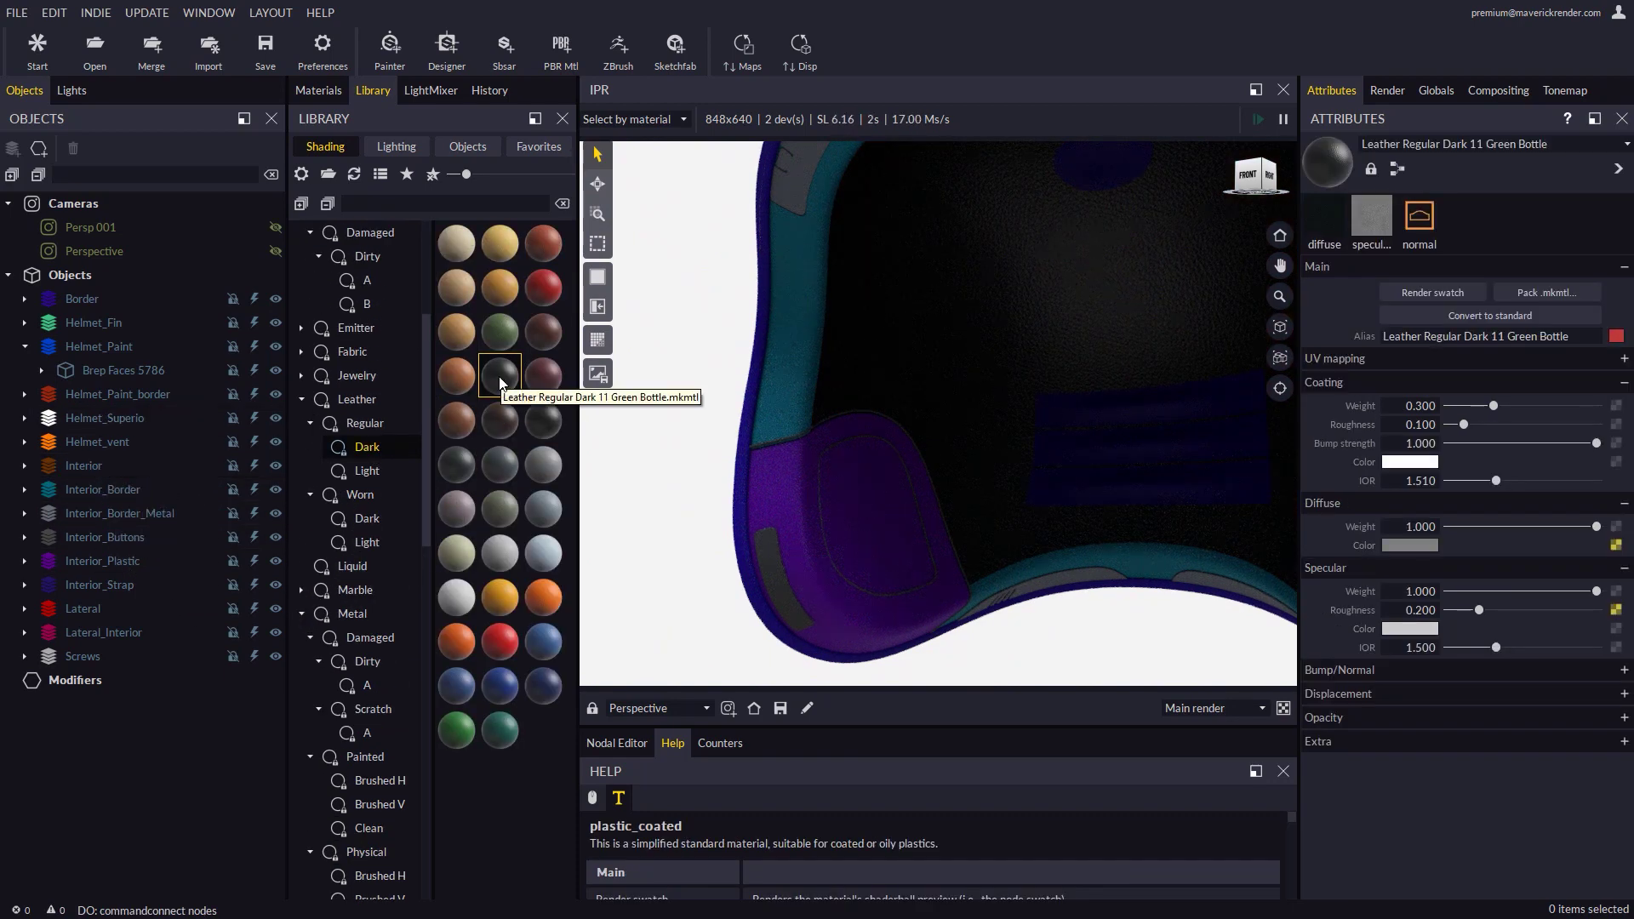
{"action": "left_click_drag", "start_coordinate": [518, 376], "coordinate": [126, 489]}
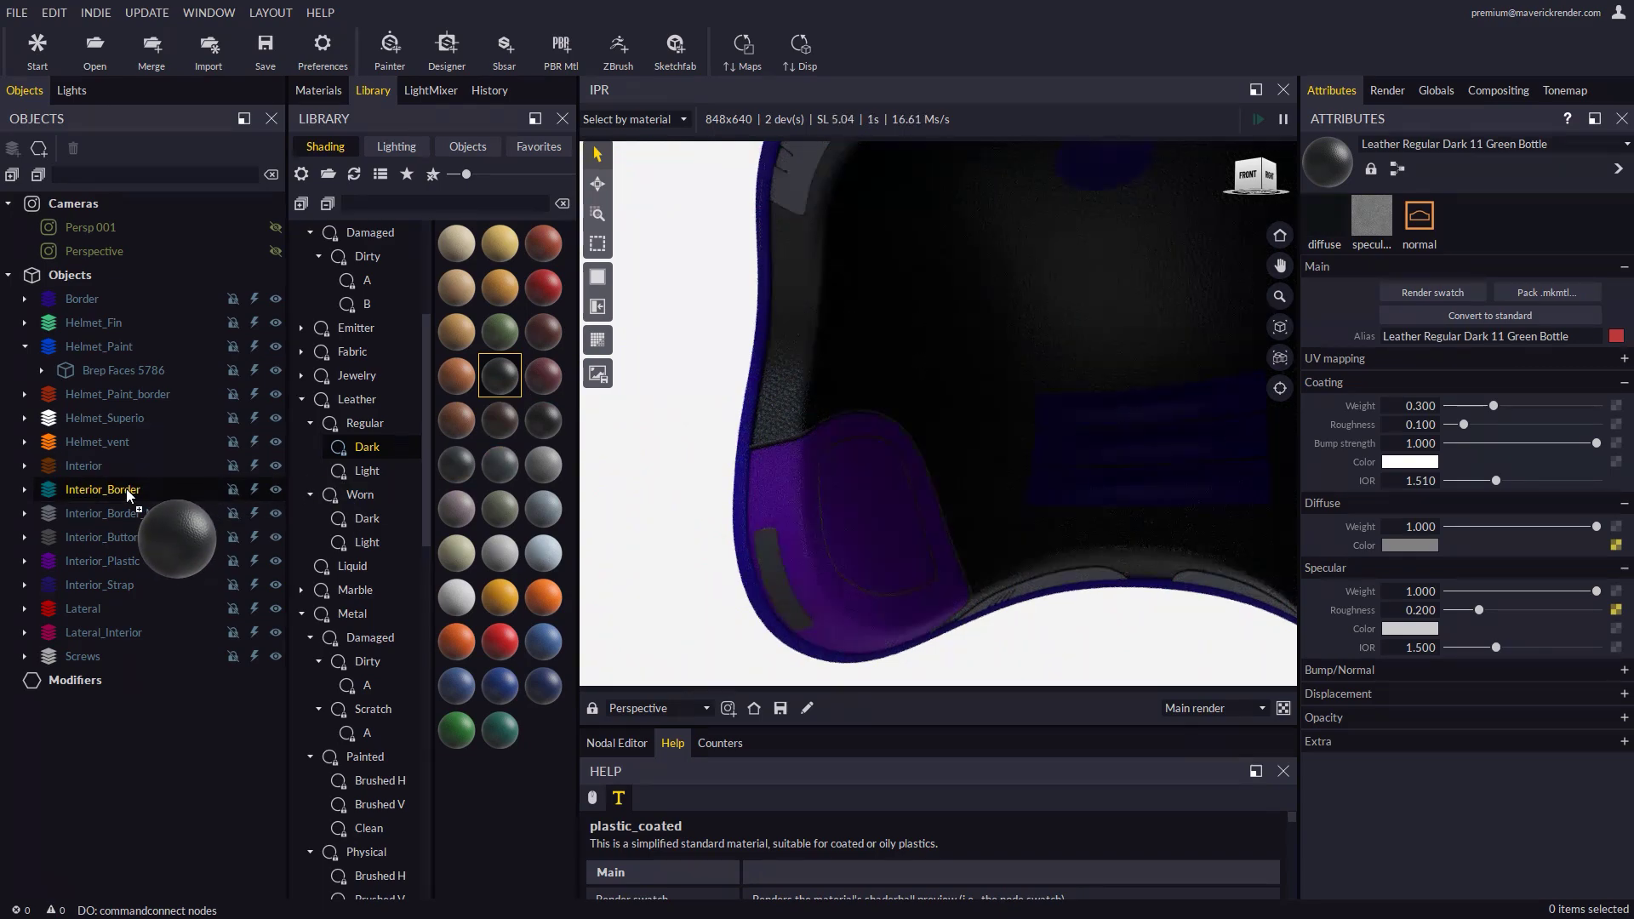
{"action": "left_click_drag", "start_coordinate": [500, 375], "coordinate": [132, 560]}
Set the first real-size value of the interior leather's triplanar UV mapping to 8 cm
{"action": "scroll", "coordinate": [859, 451], "scroll_direction": "up", "scroll_amount": 5}
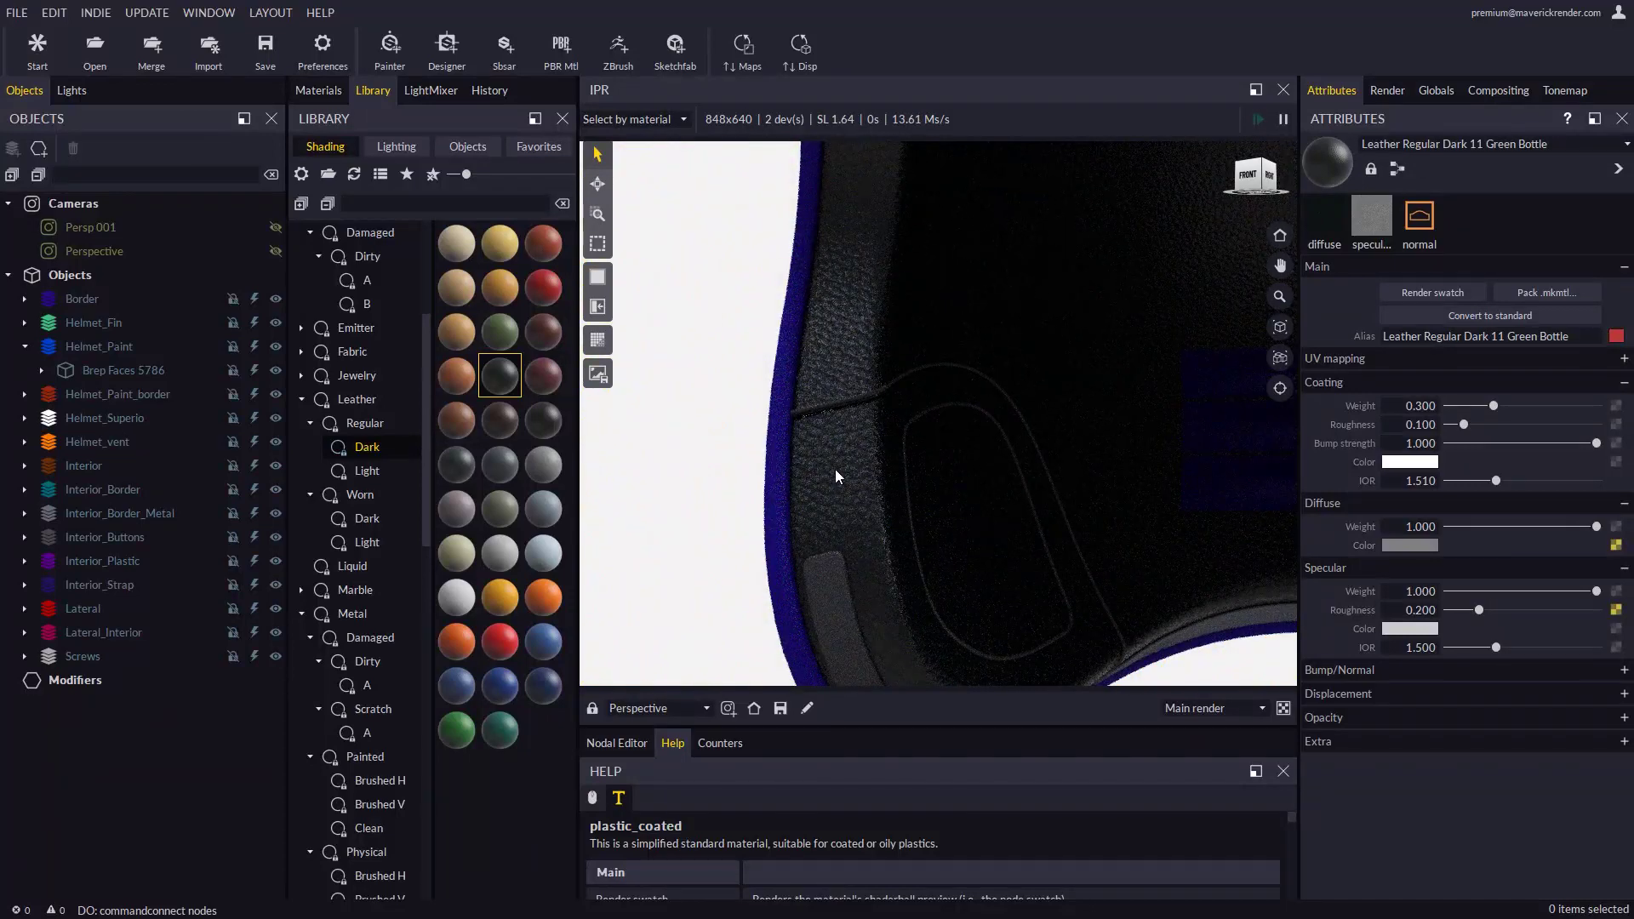
{"action": "left_click", "coordinate": [839, 455]}
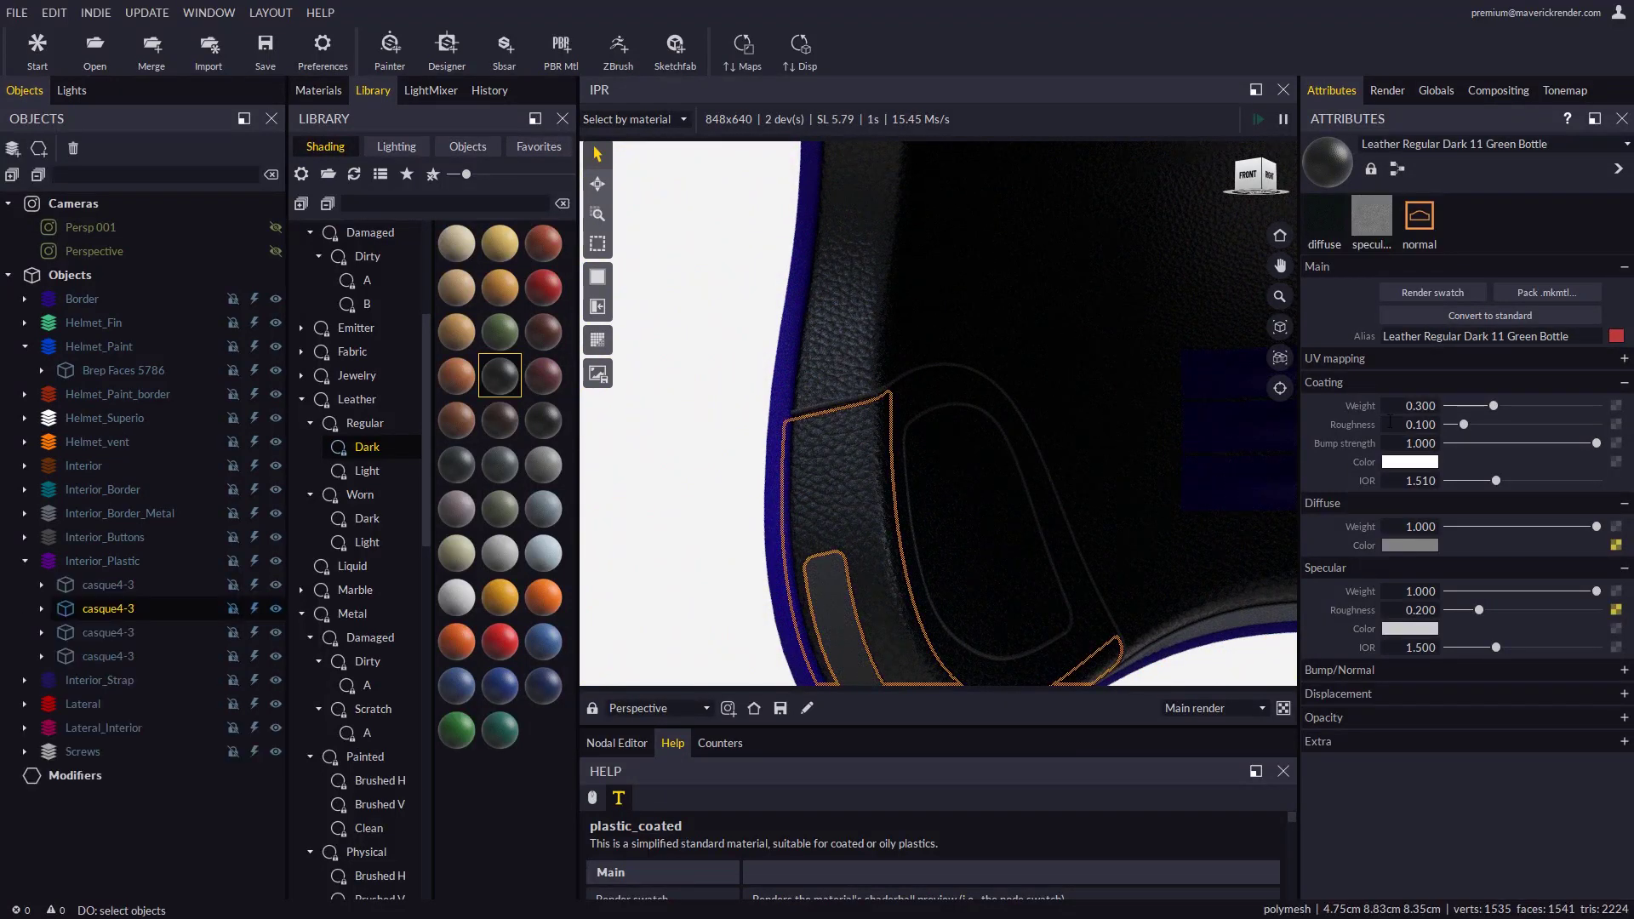
{"action": "left_click", "coordinate": [1362, 358]}
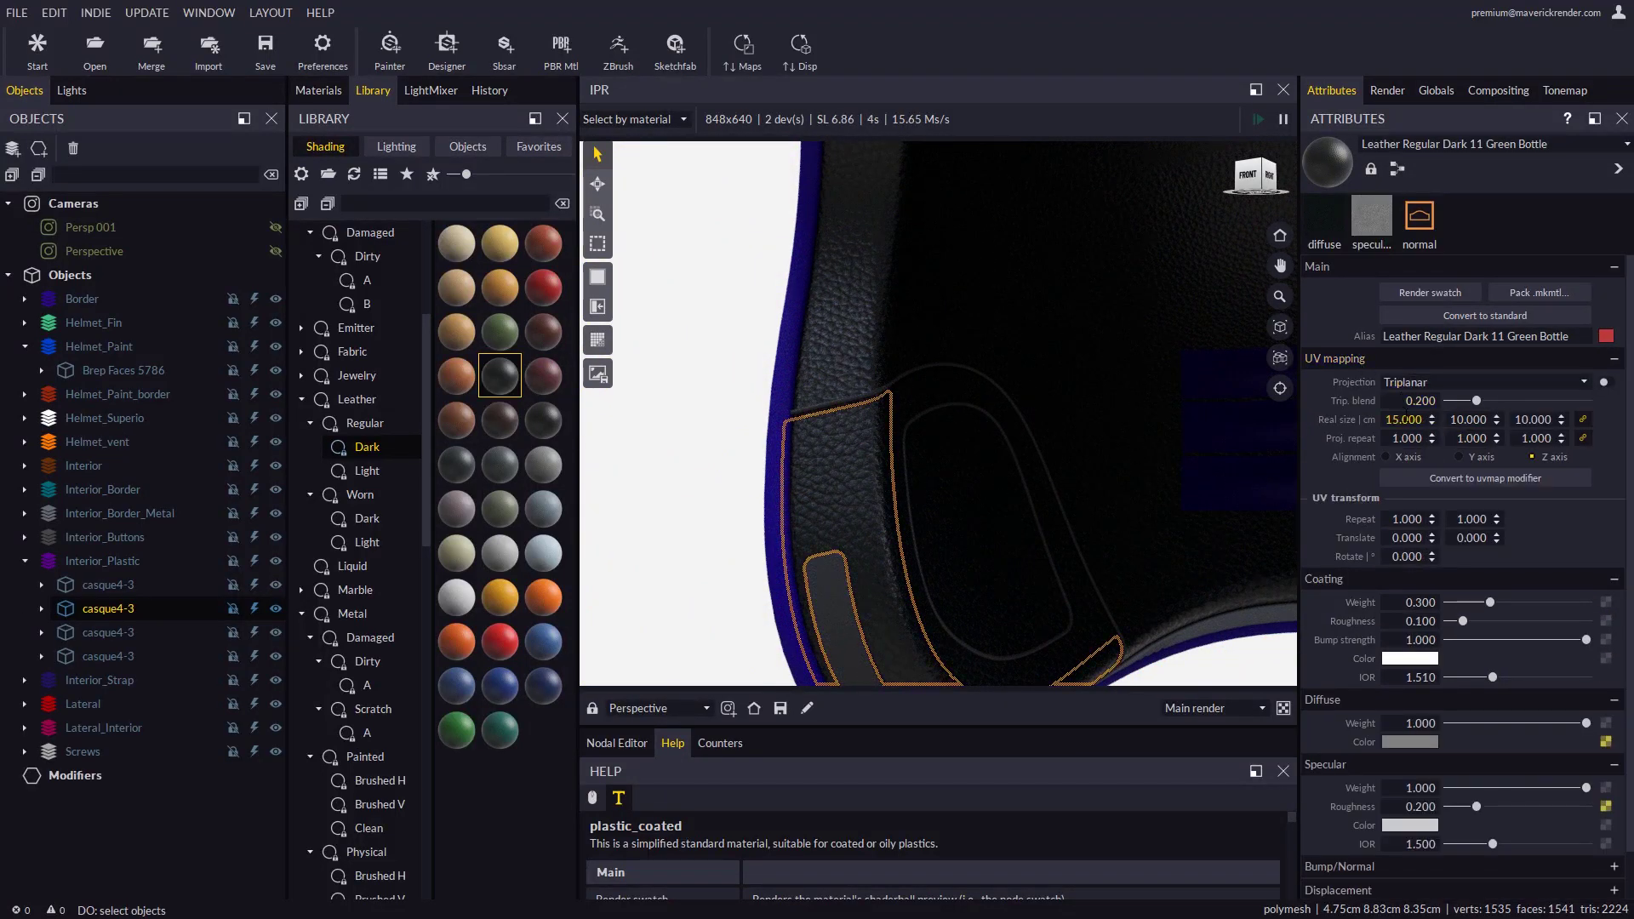
{"action": "type", "text": "8"}
{"action": "key", "text": "Return"}
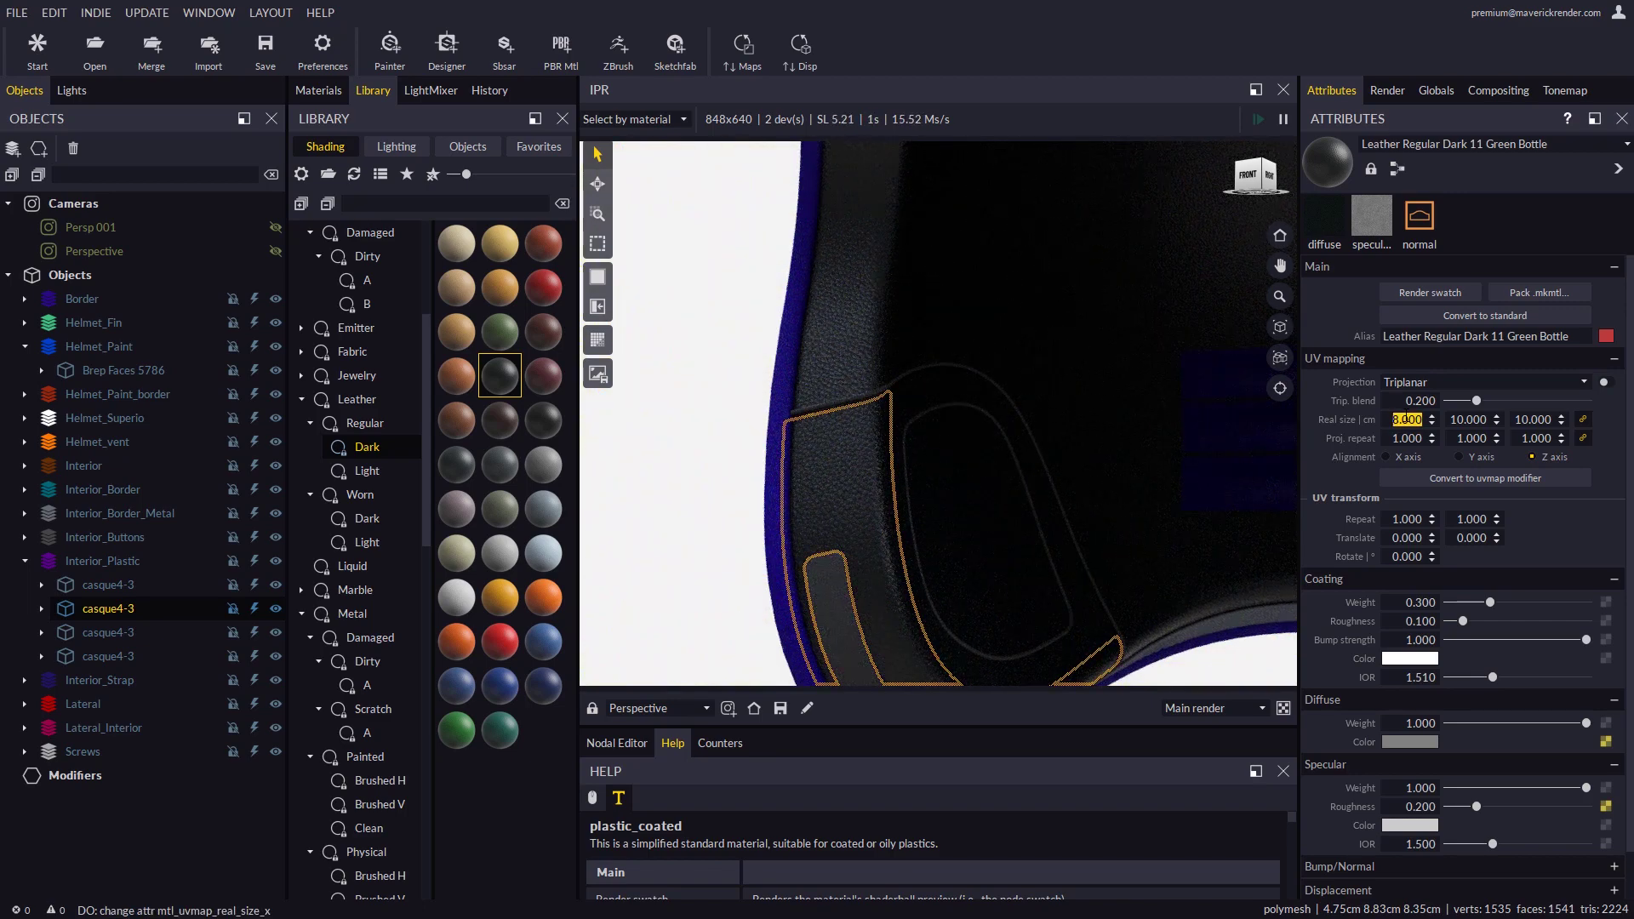
Switch to Rhino and send the imported visor parts on the Glass and Glass_border layers to the running Maverick Studio scene
{"action": "scroll", "coordinate": [931, 427], "scroll_direction": "down", "scroll_amount": 10}
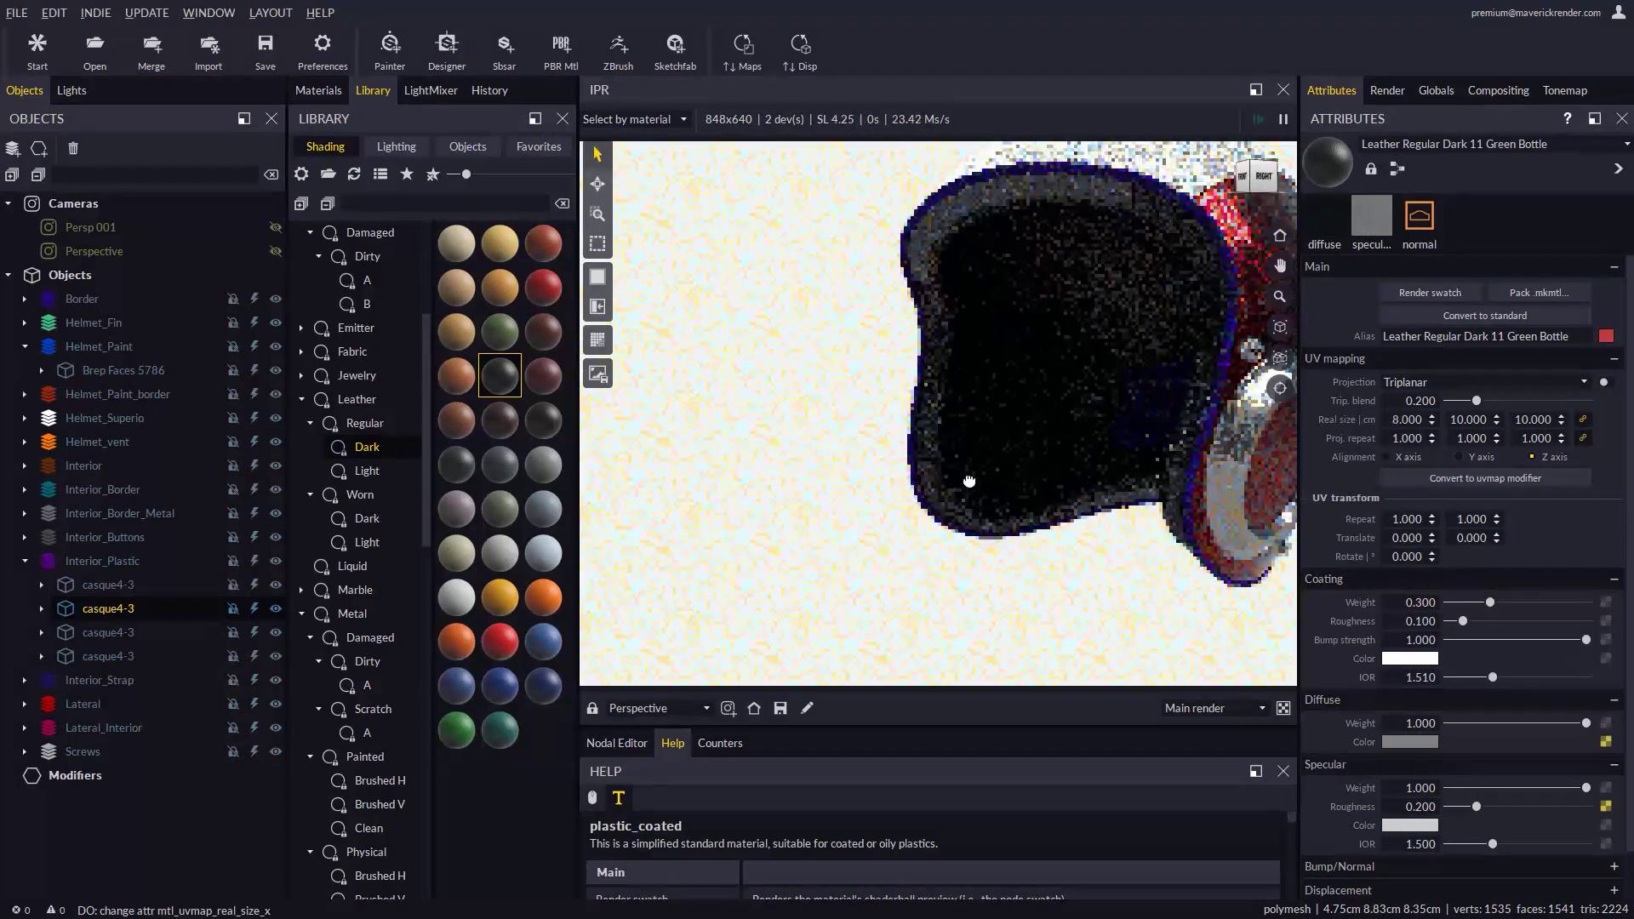
{"action": "left_click_drag", "start_coordinate": [1005, 438], "coordinate": [968, 462]}
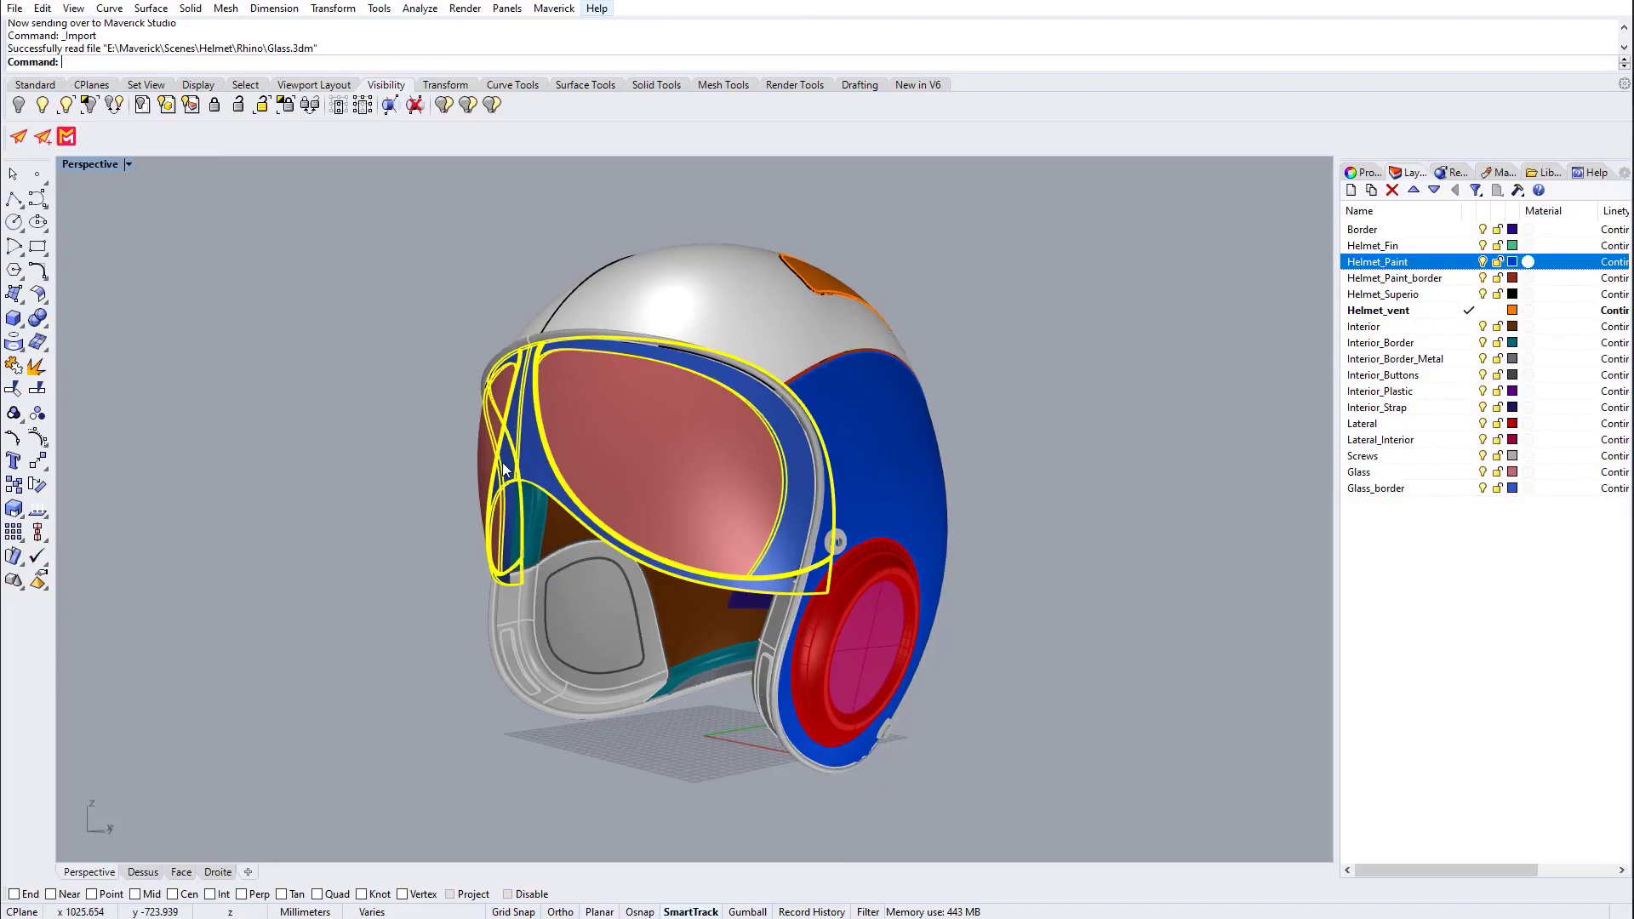
{"action": "right_click_drag", "start_coordinate": [503, 469], "coordinate": [554, 460]}
{"action": "scroll", "coordinate": [554, 459], "scroll_direction": "up", "scroll_amount": 4}
{"action": "scroll", "coordinate": [705, 484], "scroll_direction": "down", "scroll_amount": 4}
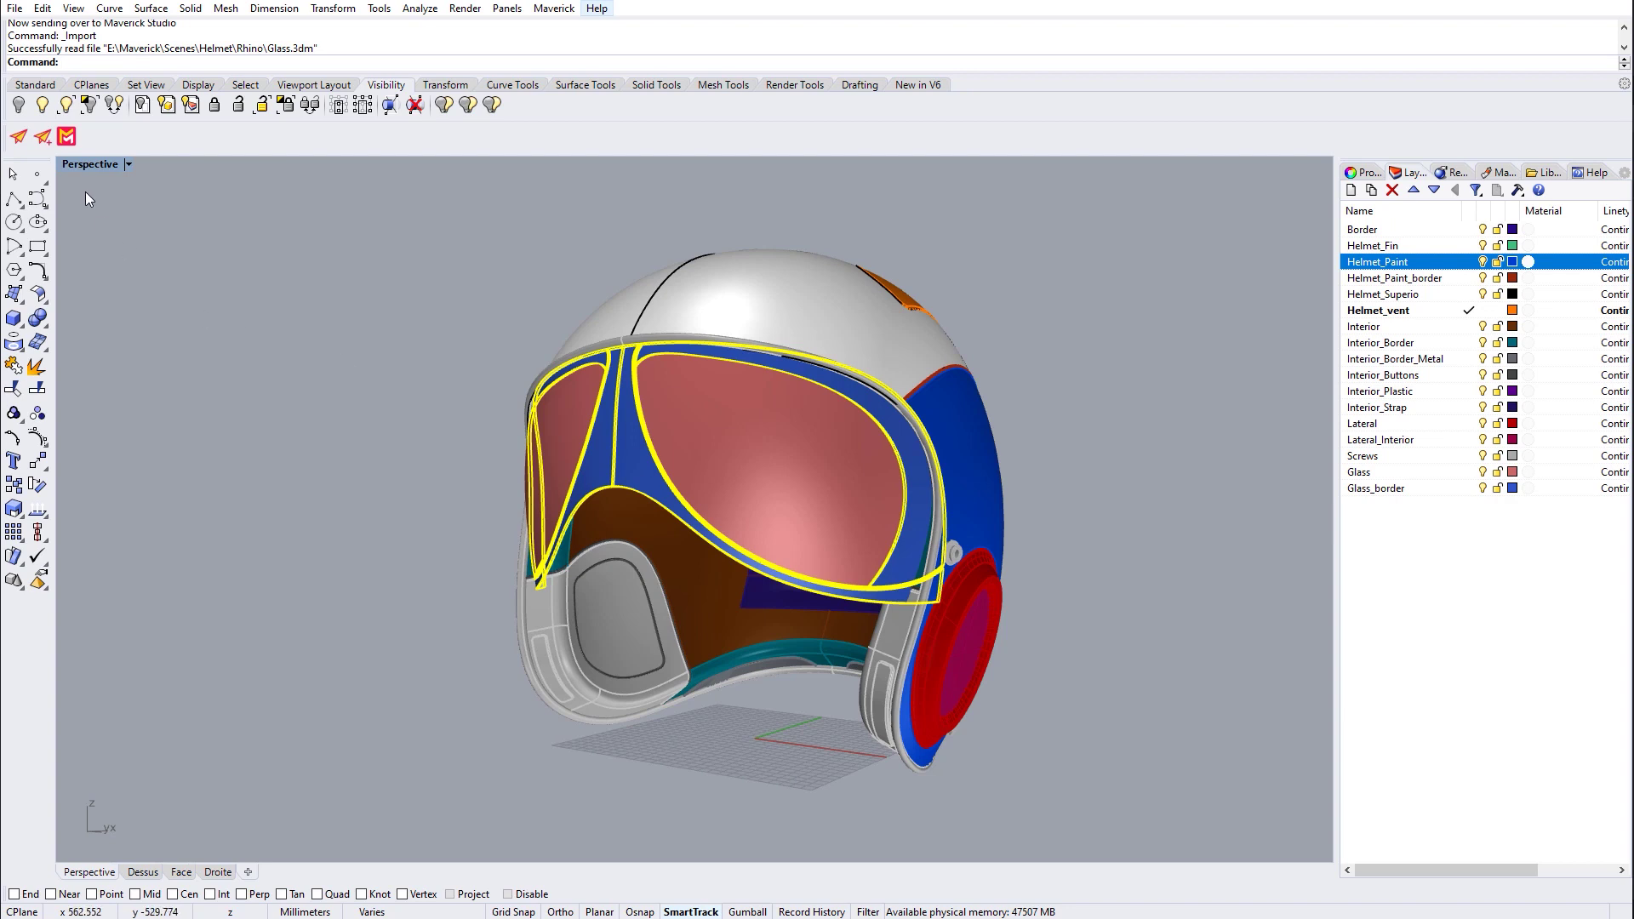
{"action": "left_click", "coordinate": [45, 140]}
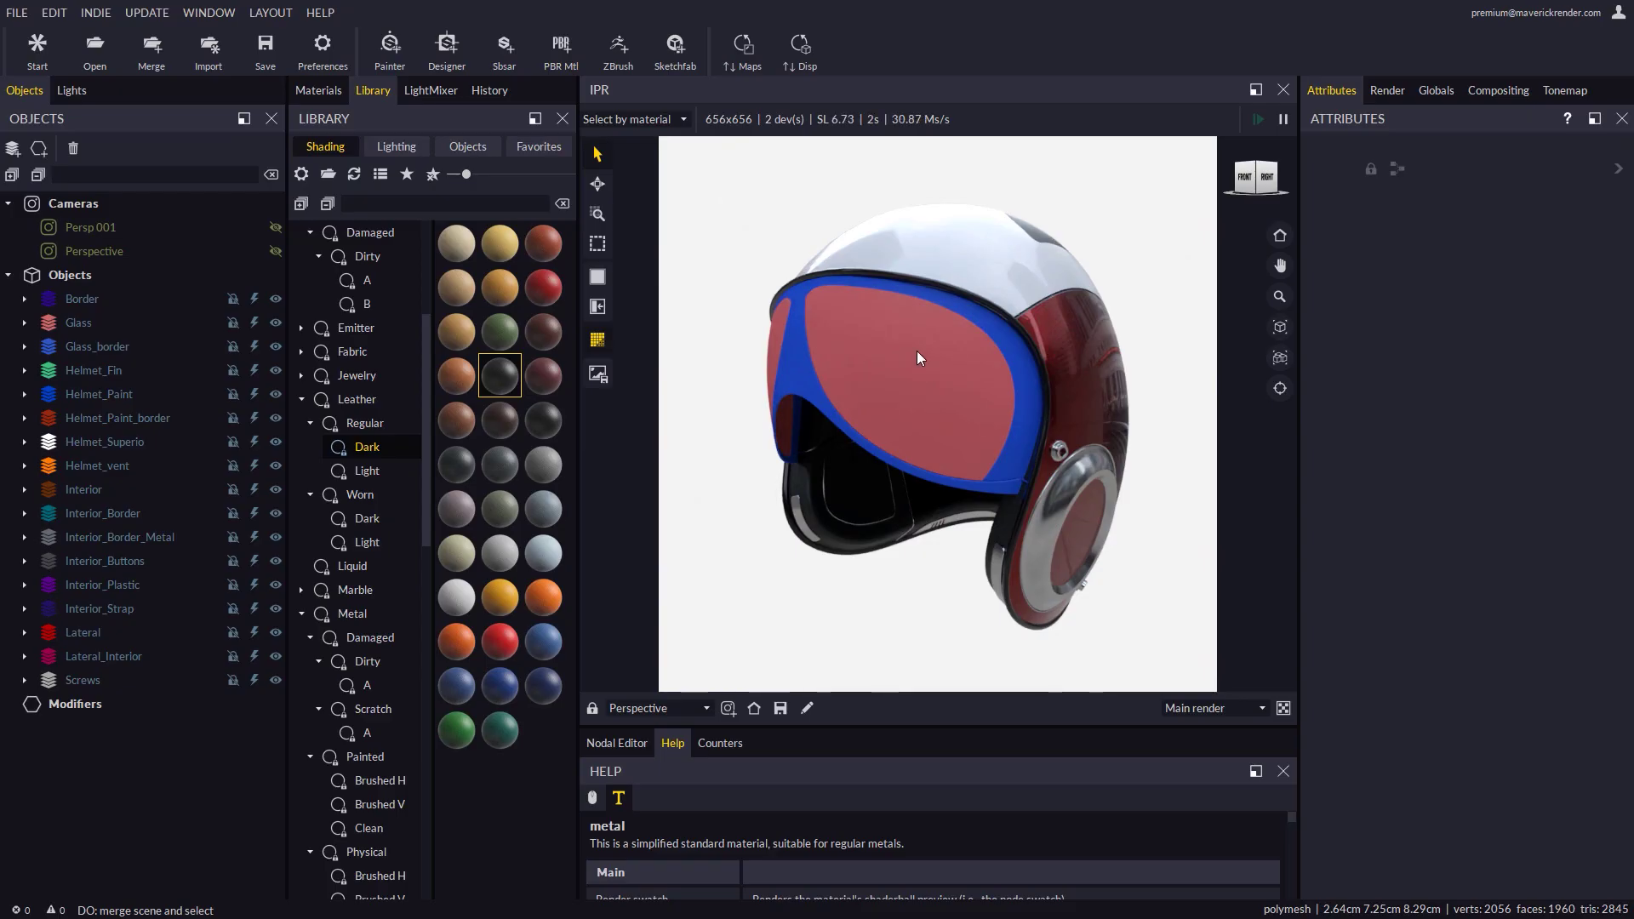
Reuse the lateral ring's Chromium Rough material on the Glass_border group
{"action": "left_click", "coordinate": [1059, 504]}
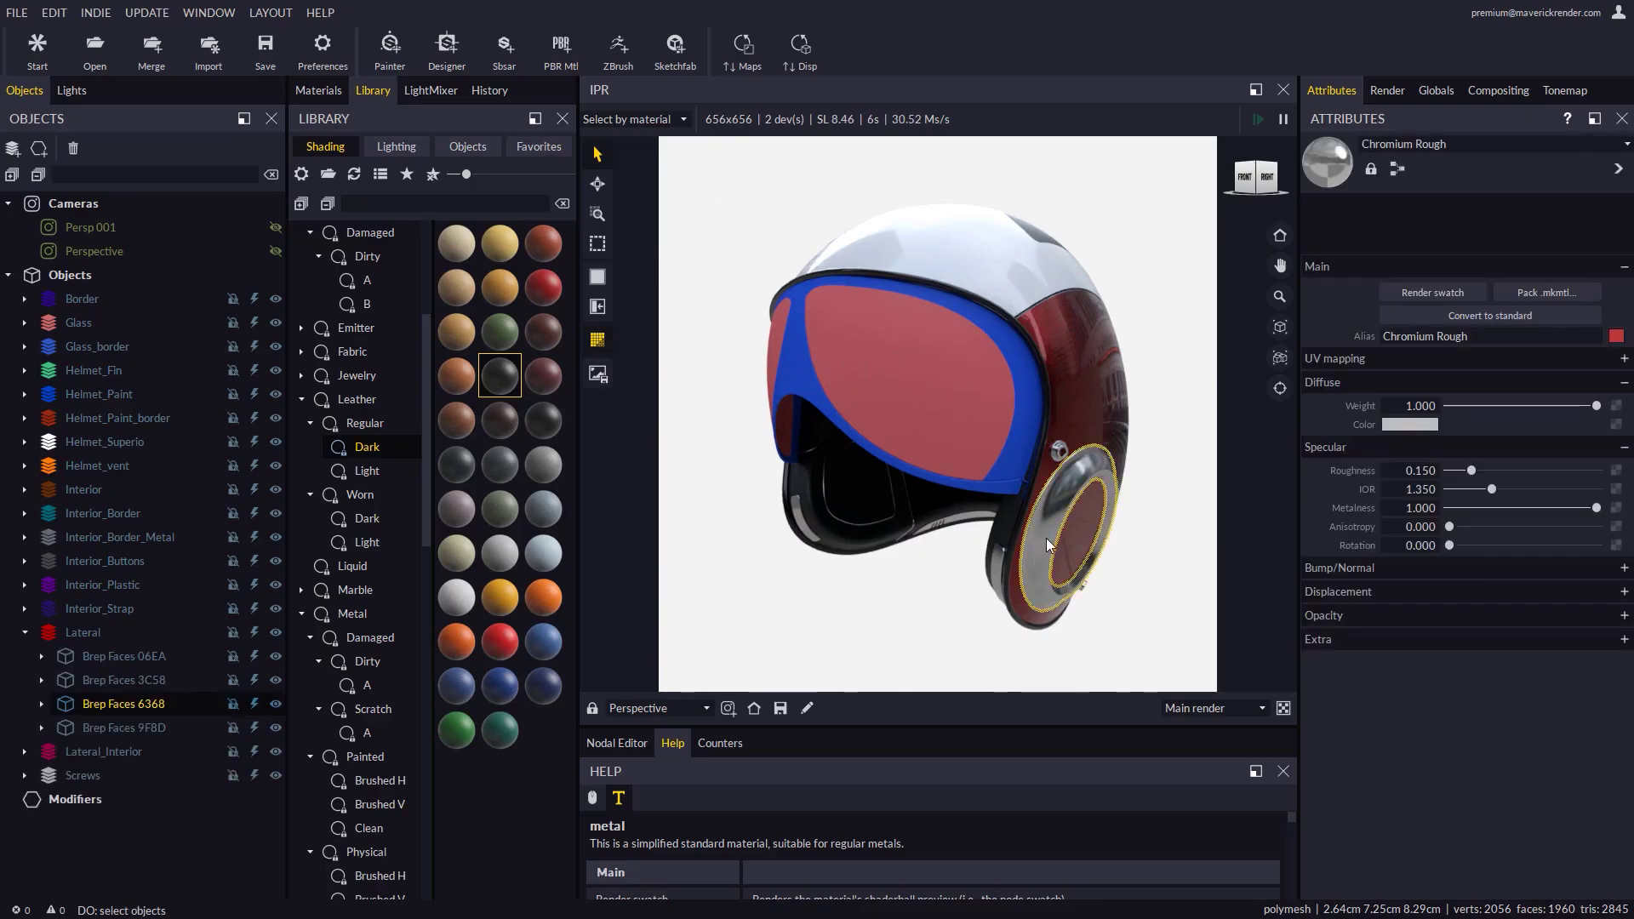
{"action": "left_click_drag", "start_coordinate": [1319, 185], "coordinate": [119, 345]}
{"action": "mouse_move", "coordinate": [804, 453]}
{"action": "left_mouse_down"}
{"action": "mouse_move", "coordinate": [904, 459]}
{"action": "mouse_move", "coordinate": [817, 467]}
{"action": "left_mouse_up"}
Apply Glass Clear 09 Light Gray from the library's transparent clear materials to the Glass group
{"action": "scroll", "coordinate": [360, 625], "scroll_direction": "down", "scroll_amount": 10}
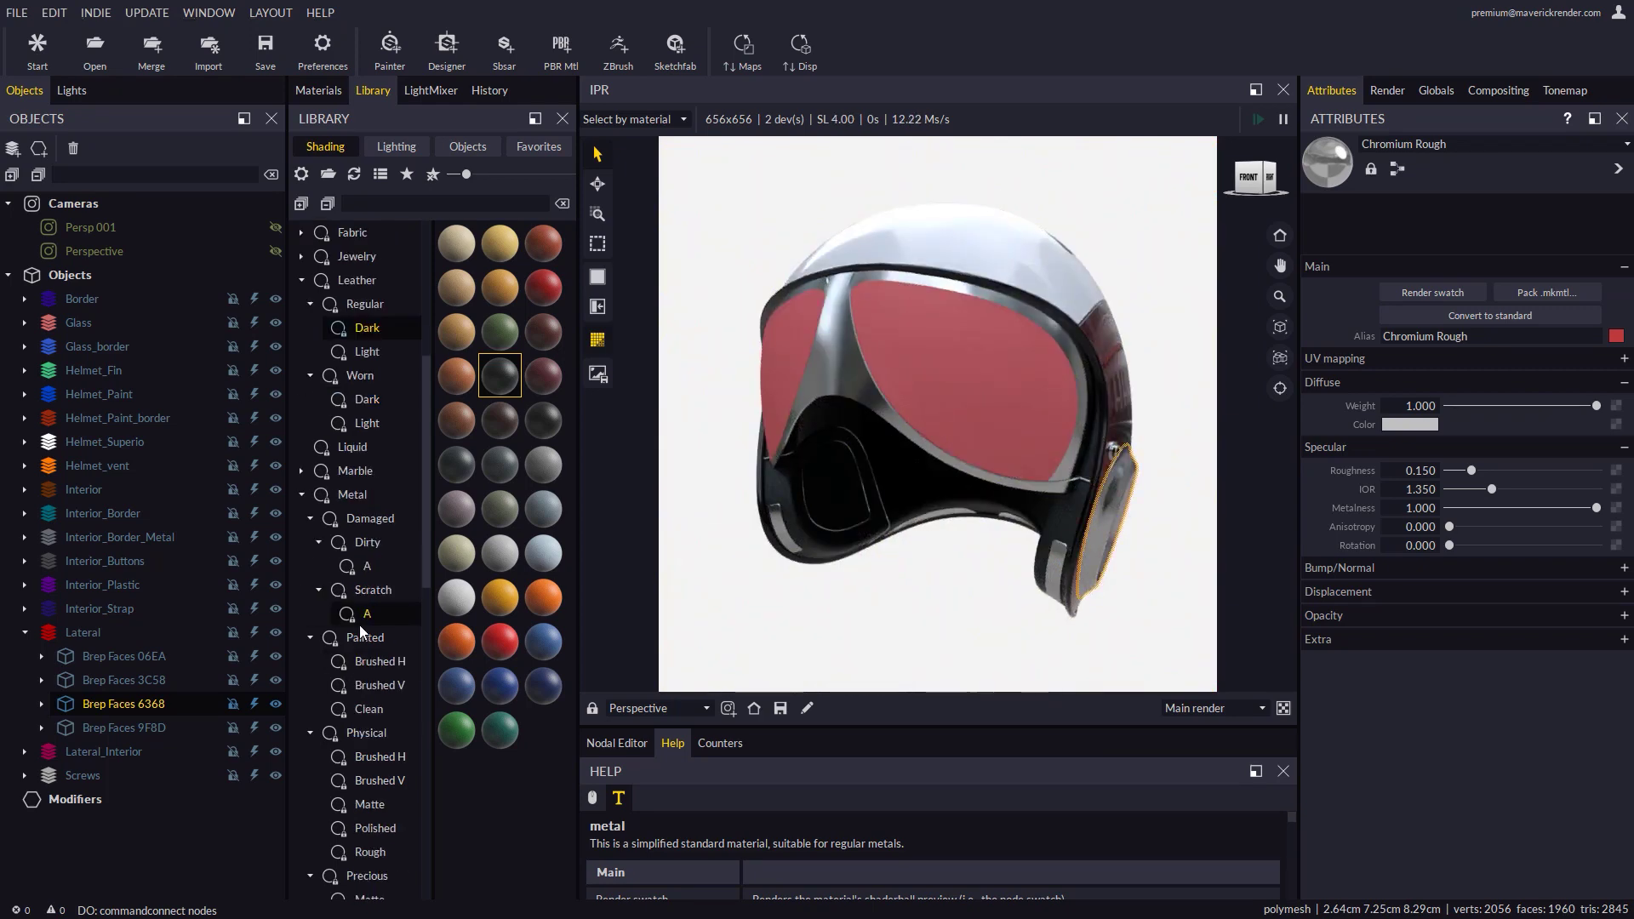
{"action": "scroll", "coordinate": [362, 625], "scroll_direction": "down", "scroll_amount": 2}
{"action": "left_click", "coordinate": [359, 685]}
{"action": "left_click_drag", "start_coordinate": [543, 336], "coordinate": [80, 324]}
{"action": "left_click_drag", "start_coordinate": [766, 431], "coordinate": [936, 450]}
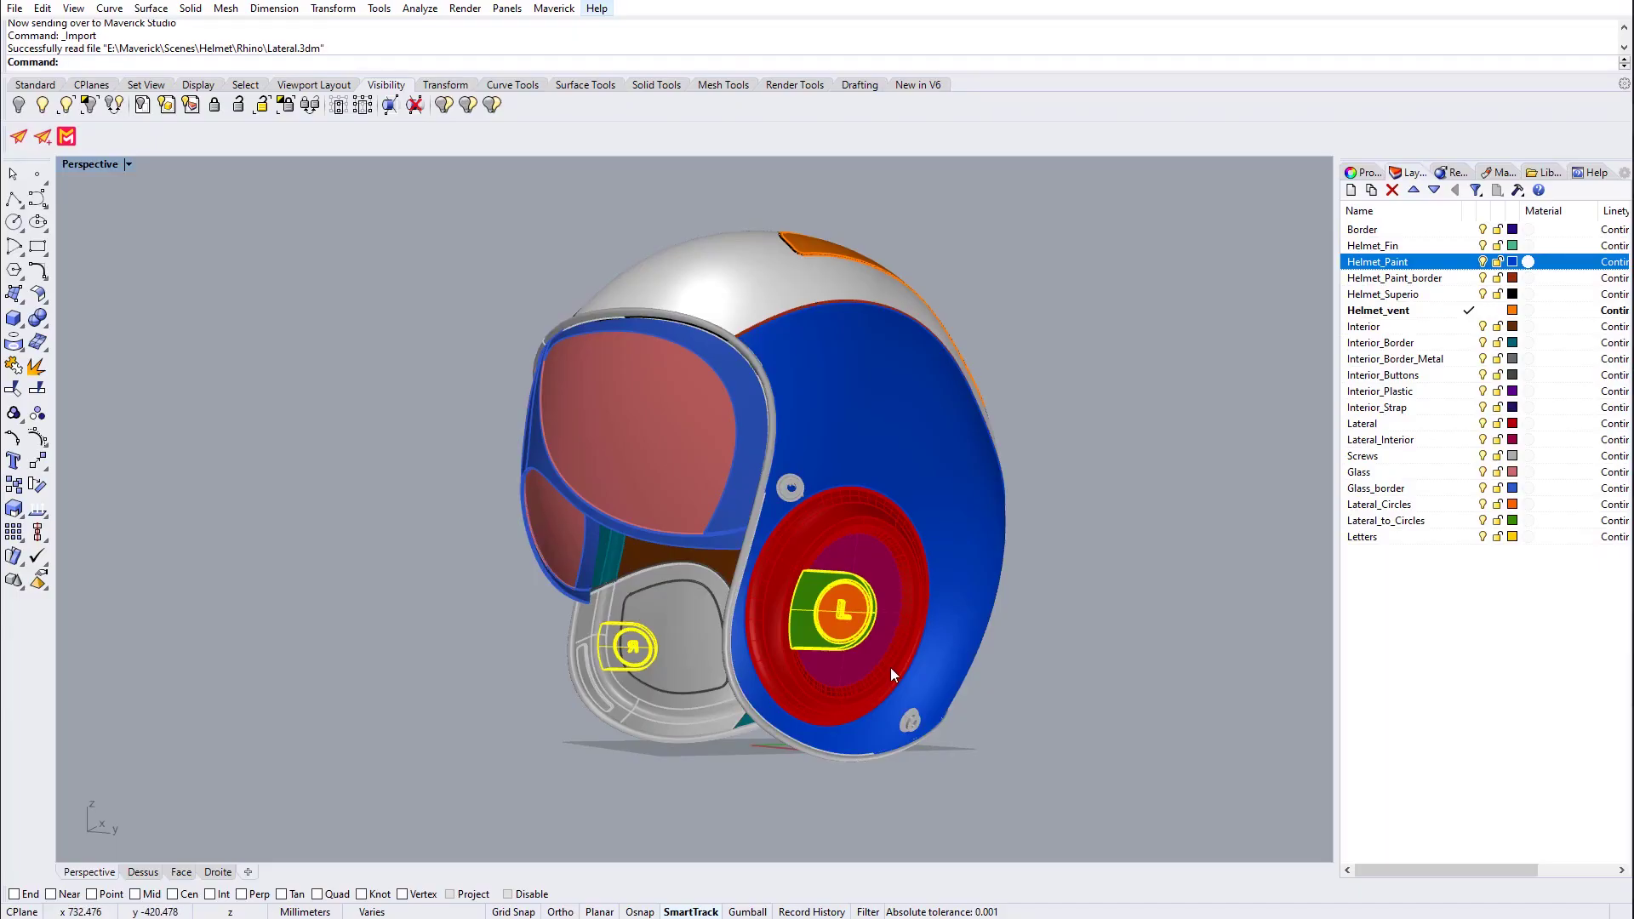
Send the imported lateral circles and letters from Rhino to Maverick Studio and reuse the ring's Chromium Rough on the green Lateral_to_Circles part
{"action": "scroll", "coordinate": [890, 667], "scroll_direction": "up", "scroll_amount": 3}
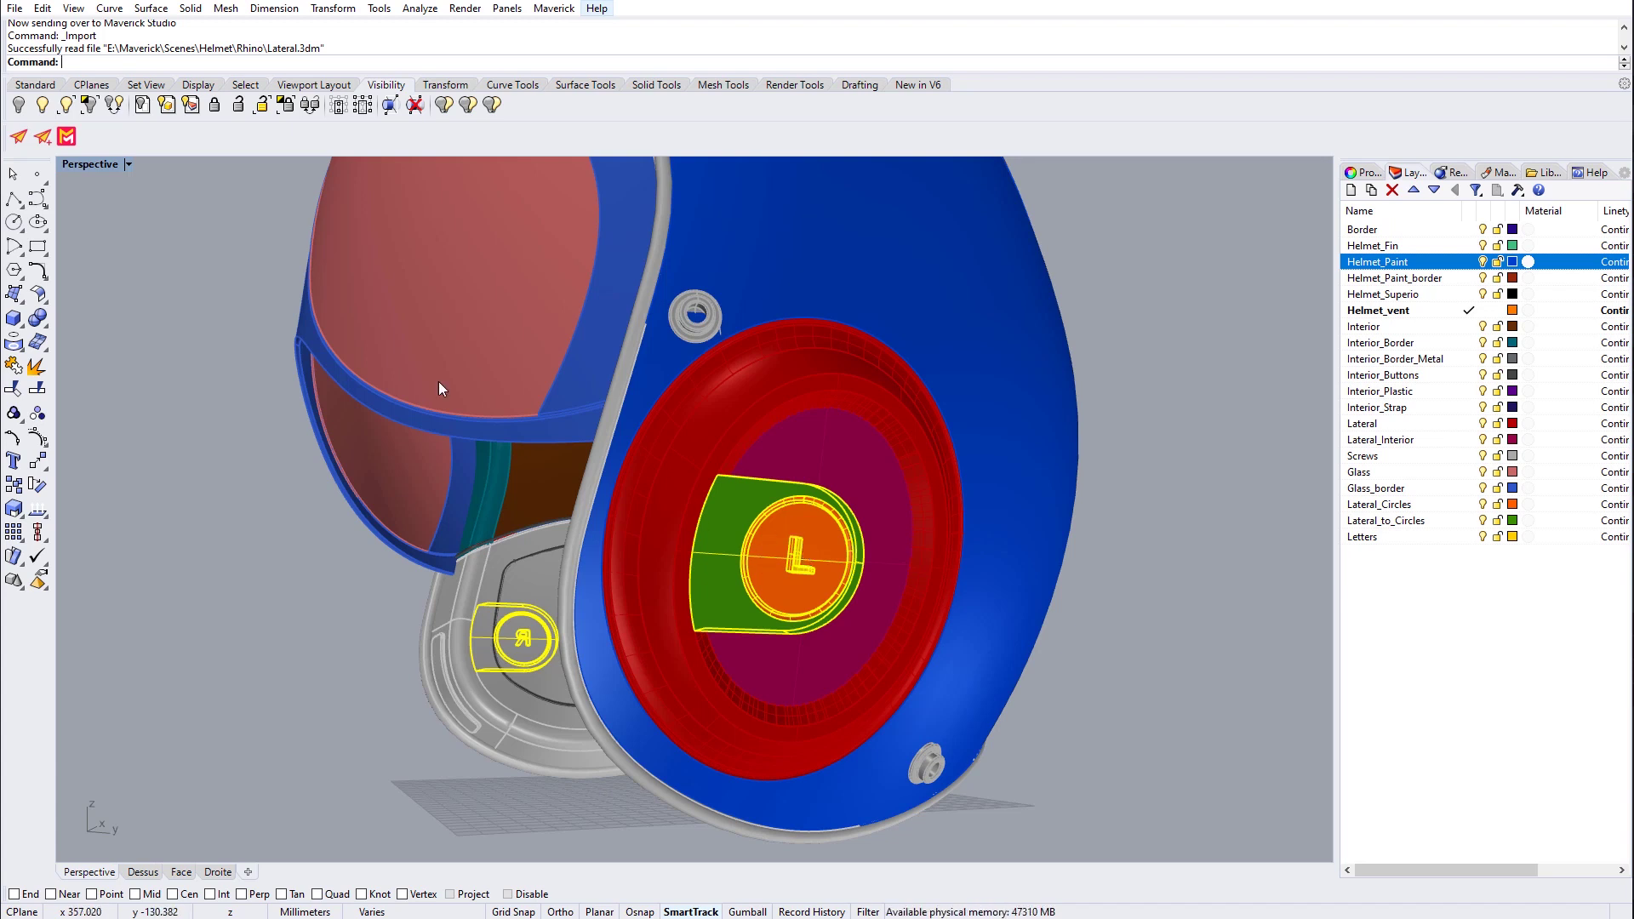
{"action": "left_click", "coordinate": [44, 138]}
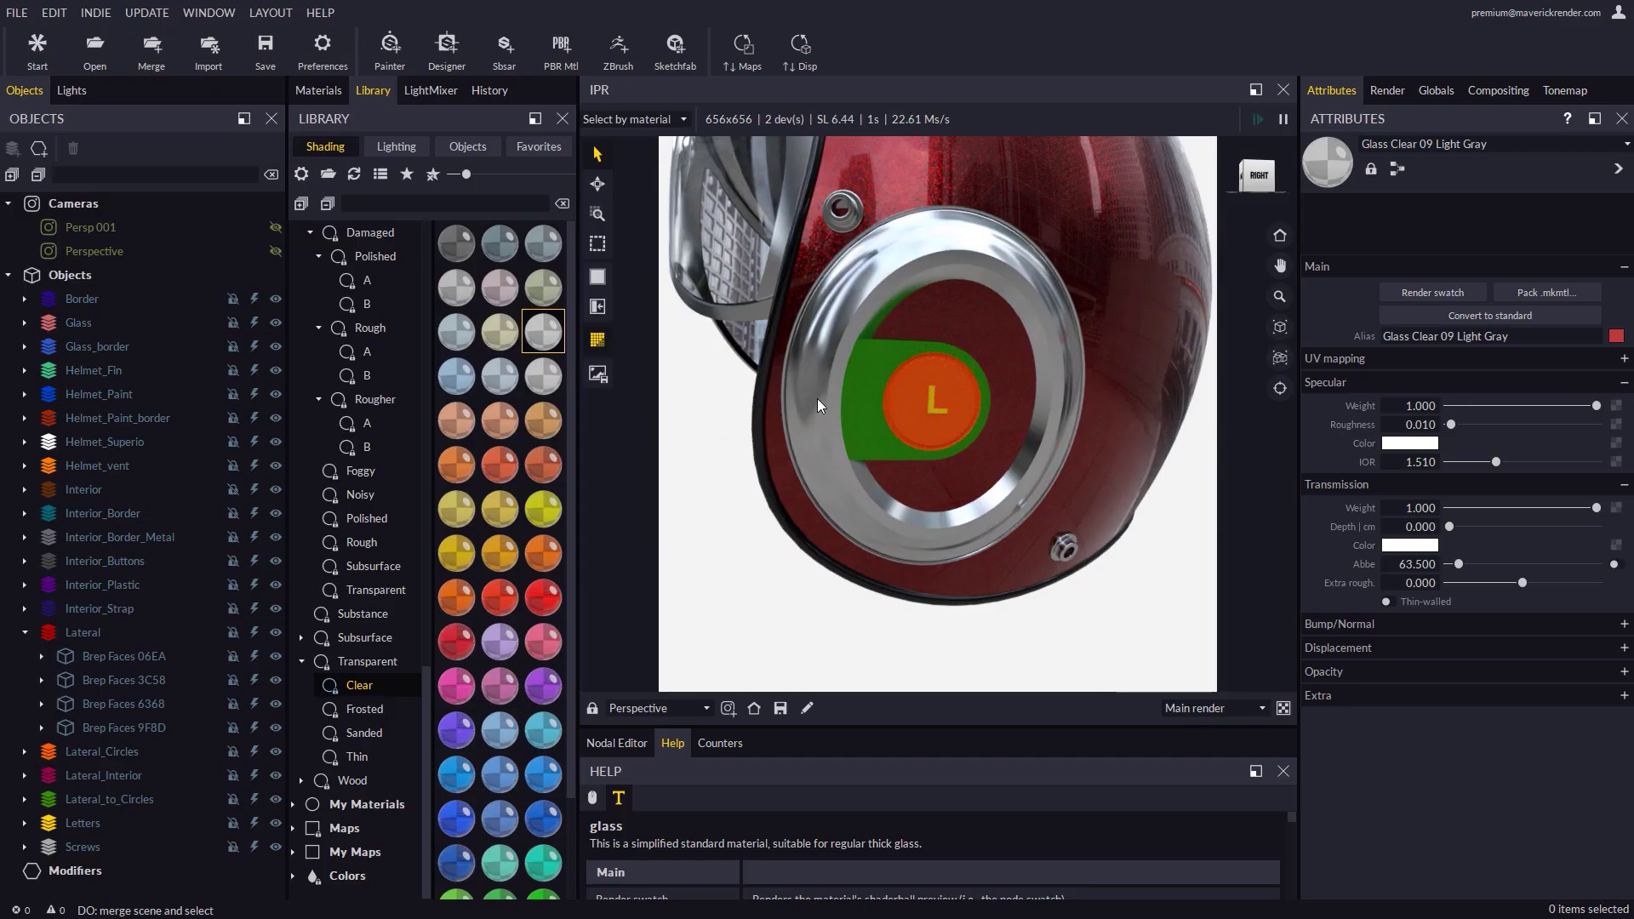
{"action": "left_click", "coordinate": [817, 405]}
{"action": "left_click_drag", "start_coordinate": [1328, 161], "coordinate": [830, 443]}
{"action": "left_click", "coordinate": [822, 492]}
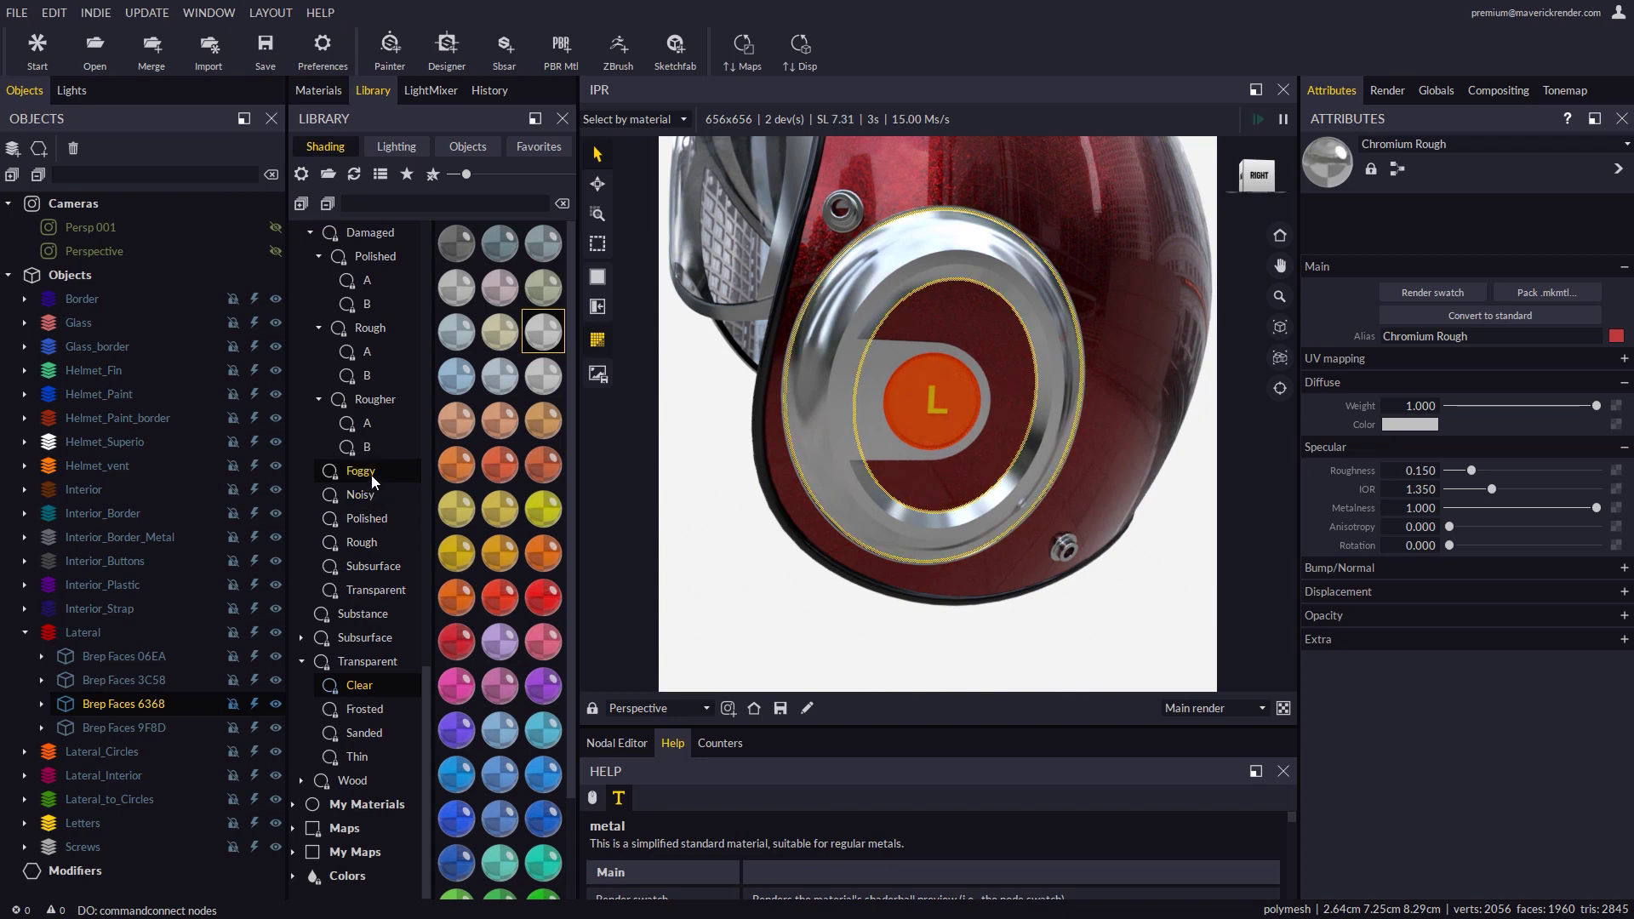
Apply a dark clean steel from the library to the Lateral_Circles group and a light clean steel to the Letters group
{"action": "scroll", "coordinate": [366, 481], "scroll_direction": "up", "scroll_amount": 5}
{"action": "left_click", "coordinate": [373, 516]}
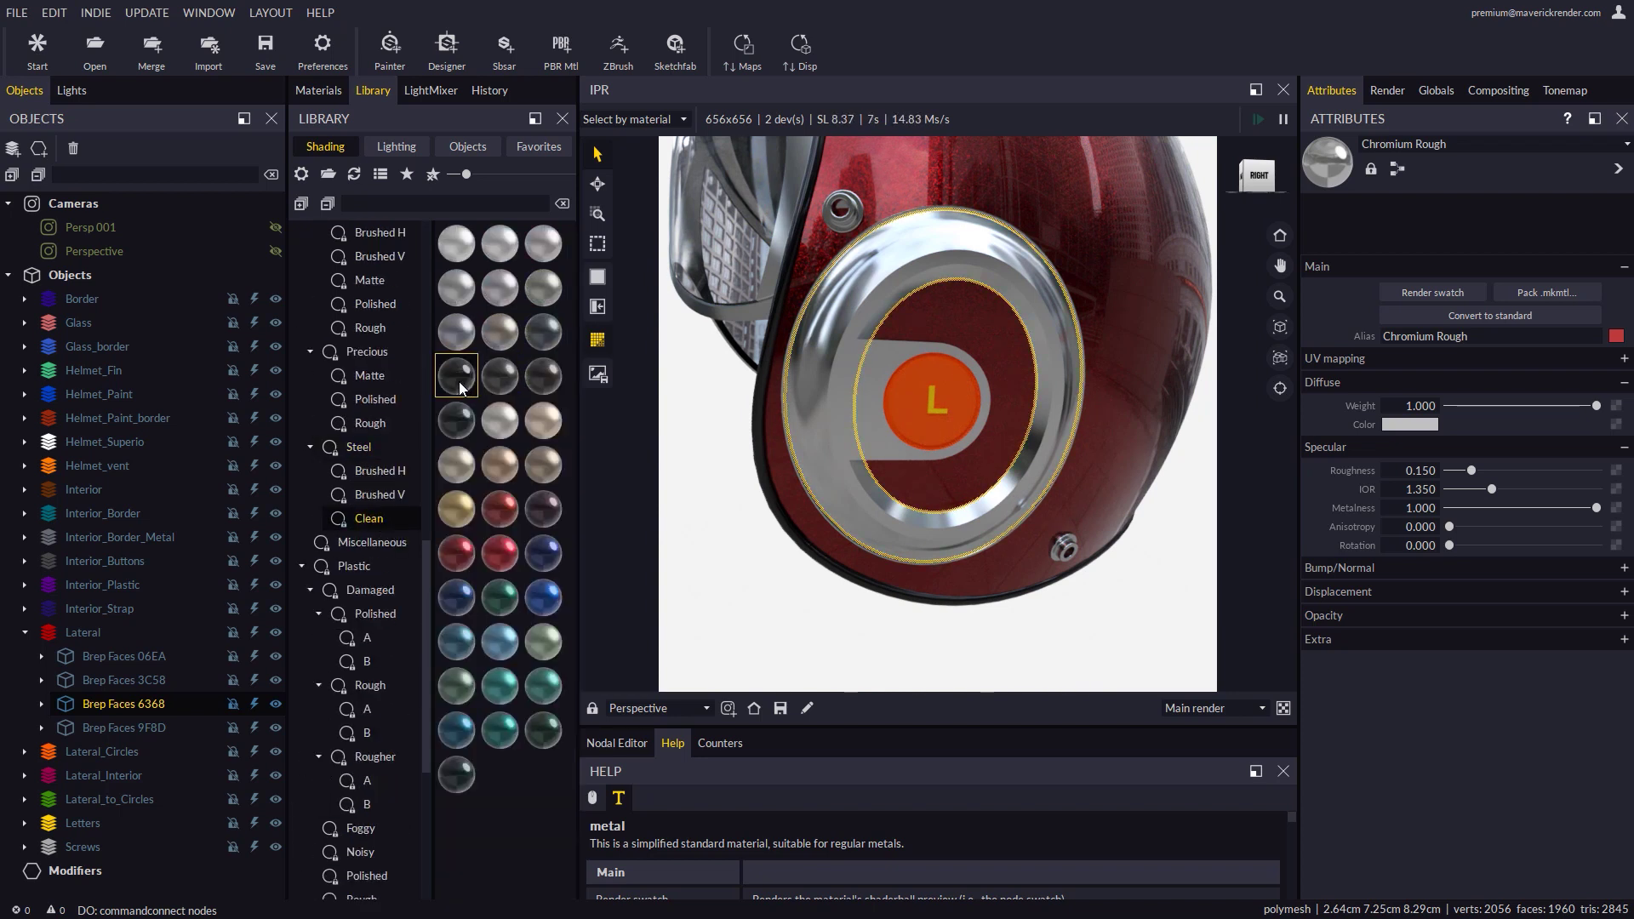
{"action": "left_click_drag", "start_coordinate": [457, 376], "coordinate": [121, 753]}
{"action": "left_click_drag", "start_coordinate": [440, 308], "coordinate": [90, 826]}
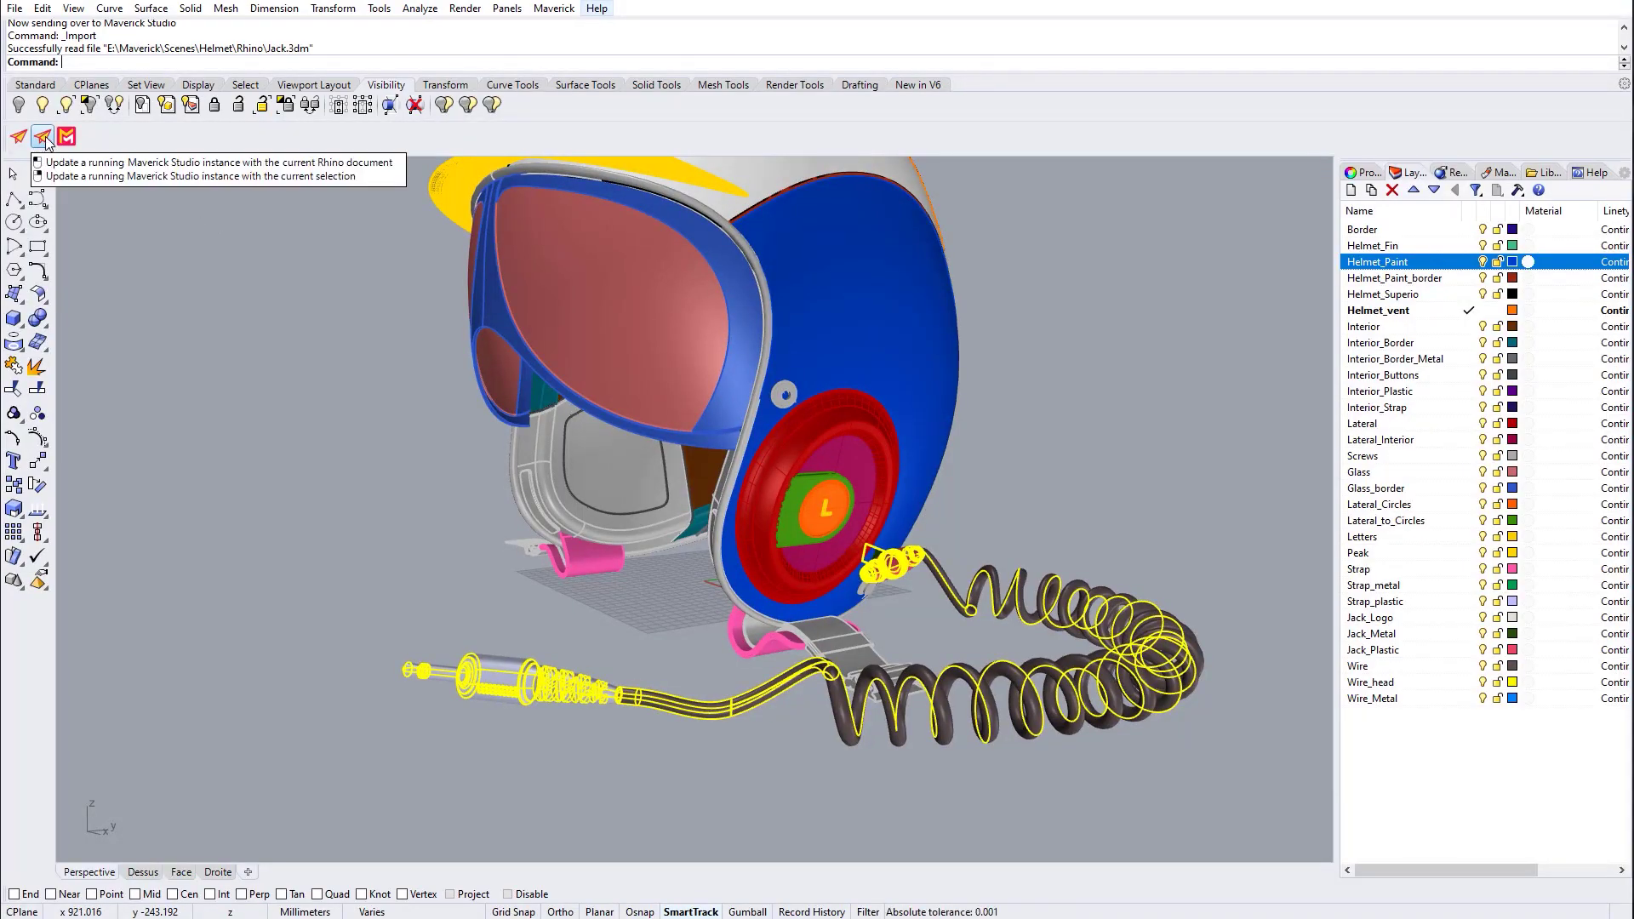
Switch to Rhino and send the imported jack and coiled wire to the running Maverick Studio scene
{"action": "left_click", "coordinate": [44, 138]}
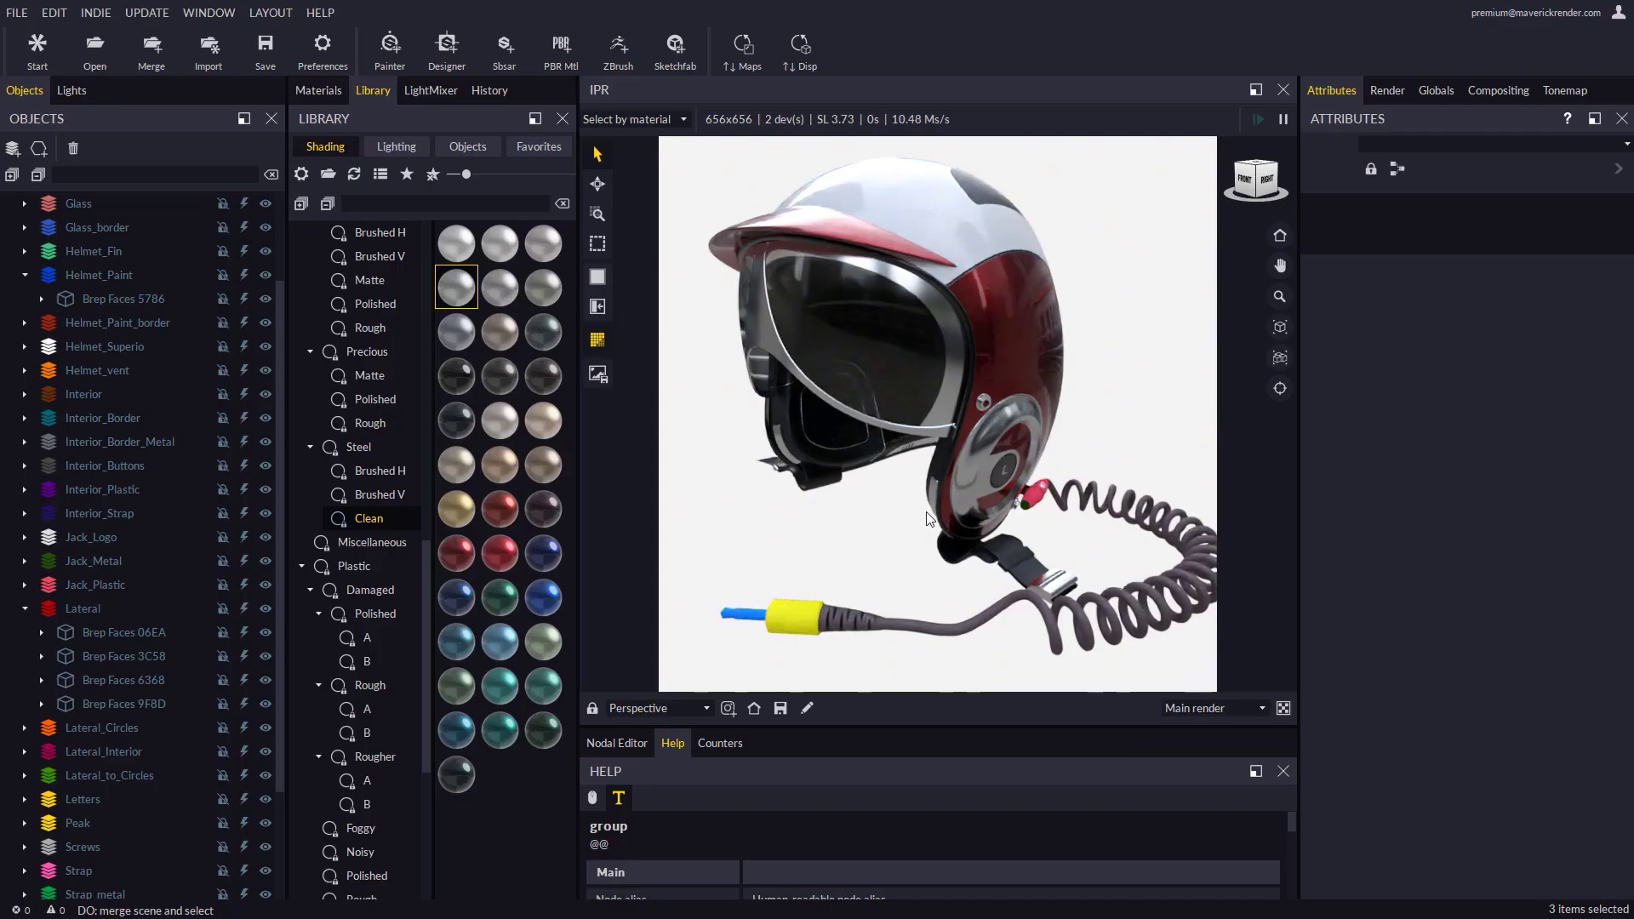
{"action": "left_click_drag", "start_coordinate": [928, 518], "coordinate": [841, 517]}
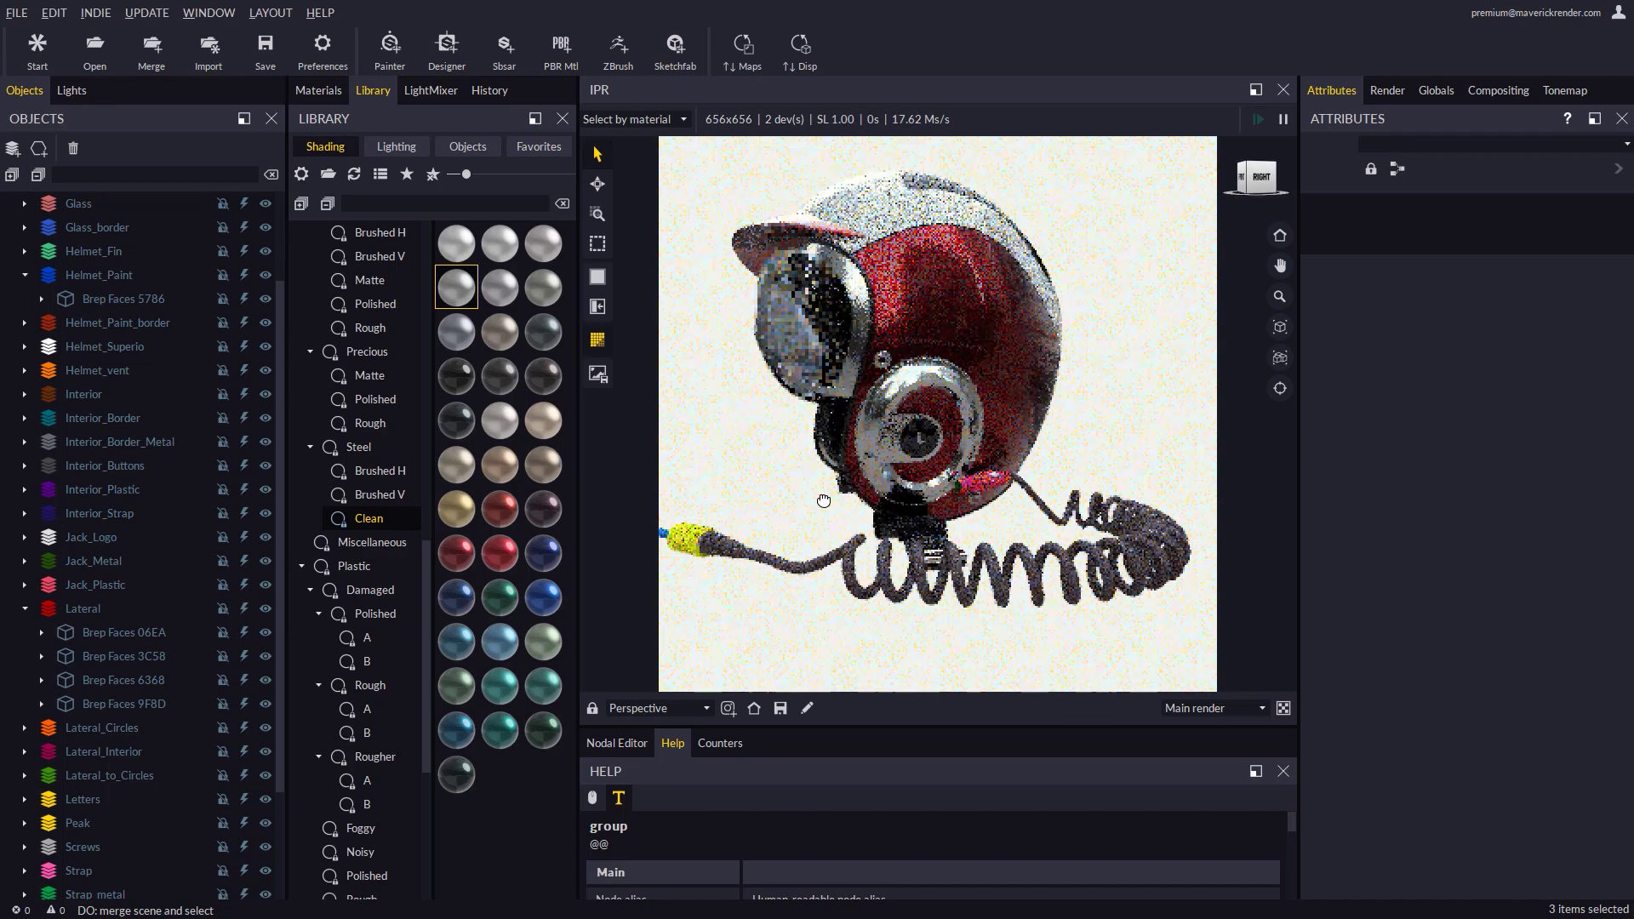
{"action": "left_click_drag", "start_coordinate": [986, 577], "coordinate": [1047, 571]}
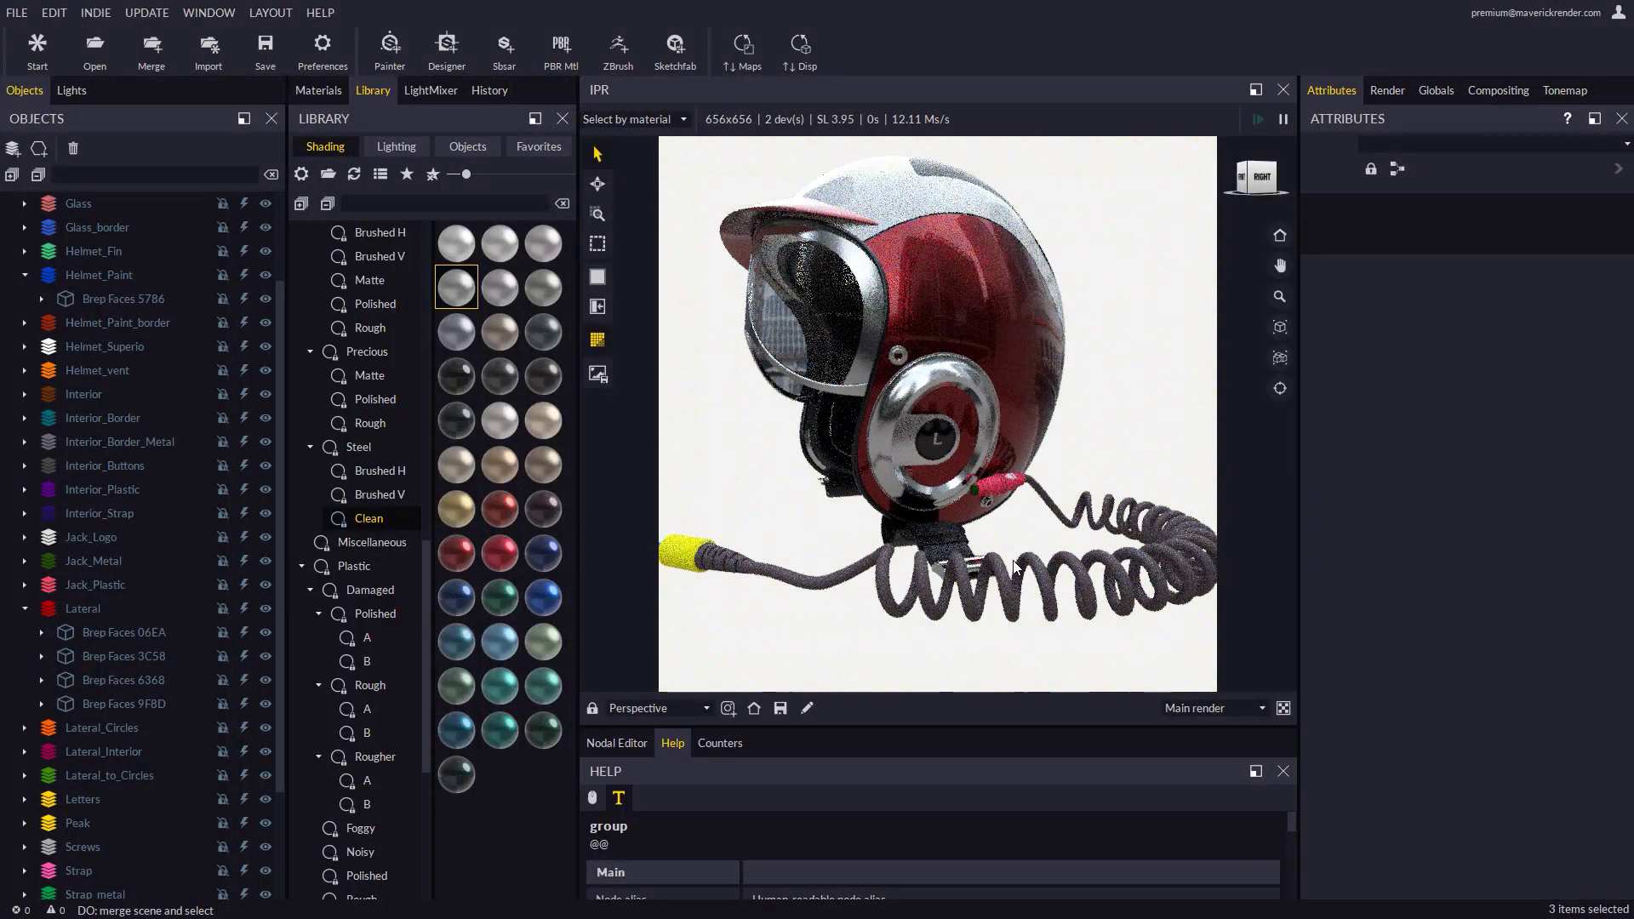
Apply a black polished plastic from the library to the jack cable
{"action": "left_click", "coordinate": [367, 874]}
{"action": "left_click_drag", "start_coordinate": [456, 251], "coordinate": [760, 575]}
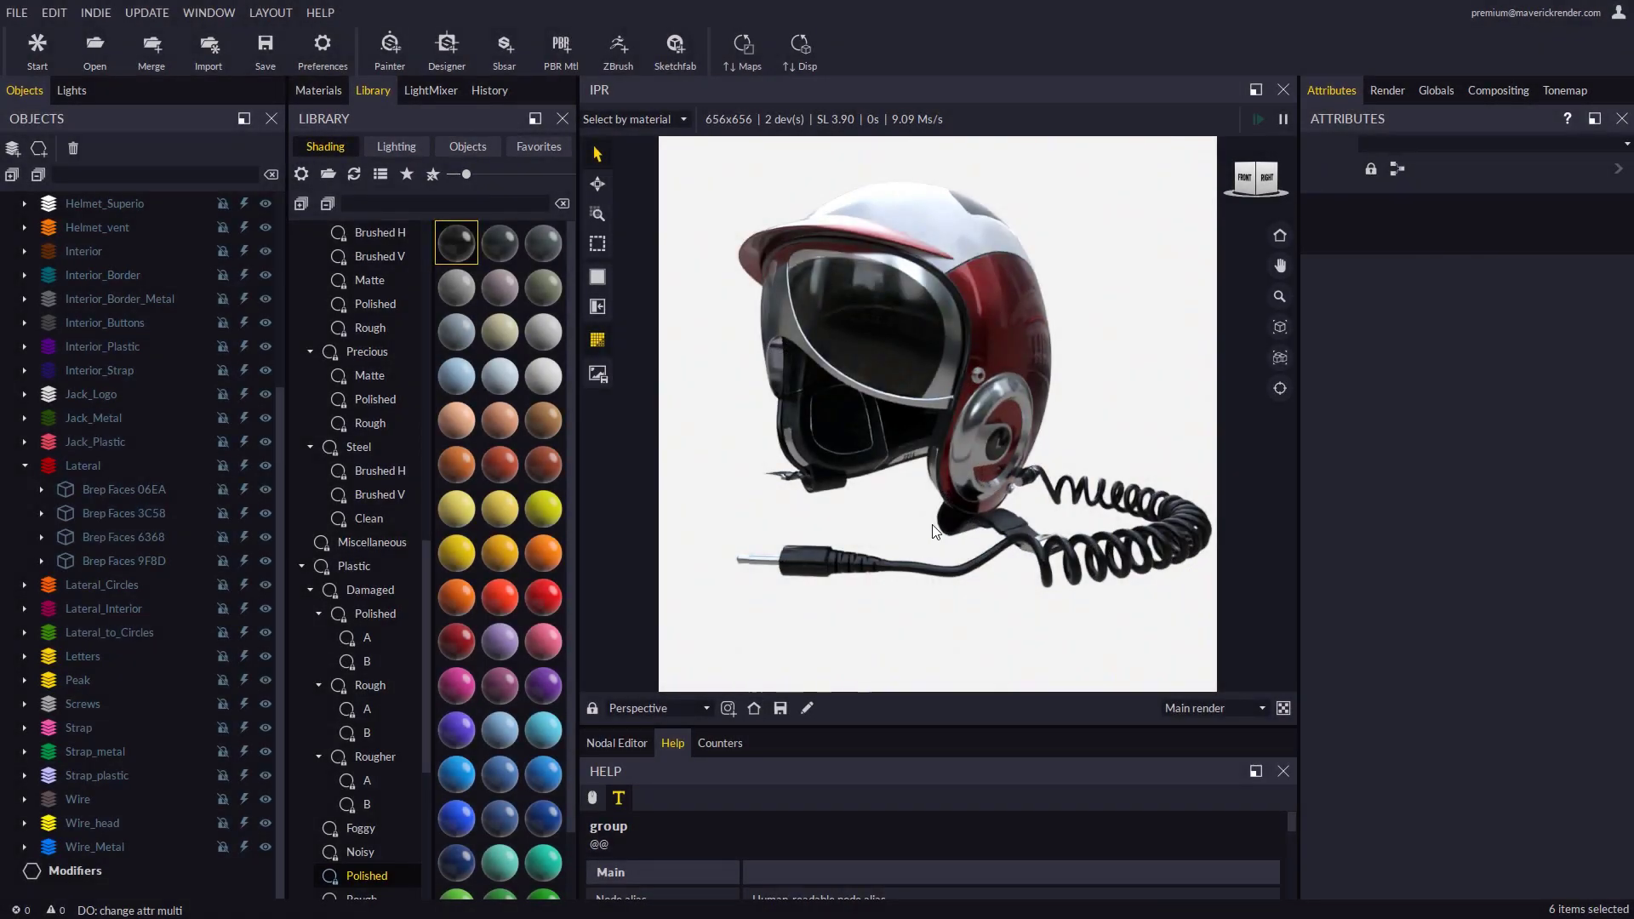
{"action": "left_click_drag", "start_coordinate": [875, 523], "coordinate": [387, 488]}
{"action": "left_click_drag", "start_coordinate": [926, 420], "coordinate": [915, 438]}
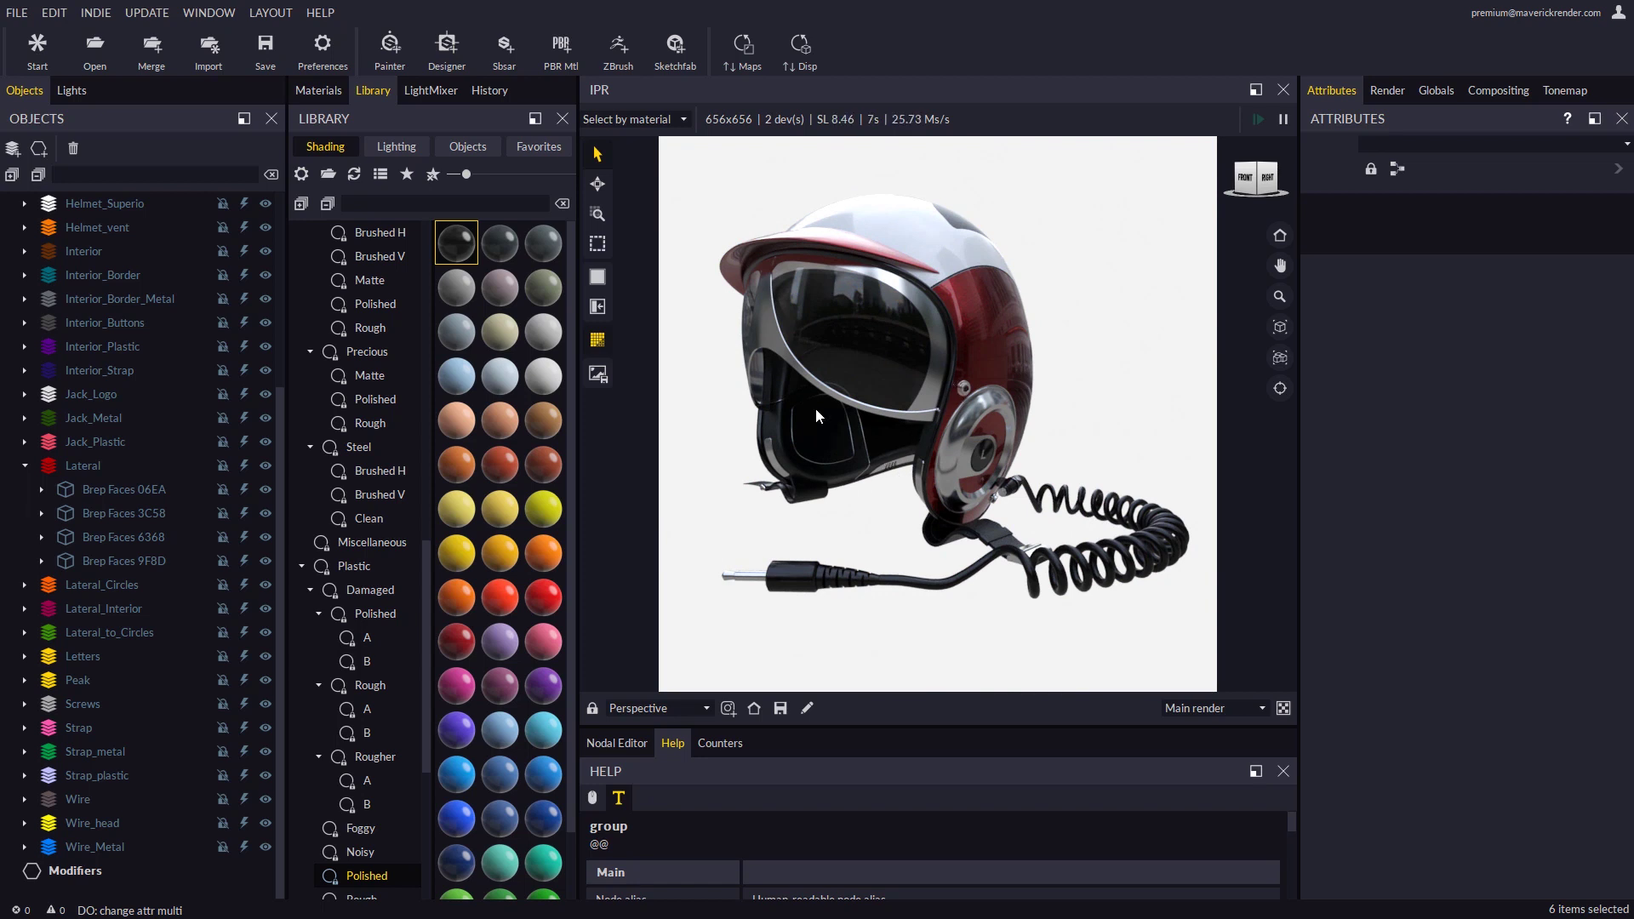
Browse the IBL and Studio categories of the general lighting ambiences in the library
{"action": "left_click", "coordinate": [392, 146]}
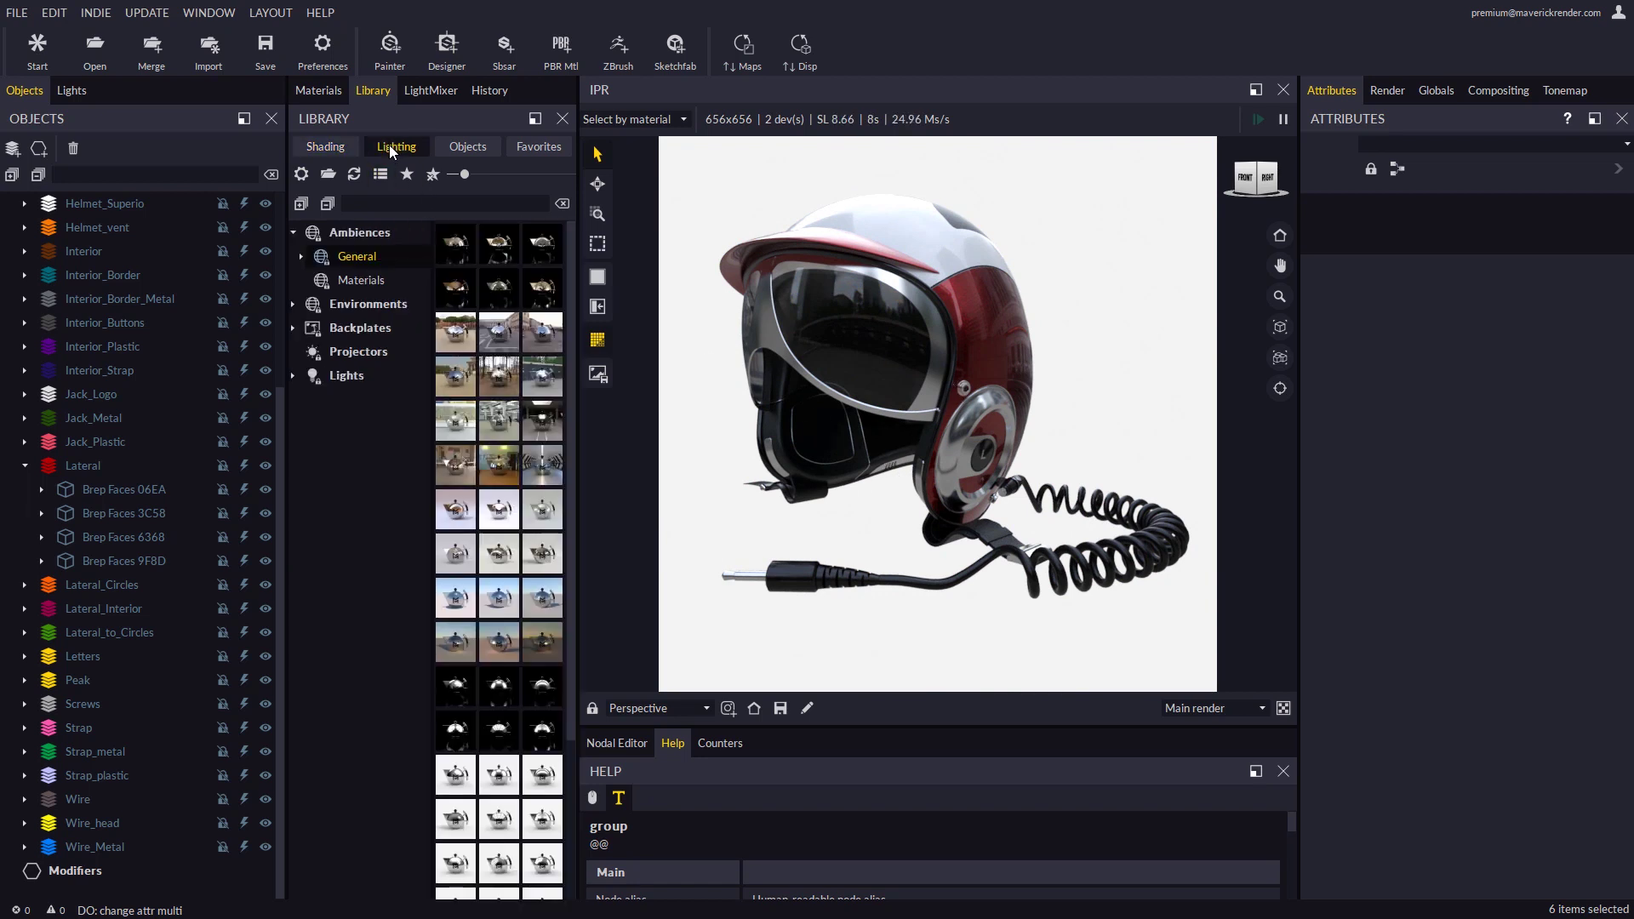
{"action": "left_click", "coordinate": [301, 256]}
{"action": "left_click", "coordinate": [370, 308]}
{"action": "left_click", "coordinate": [376, 330]}
{"action": "left_click", "coordinate": [380, 351]}
{"action": "left_click", "coordinate": [380, 374]}
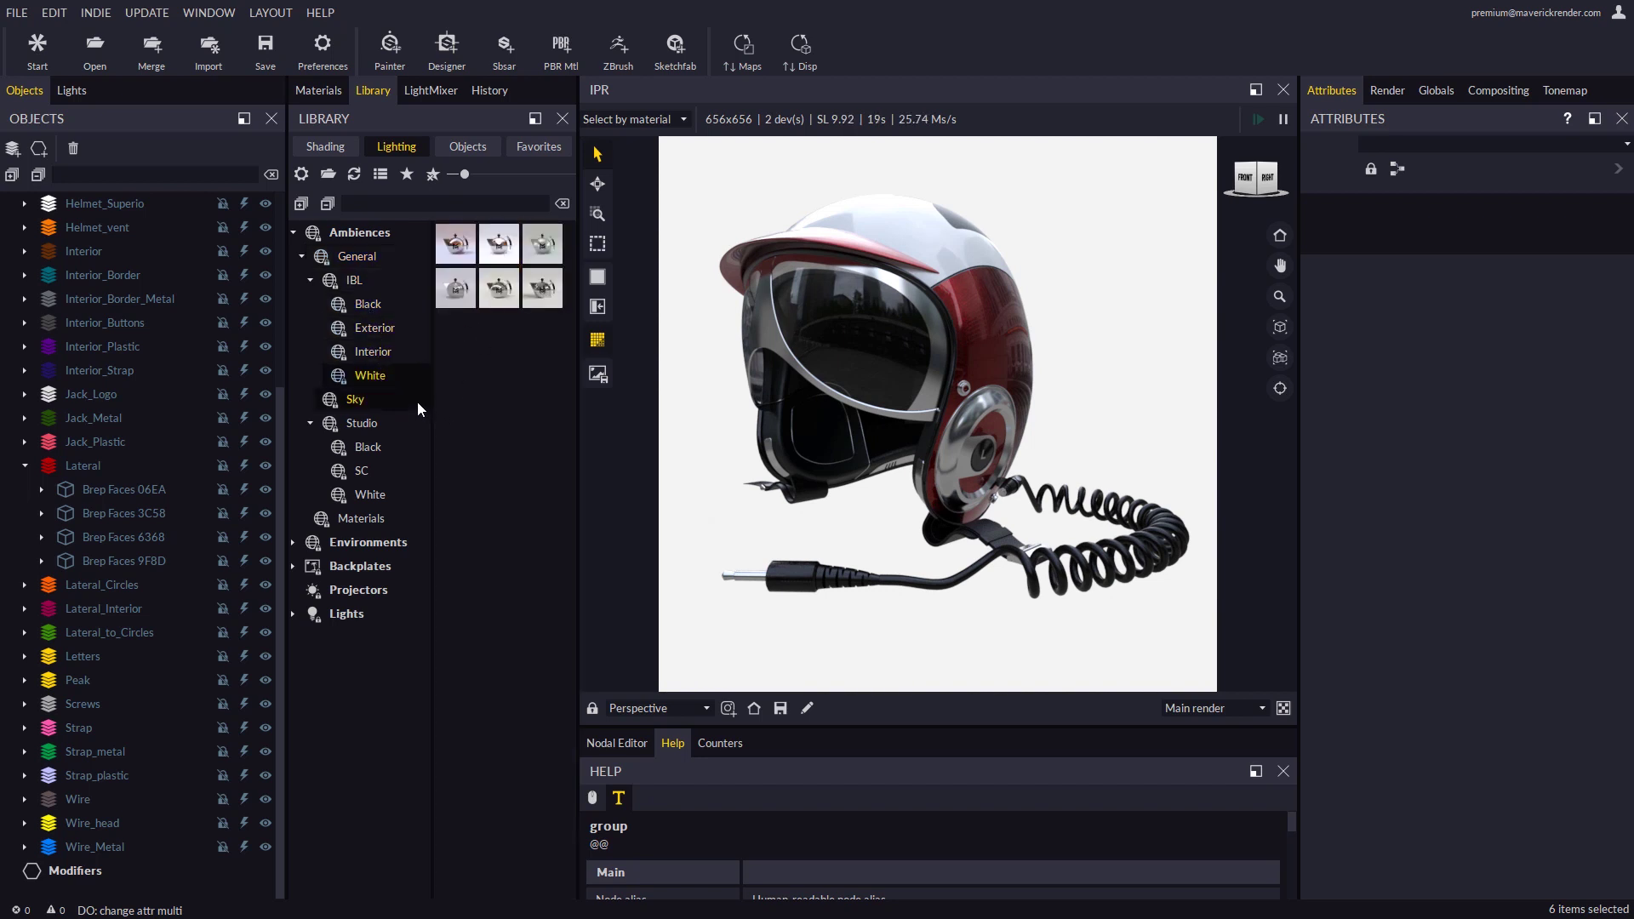
{"action": "left_click", "coordinate": [370, 450]}
{"action": "left_click", "coordinate": [361, 471]}
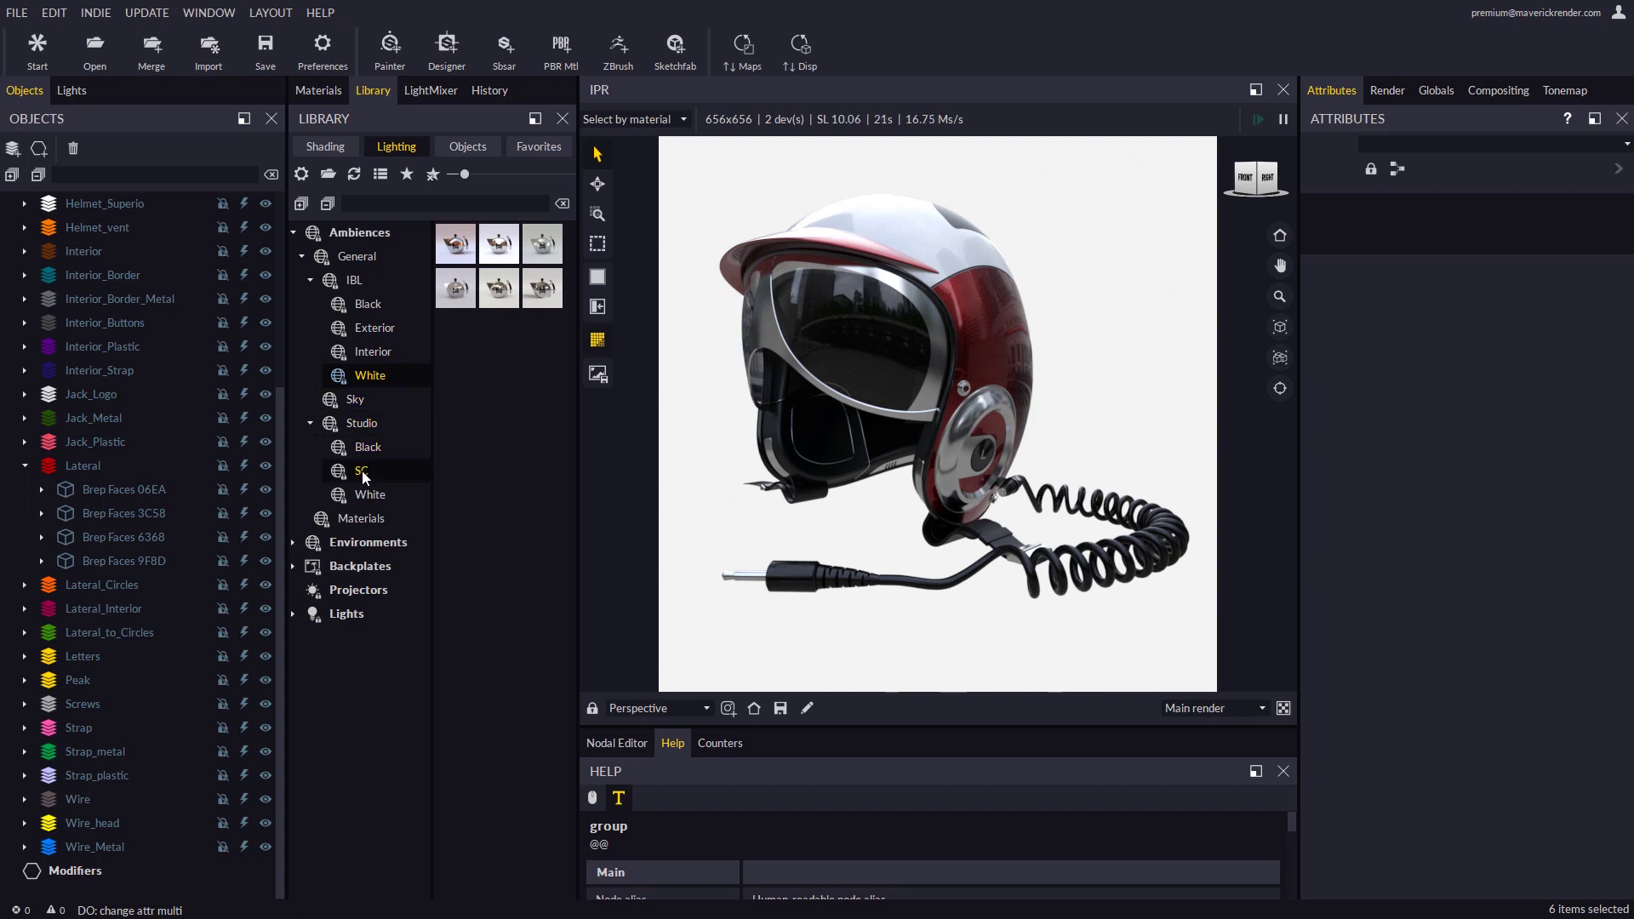
Try a Studio White ambience and a Studio SC ambience as lighting for the helmet scene
{"action": "left_click", "coordinate": [373, 495]}
{"action": "left_click_drag", "start_coordinate": [542, 288], "coordinate": [614, 373]}
{"action": "left_click_drag", "start_coordinate": [498, 332], "coordinate": [891, 483]}
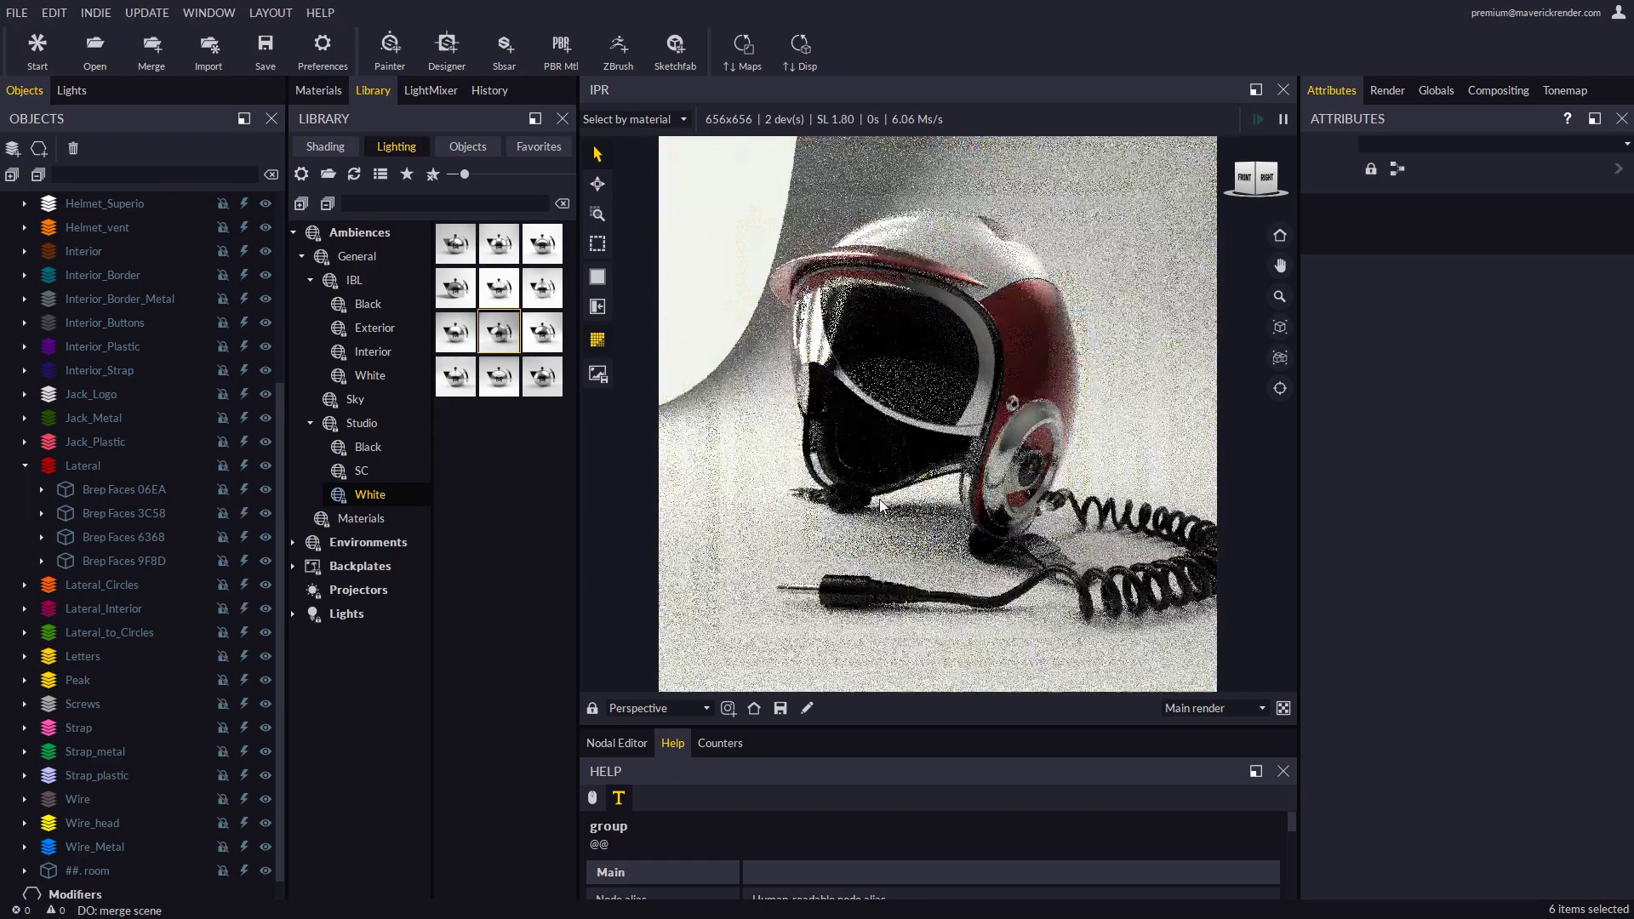
{"action": "left_click", "coordinate": [362, 471]}
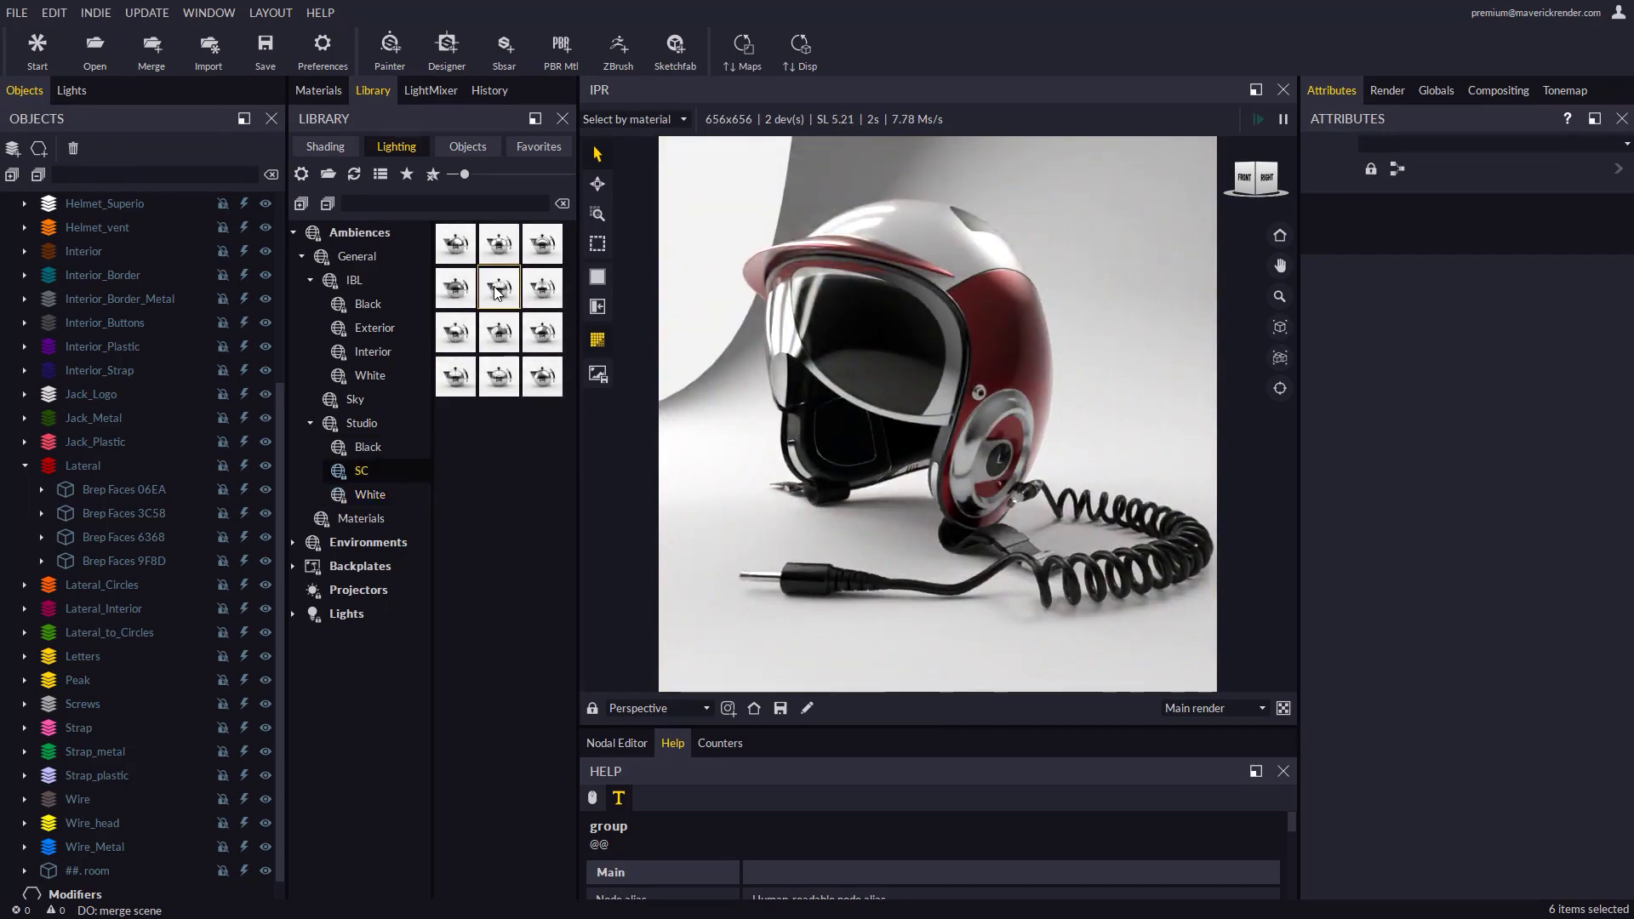
{"action": "left_click_drag", "start_coordinate": [500, 292], "coordinate": [862, 477]}
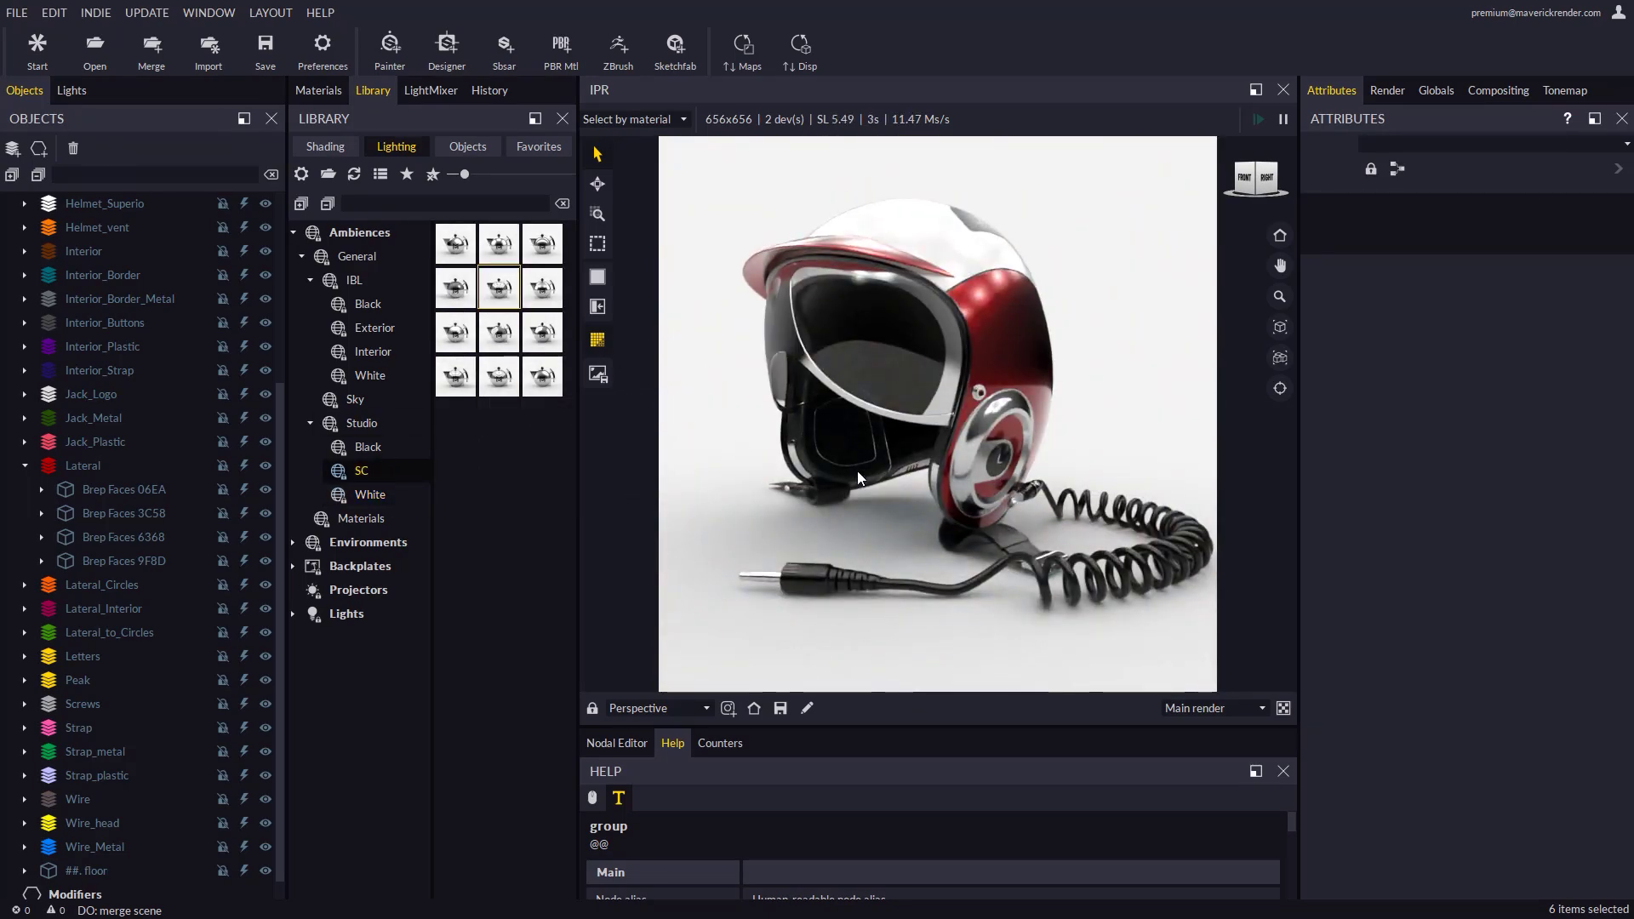
Light the helmet scene with an ambience from the IBL White category and reframe the helmet
{"action": "left_click", "coordinate": [374, 354]}
{"action": "left_click", "coordinate": [378, 376]}
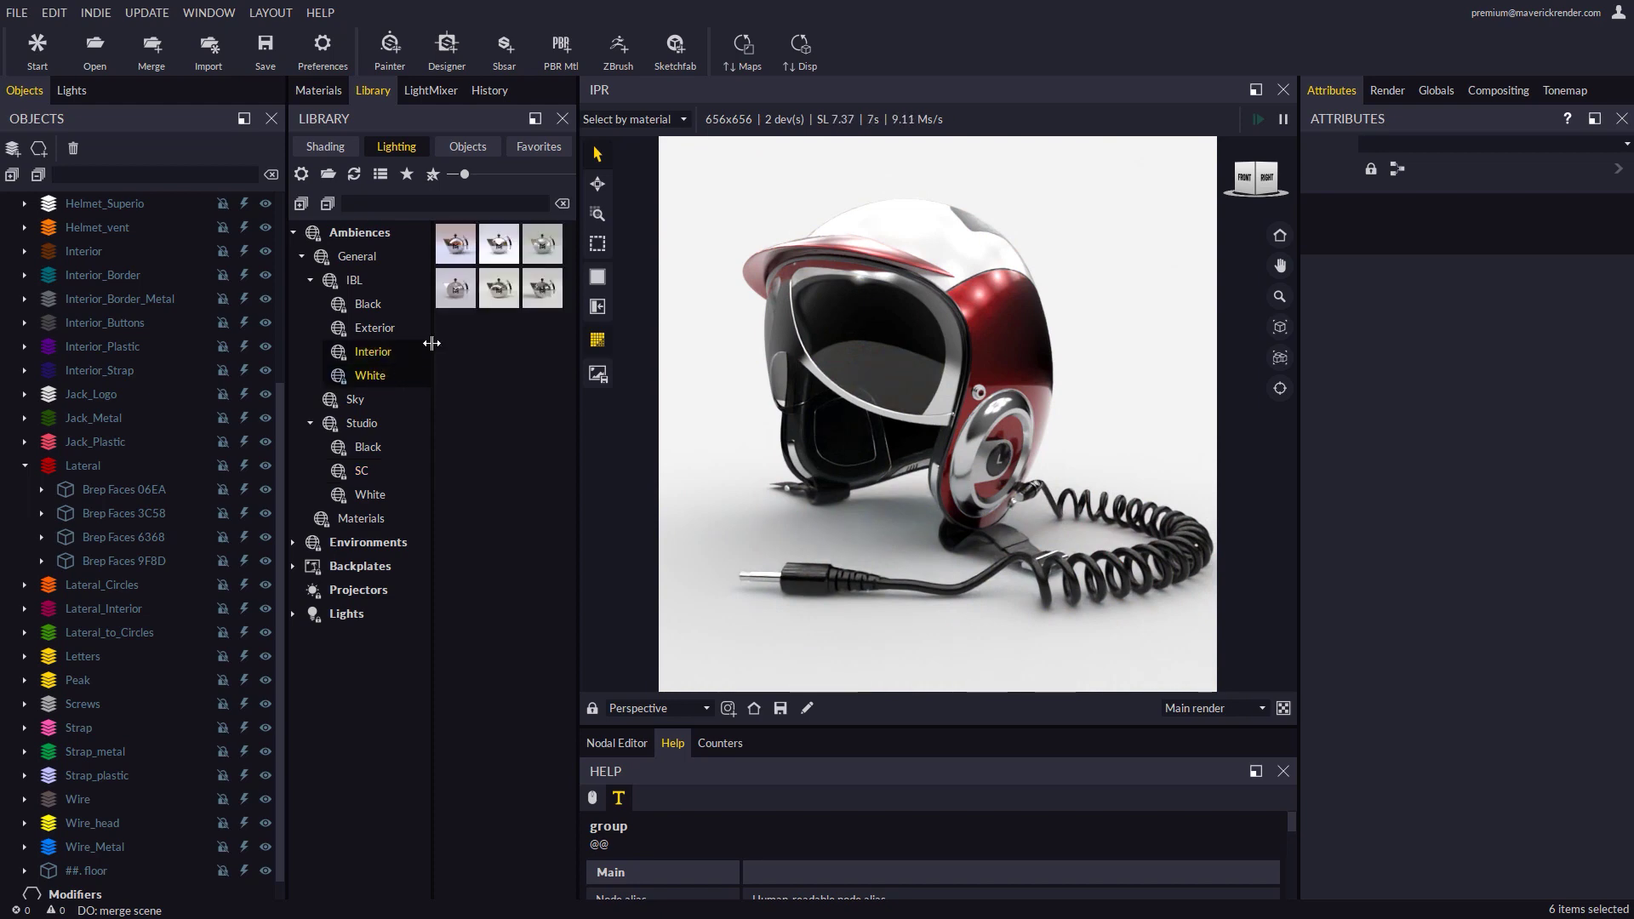
{"action": "left_click_drag", "start_coordinate": [499, 290], "coordinate": [863, 478]}
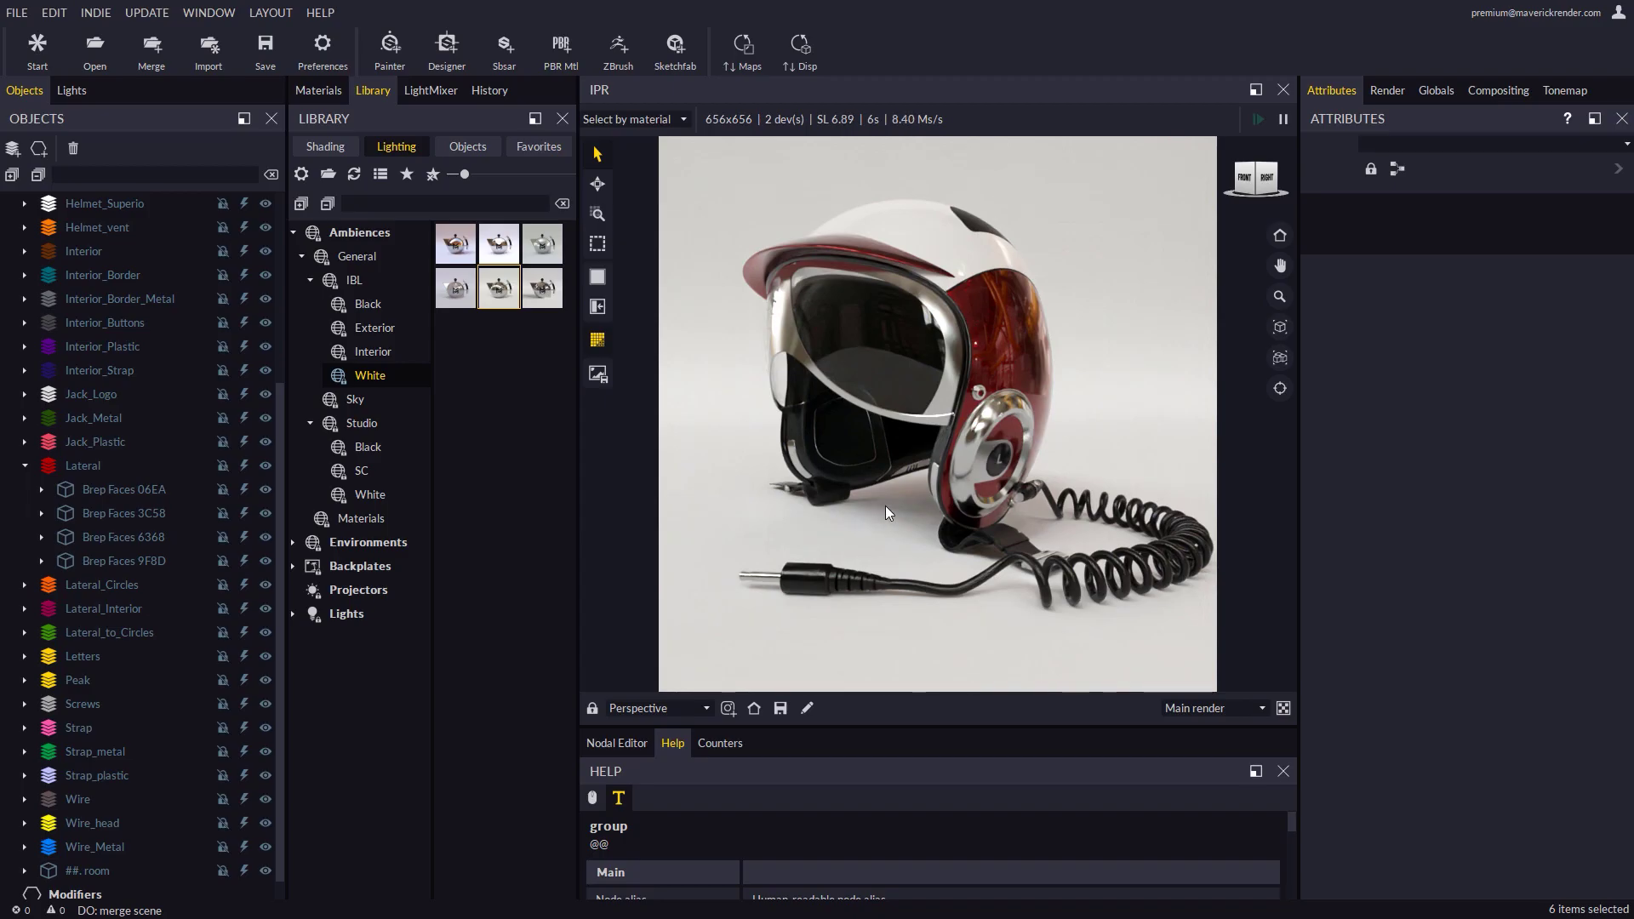
{"action": "mouse_move", "coordinate": [881, 512]}
{"action": "left_mouse_down"}
{"action": "mouse_move", "coordinate": [897, 498]}
{"action": "mouse_move", "coordinate": [874, 509]}
{"action": "left_mouse_up"}
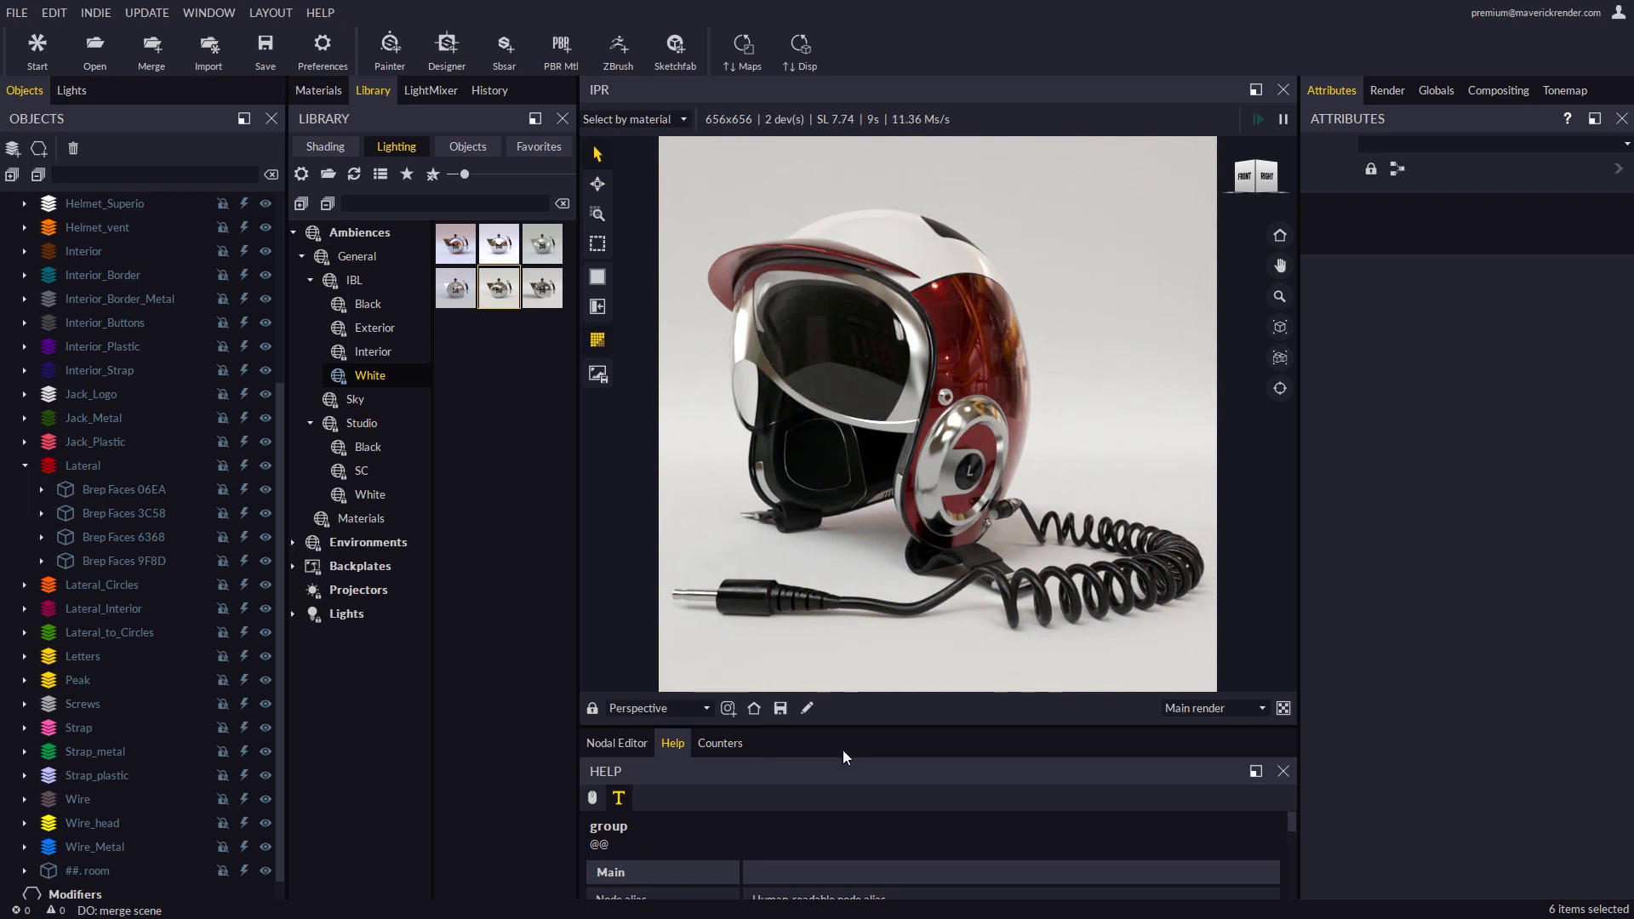
Enable the global depth of field and autofocus the camera on the helmet's lateral metal ring
{"action": "right_click", "coordinate": [900, 380]}
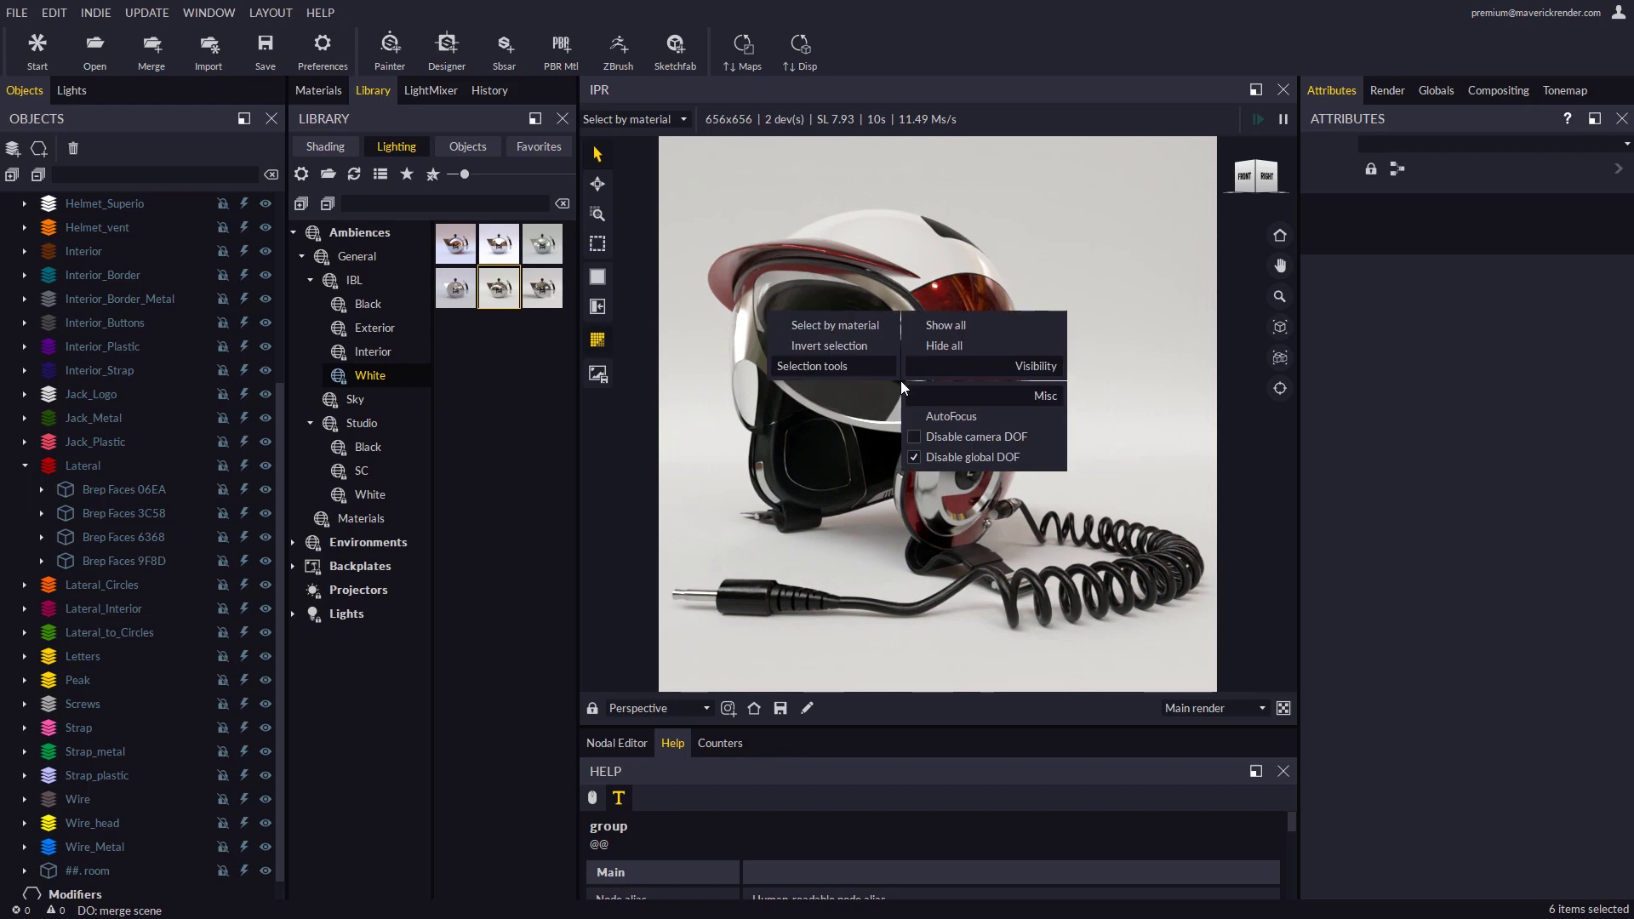
{"action": "left_click", "coordinate": [942, 460]}
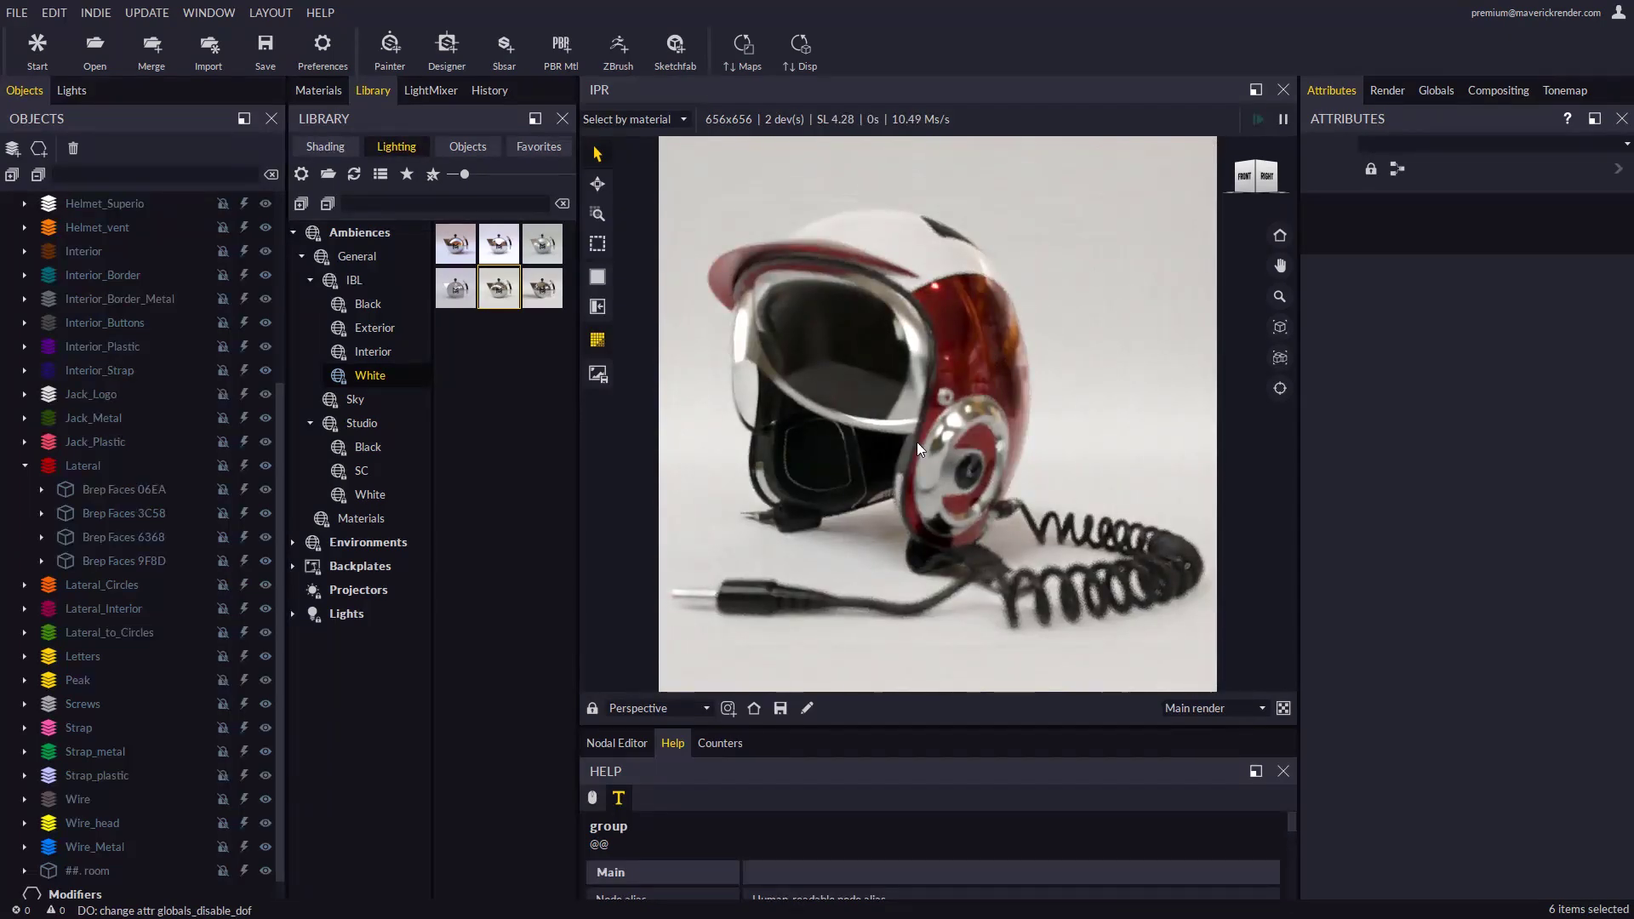
{"action": "right_click", "coordinate": [932, 442]}
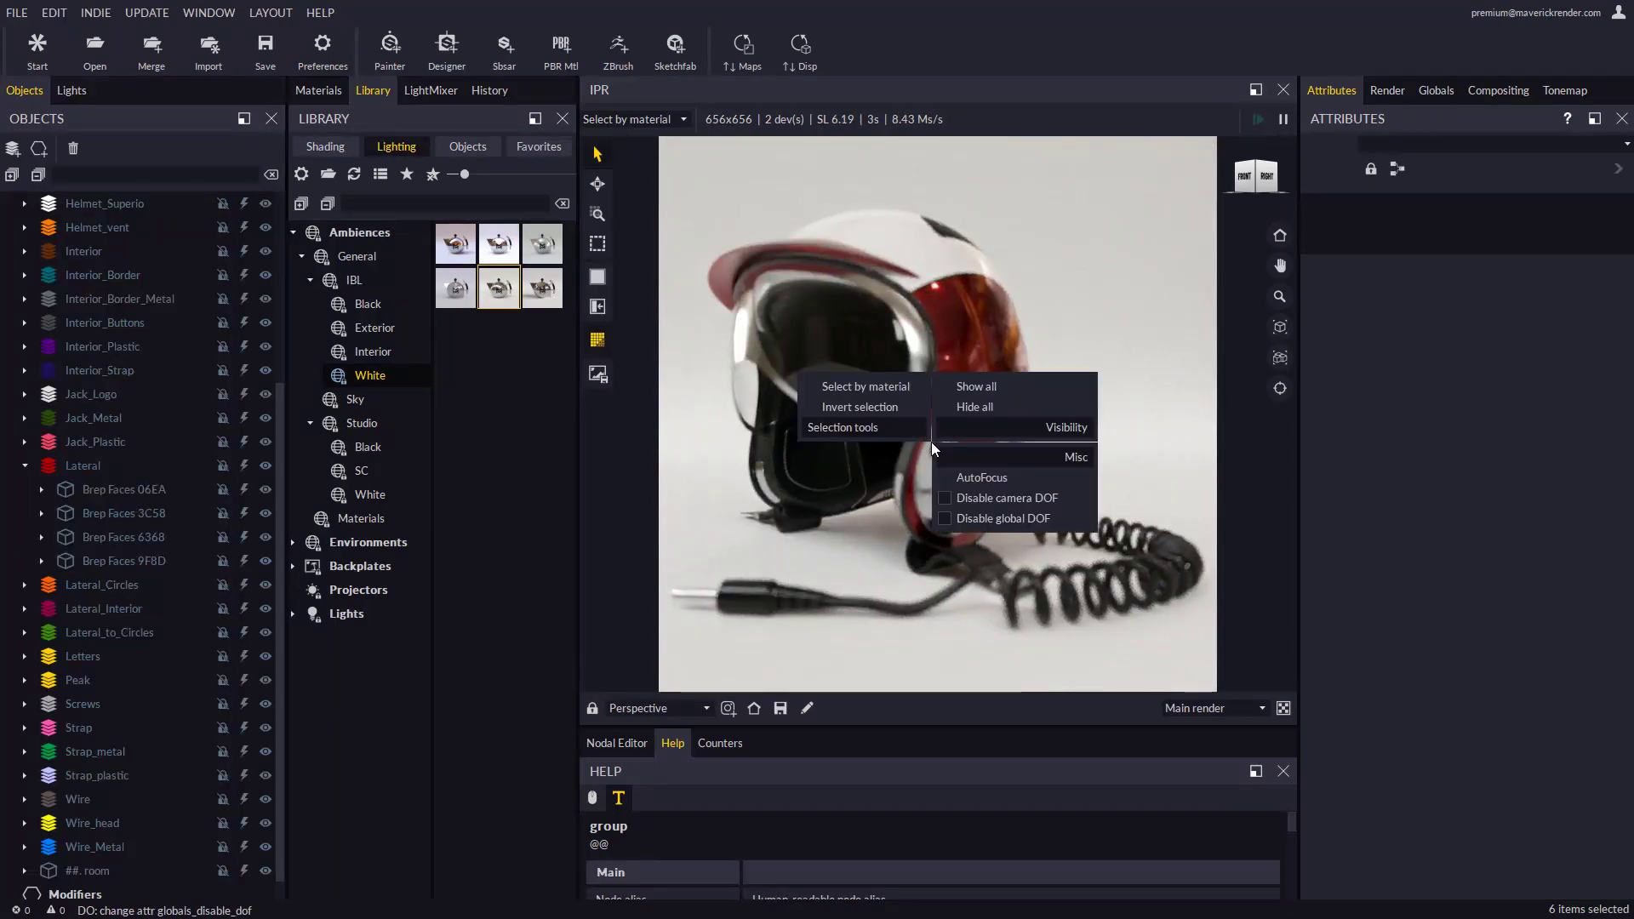
{"action": "left_click", "coordinate": [963, 478]}
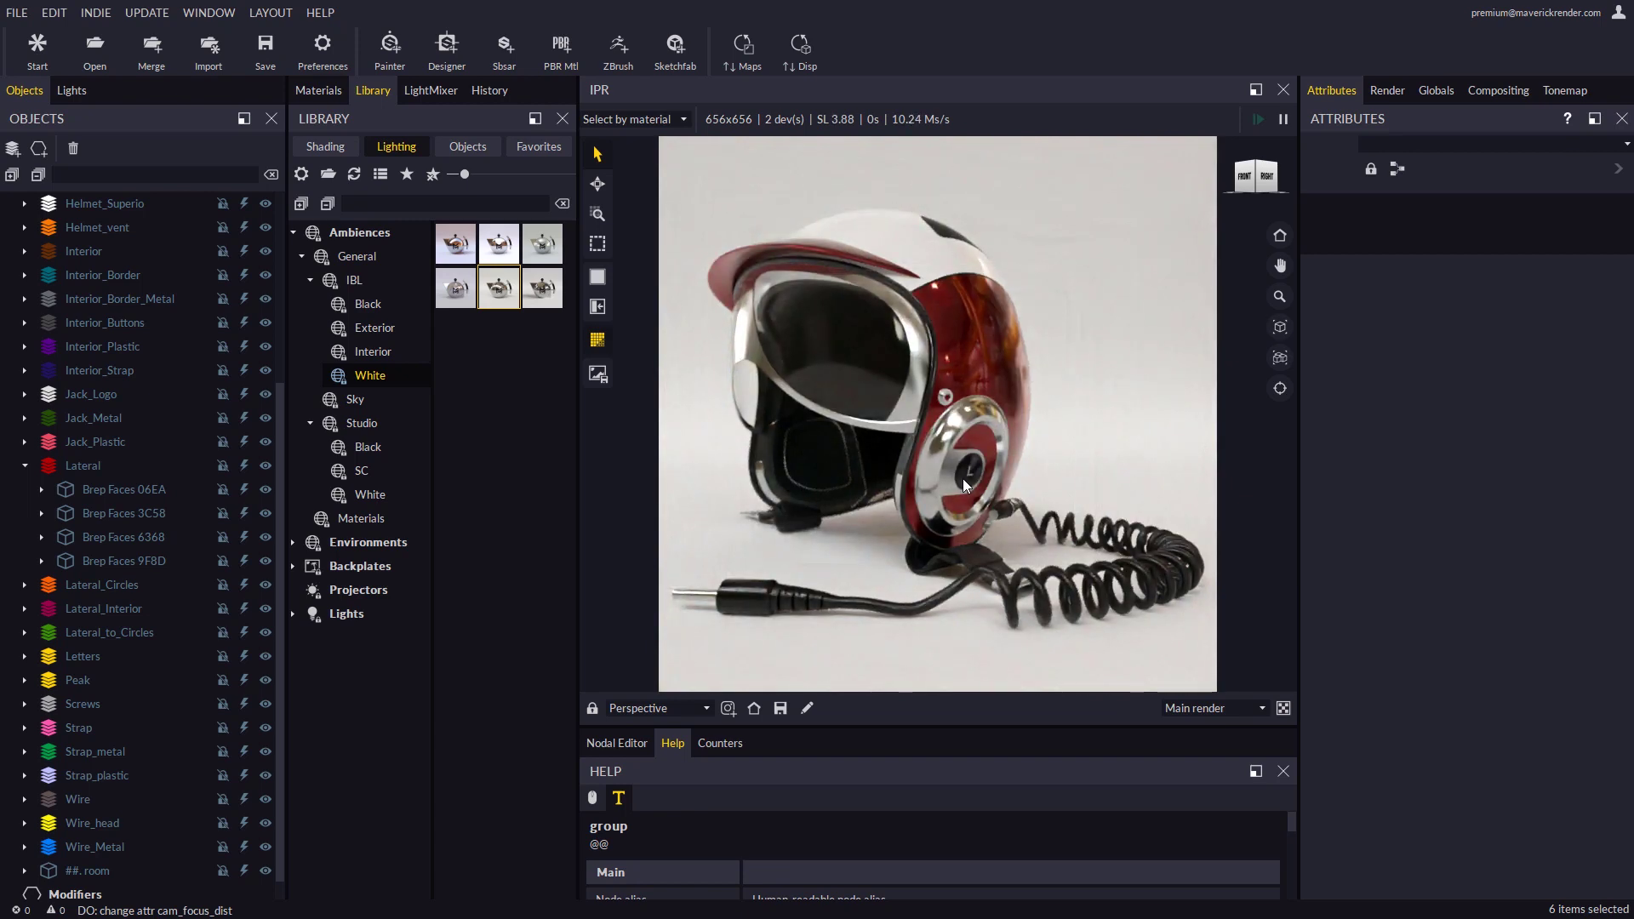
Using the focus-zone overlay as a guide, enable the Perspective camera's aperture lock and set its aperture to 3.320
{"action": "left_click", "coordinate": [1279, 390]}
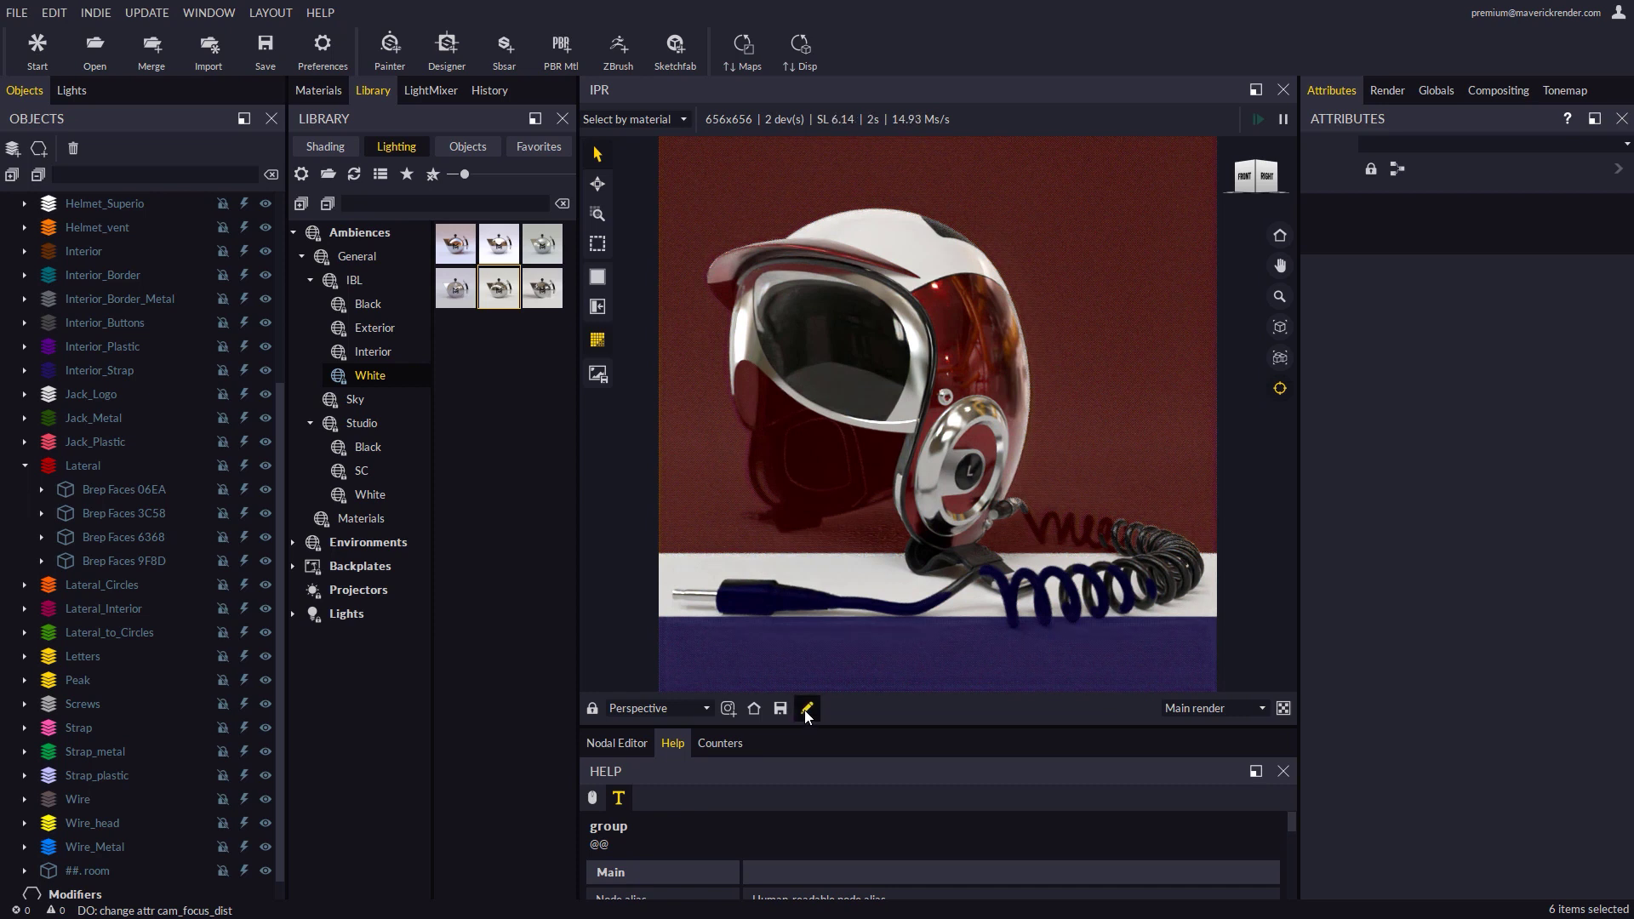
{"action": "left_click", "coordinate": [806, 710]}
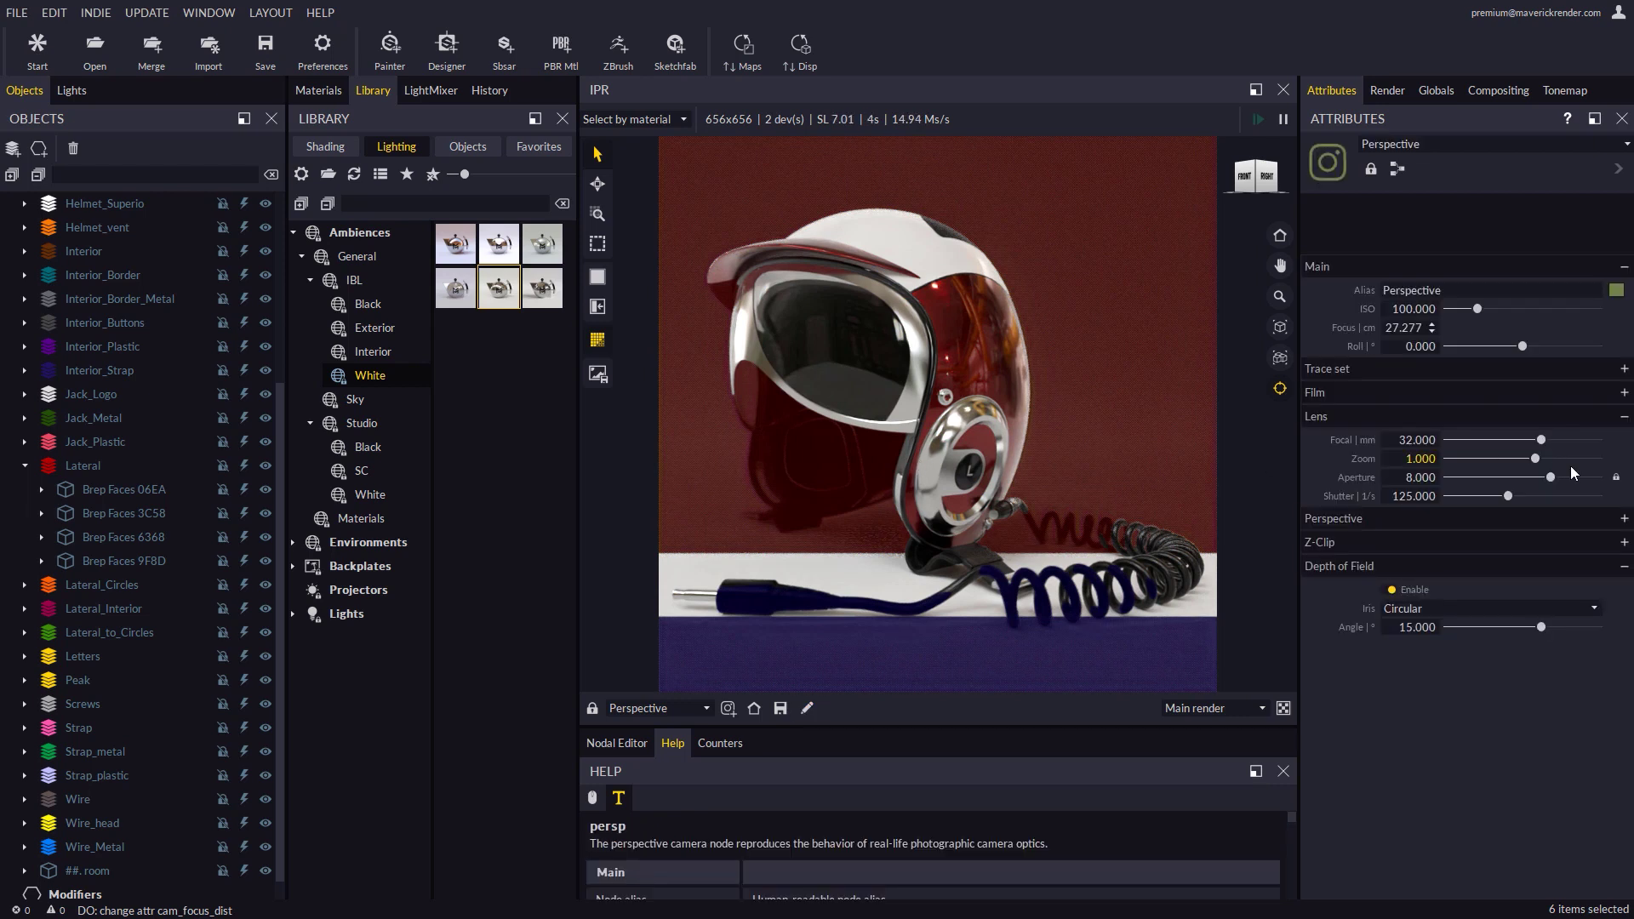
{"action": "left_click", "coordinate": [1616, 478]}
{"action": "left_click_drag", "start_coordinate": [1550, 478], "coordinate": [1540, 478]}
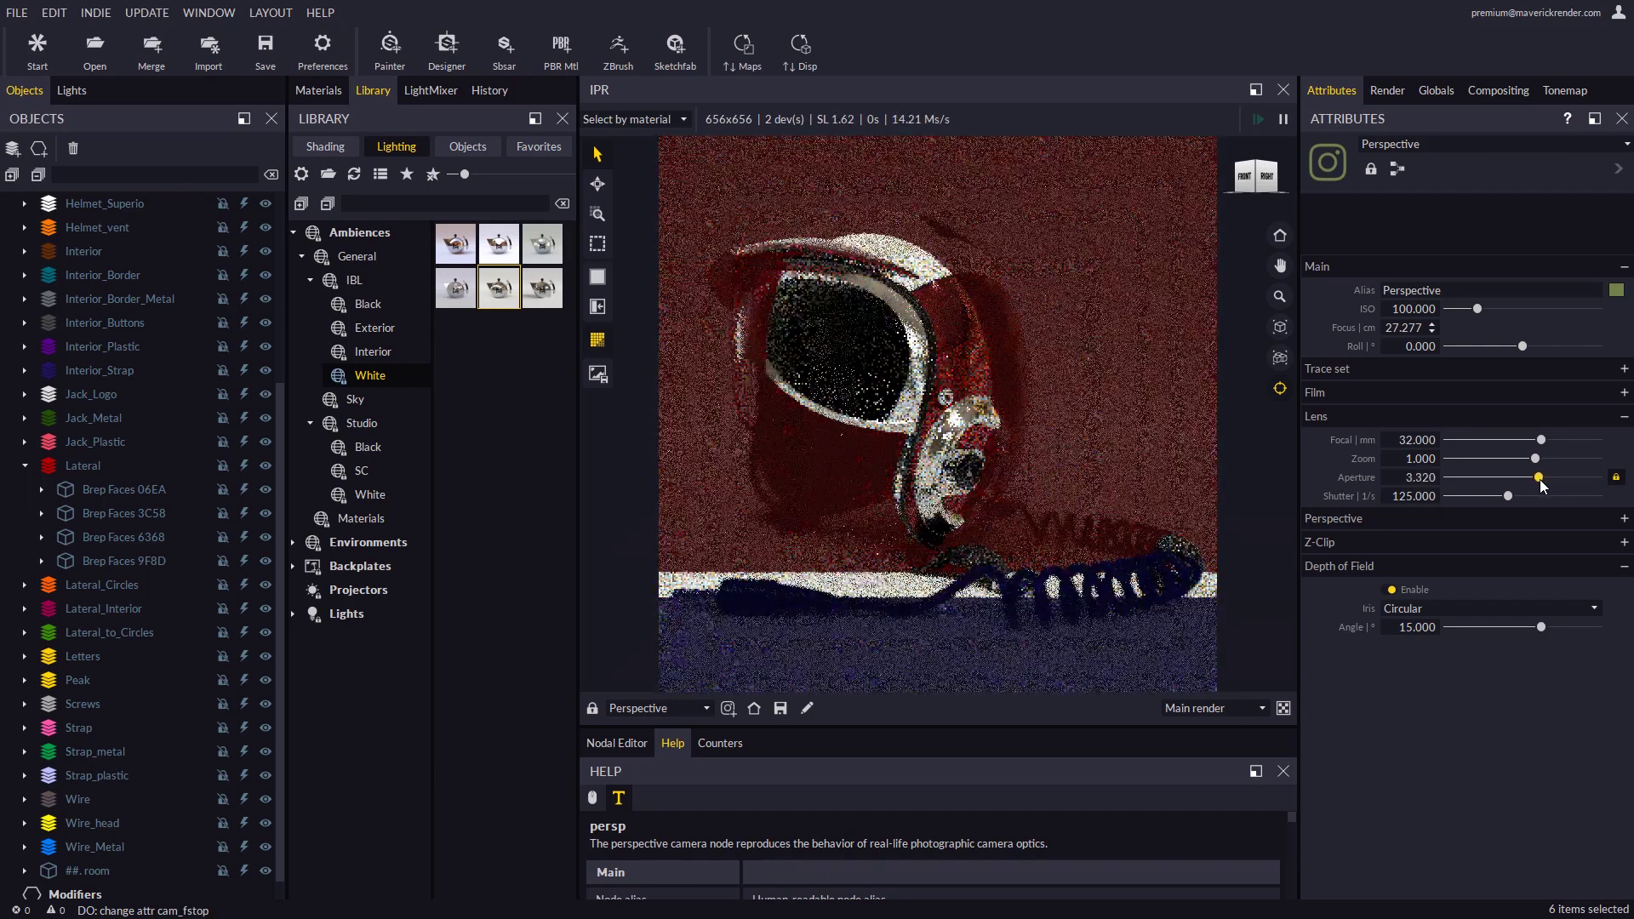
{"action": "left_click", "coordinate": [1280, 391]}
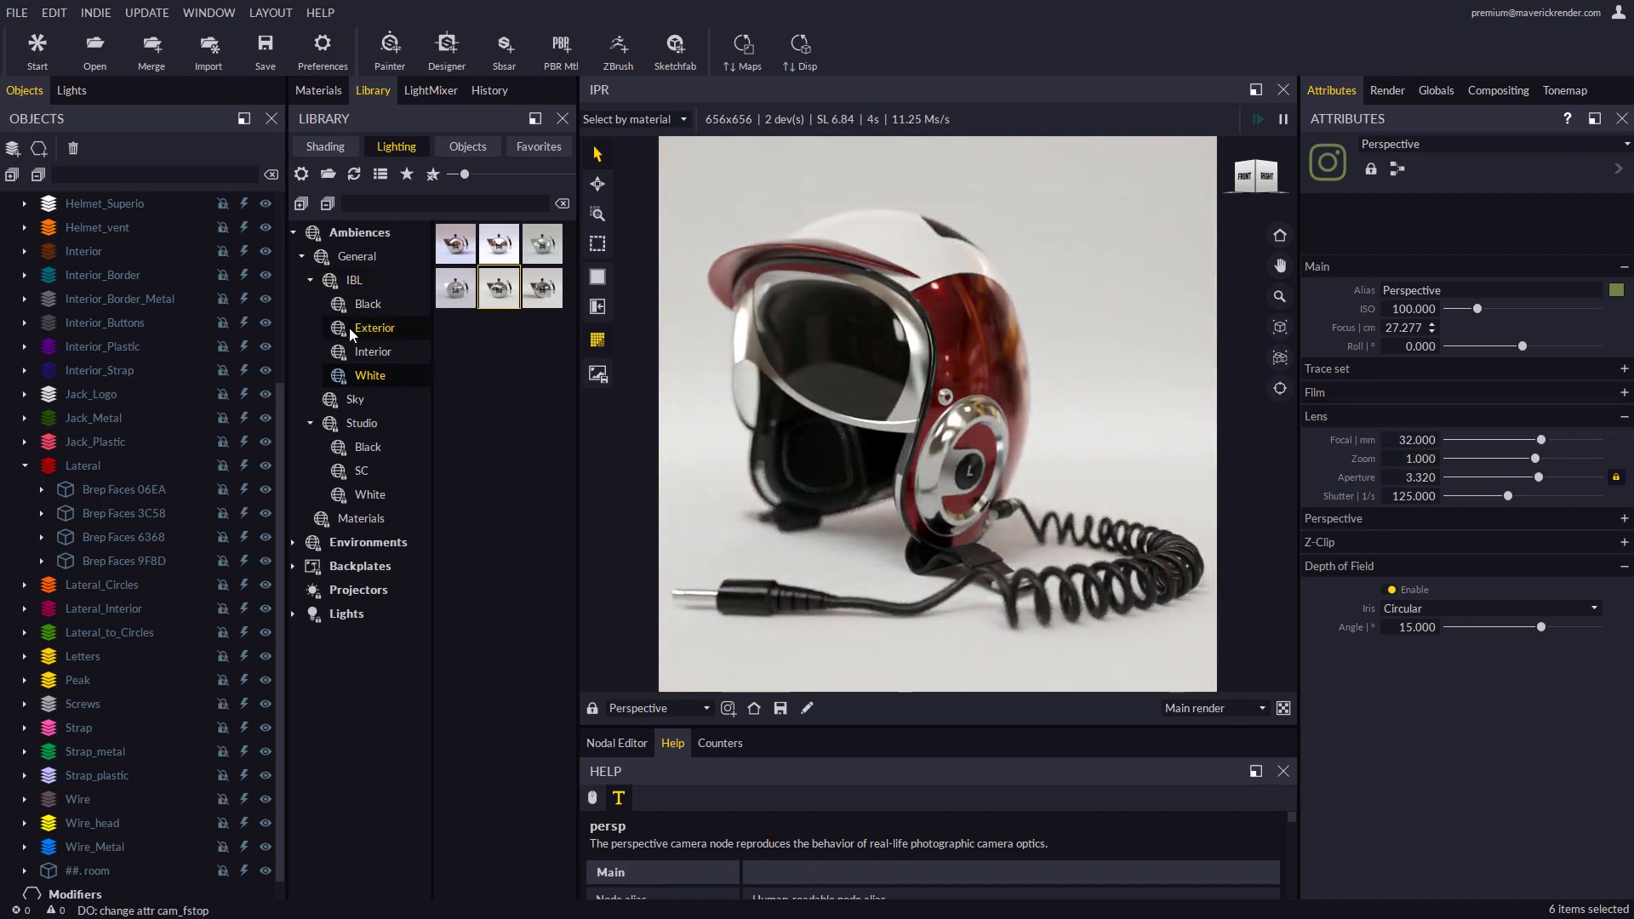
Place a Circular AB light reflecting on the helmet's red side and a Box AG light reflecting on the visor glass
{"action": "left_click", "coordinate": [344, 615]}
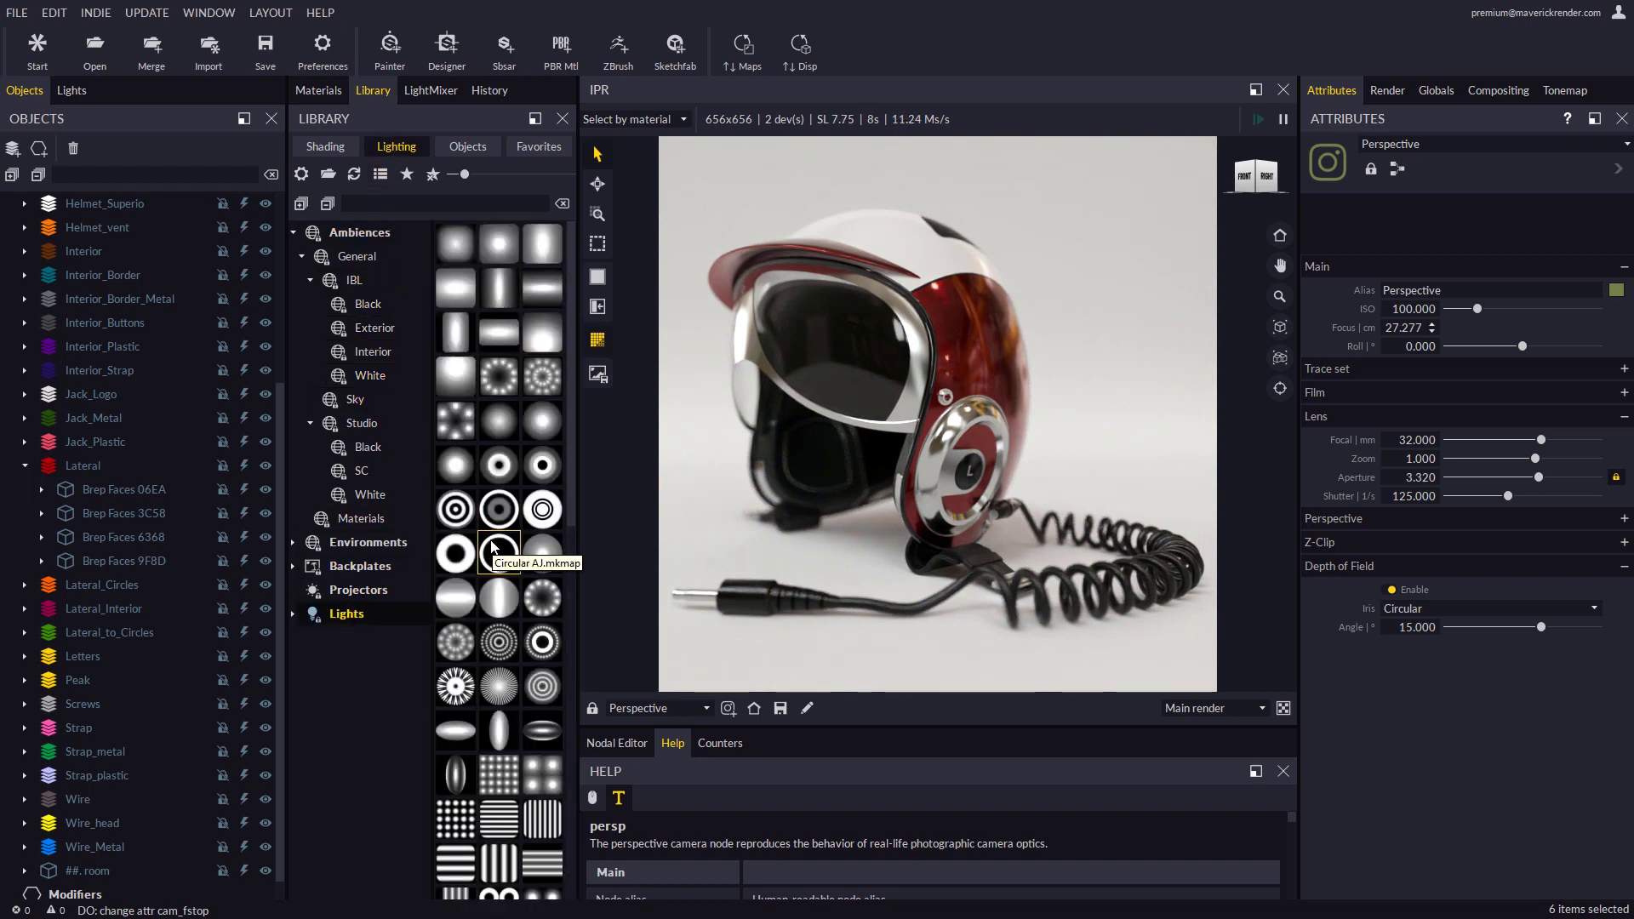
{"action": "left_click_drag", "start_coordinate": [545, 421], "coordinate": [966, 337]}
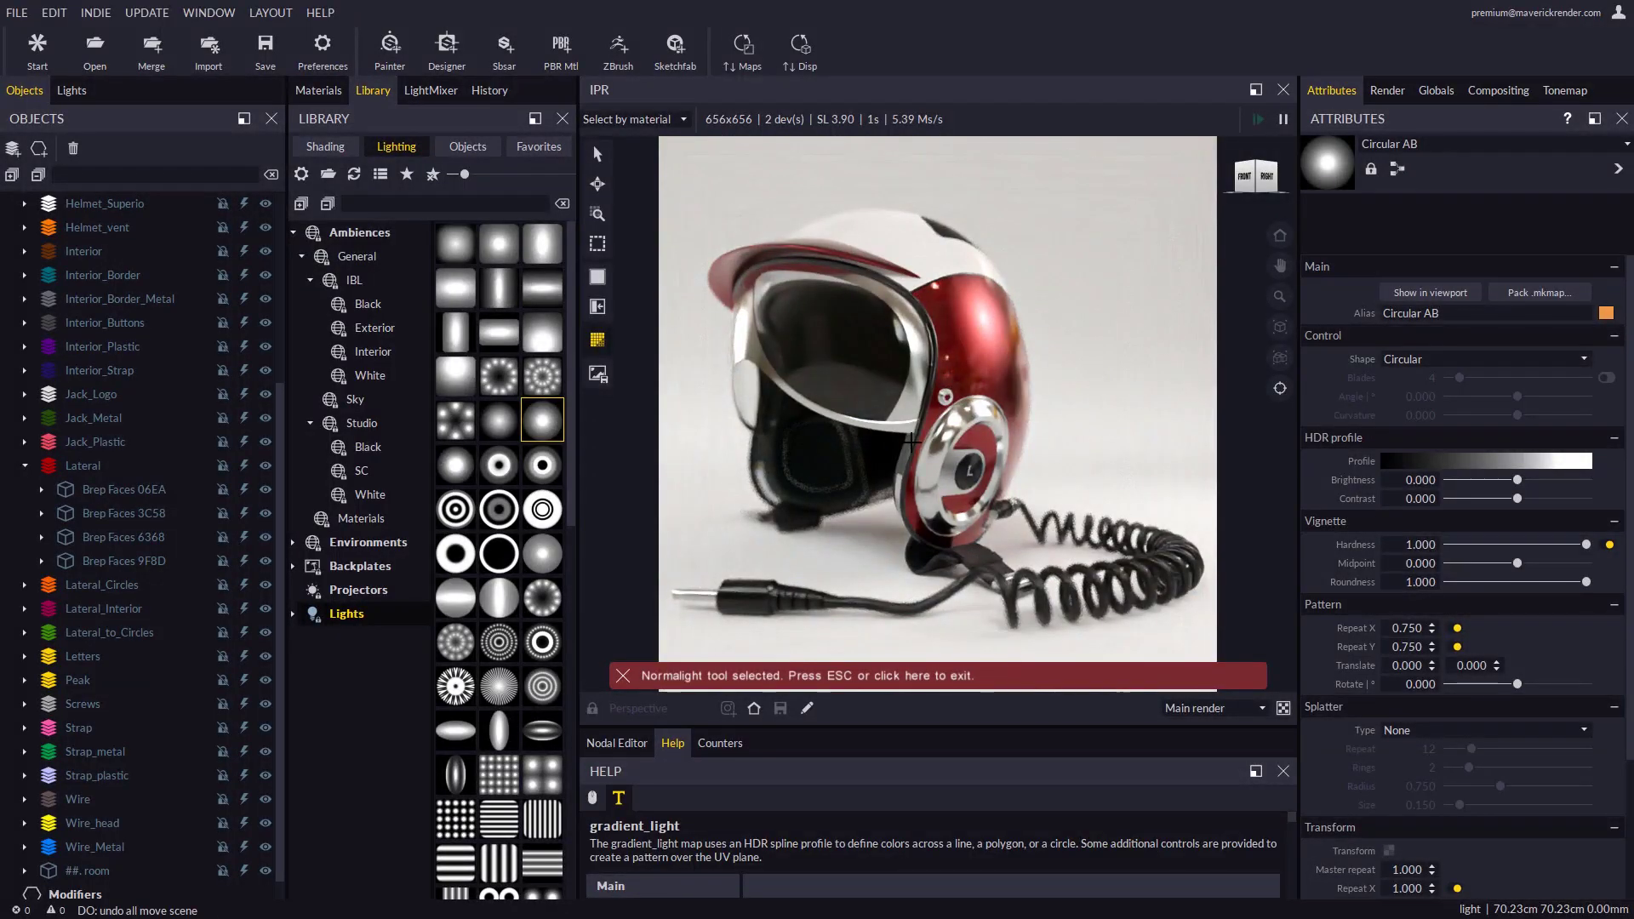
{"action": "left_click_drag", "start_coordinate": [455, 331], "coordinate": [810, 310]}
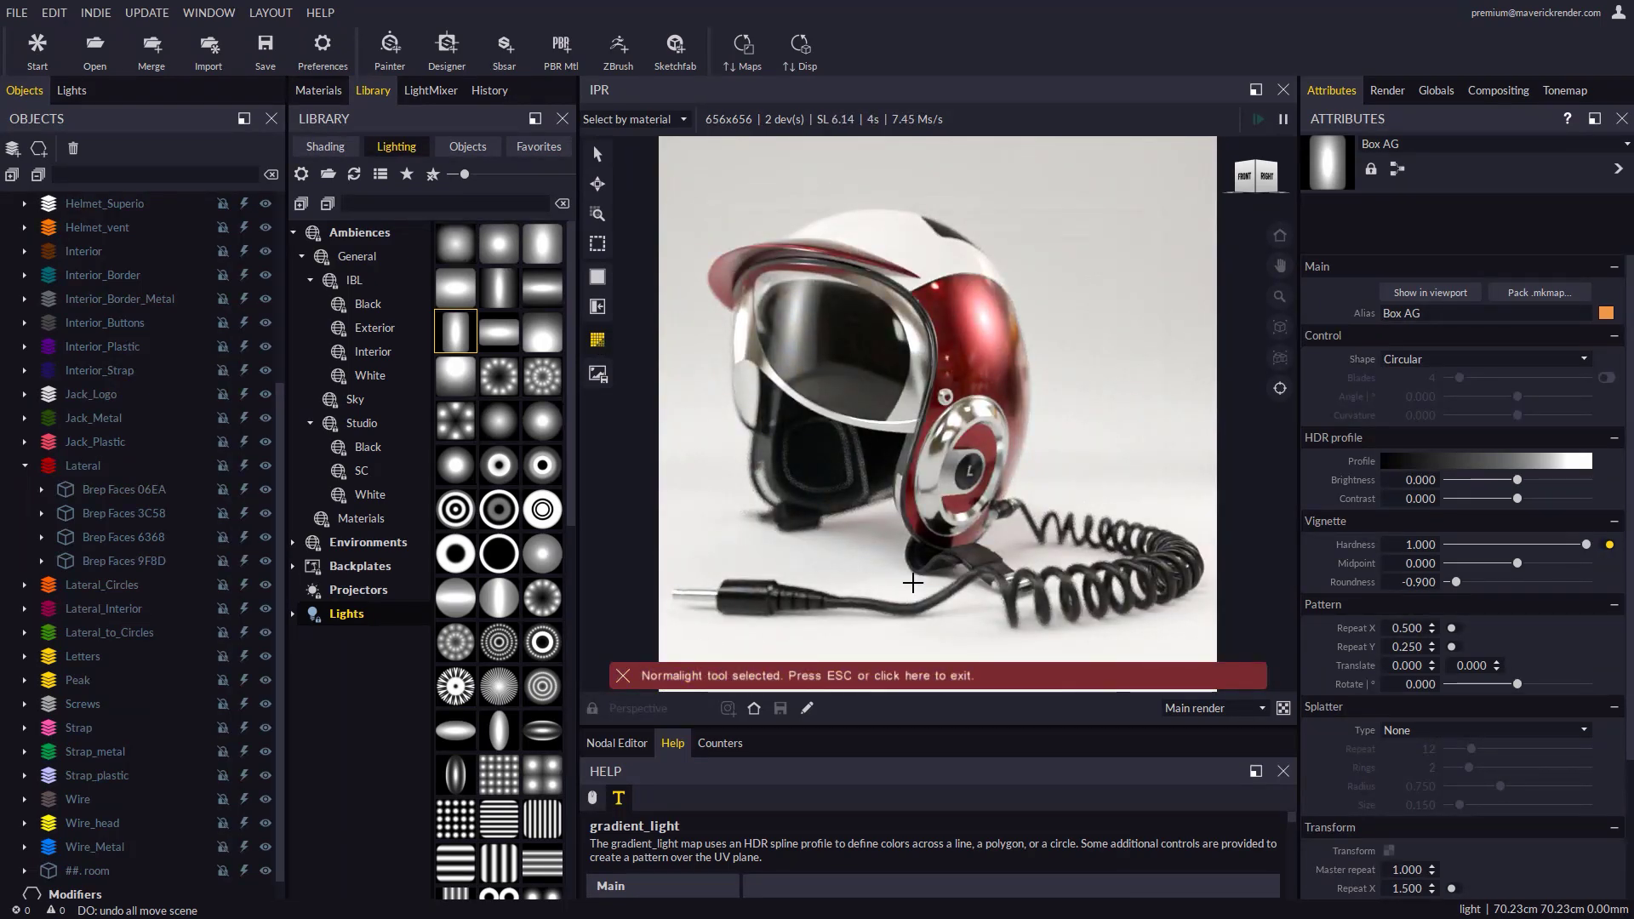
{"action": "left_click", "coordinate": [787, 669]}
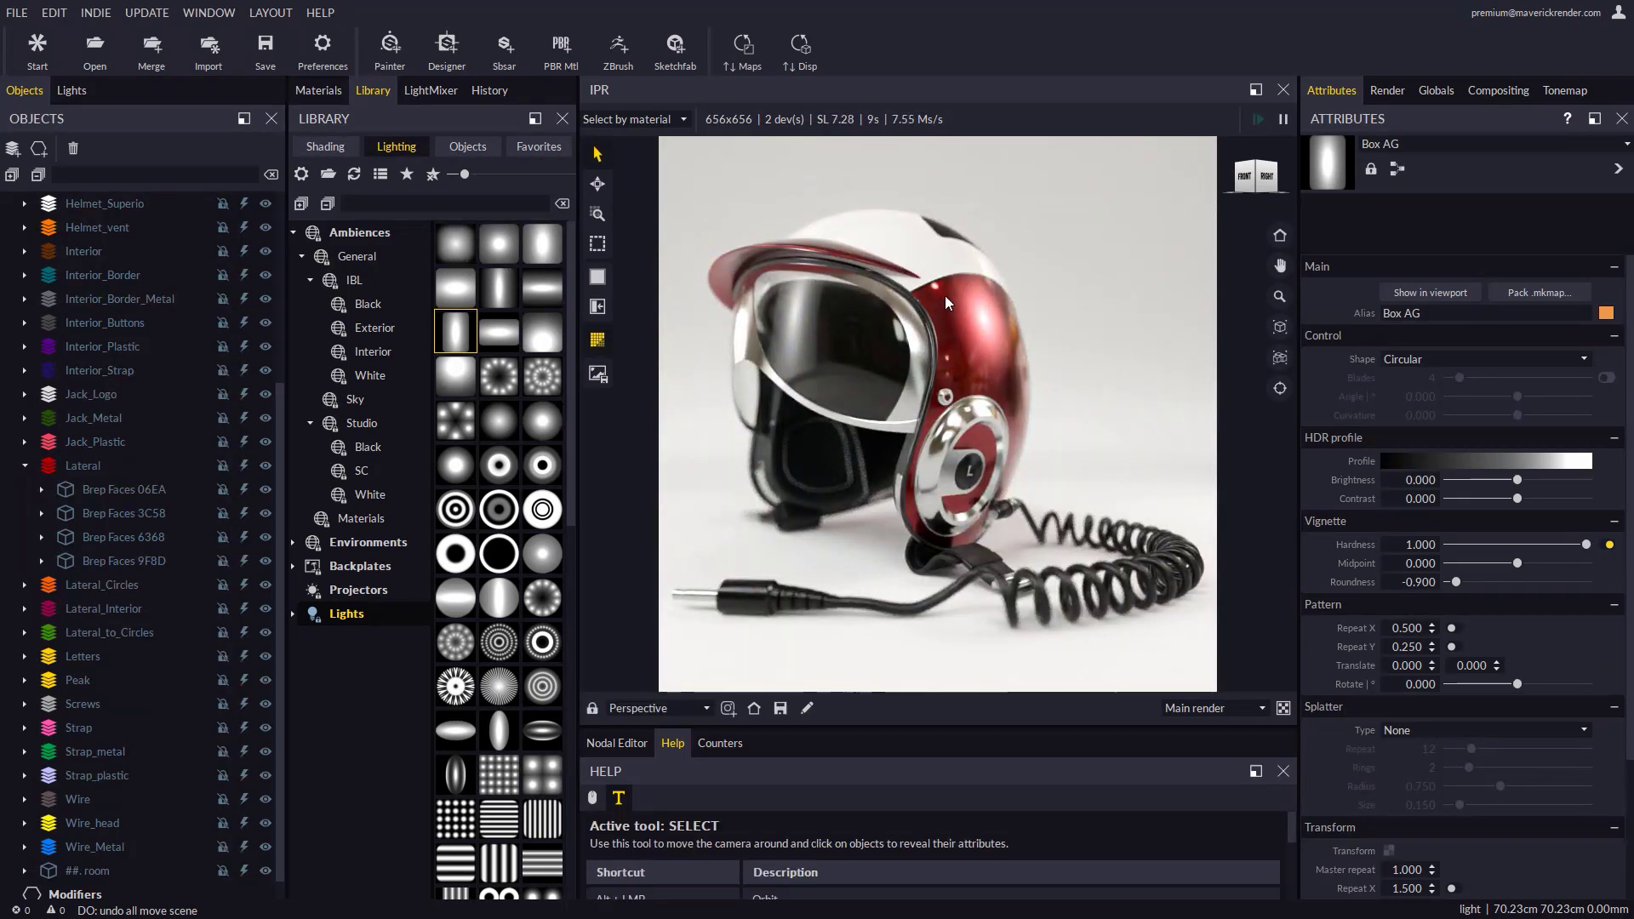
Engage the LightMixer, isolate the ambient light by muting the other channels, and set the ambient power to 0.517
{"action": "left_click", "coordinate": [432, 90]}
{"action": "left_click", "coordinate": [302, 147]}
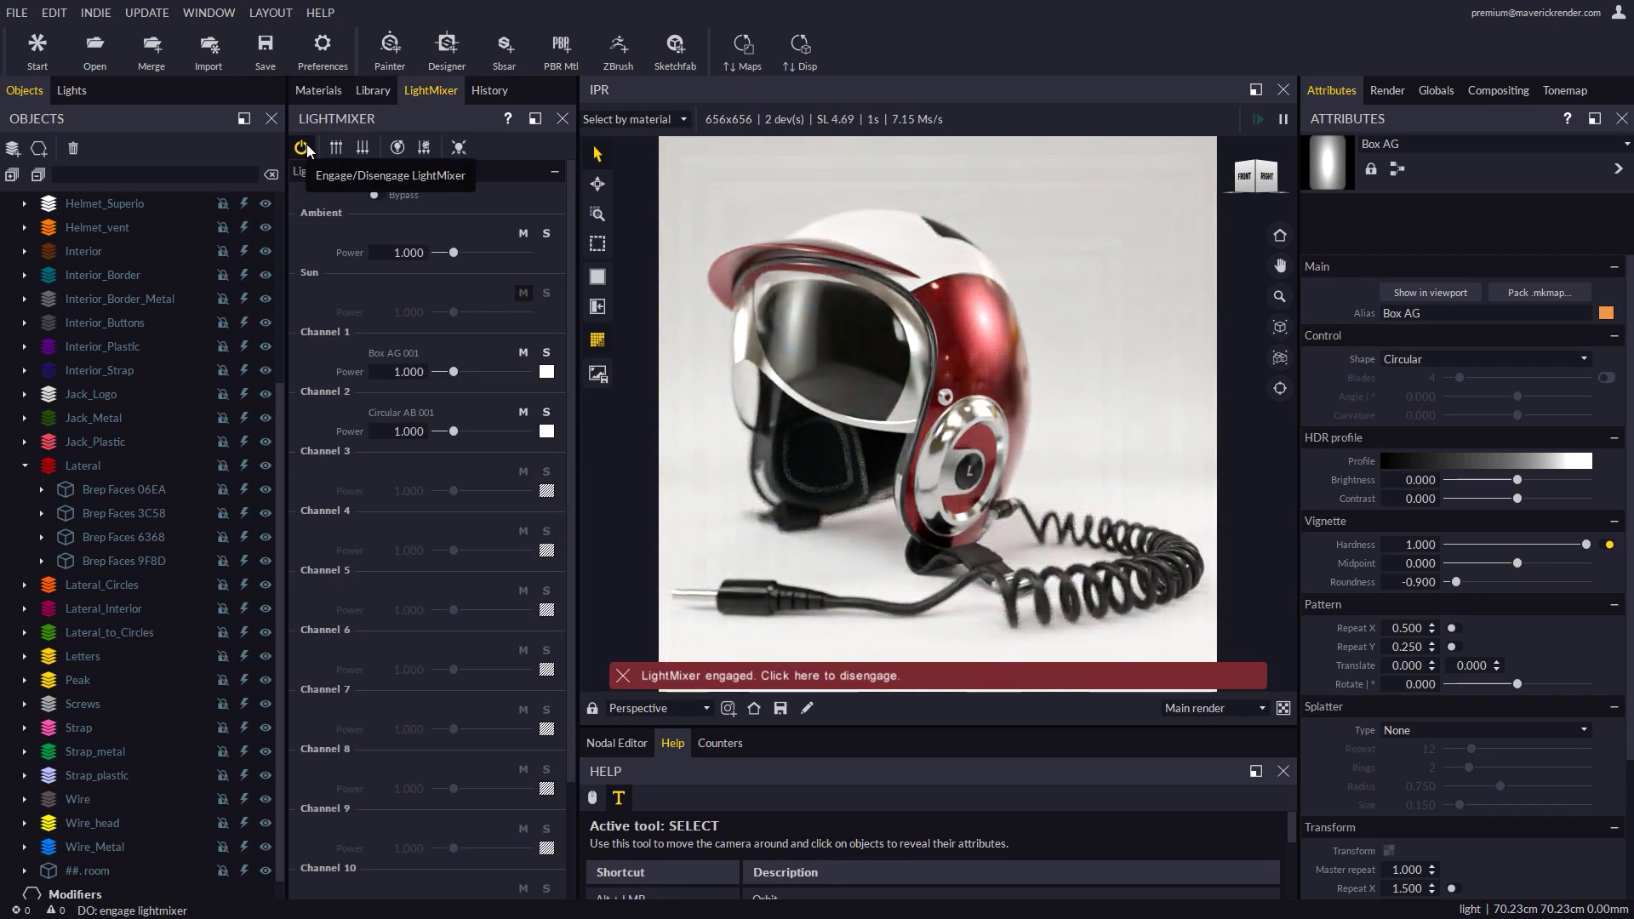
{"action": "left_click", "coordinate": [336, 147]}
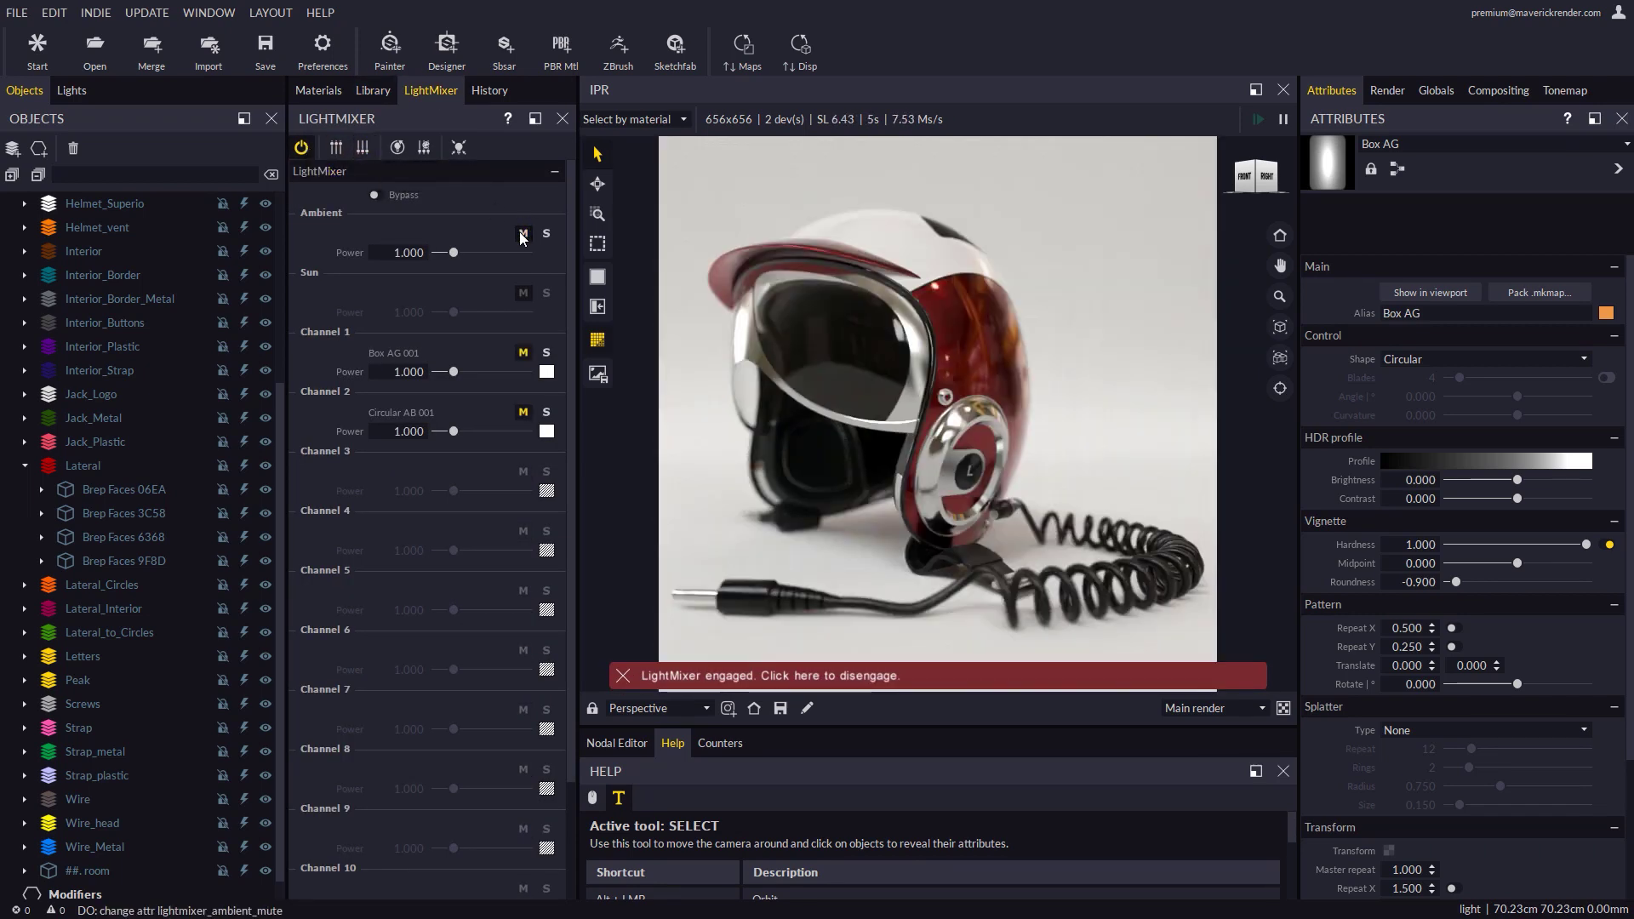
{"action": "left_click_drag", "start_coordinate": [455, 257], "coordinate": [452, 260]}
With the ambient light muted, set the Box AG light's power to 2.490 and the Circular AB light's power to 3.112
{"action": "left_click", "coordinate": [523, 352]}
{"action": "left_click_drag", "start_coordinate": [454, 372], "coordinate": [465, 372]}
{"action": "left_click", "coordinate": [525, 234]}
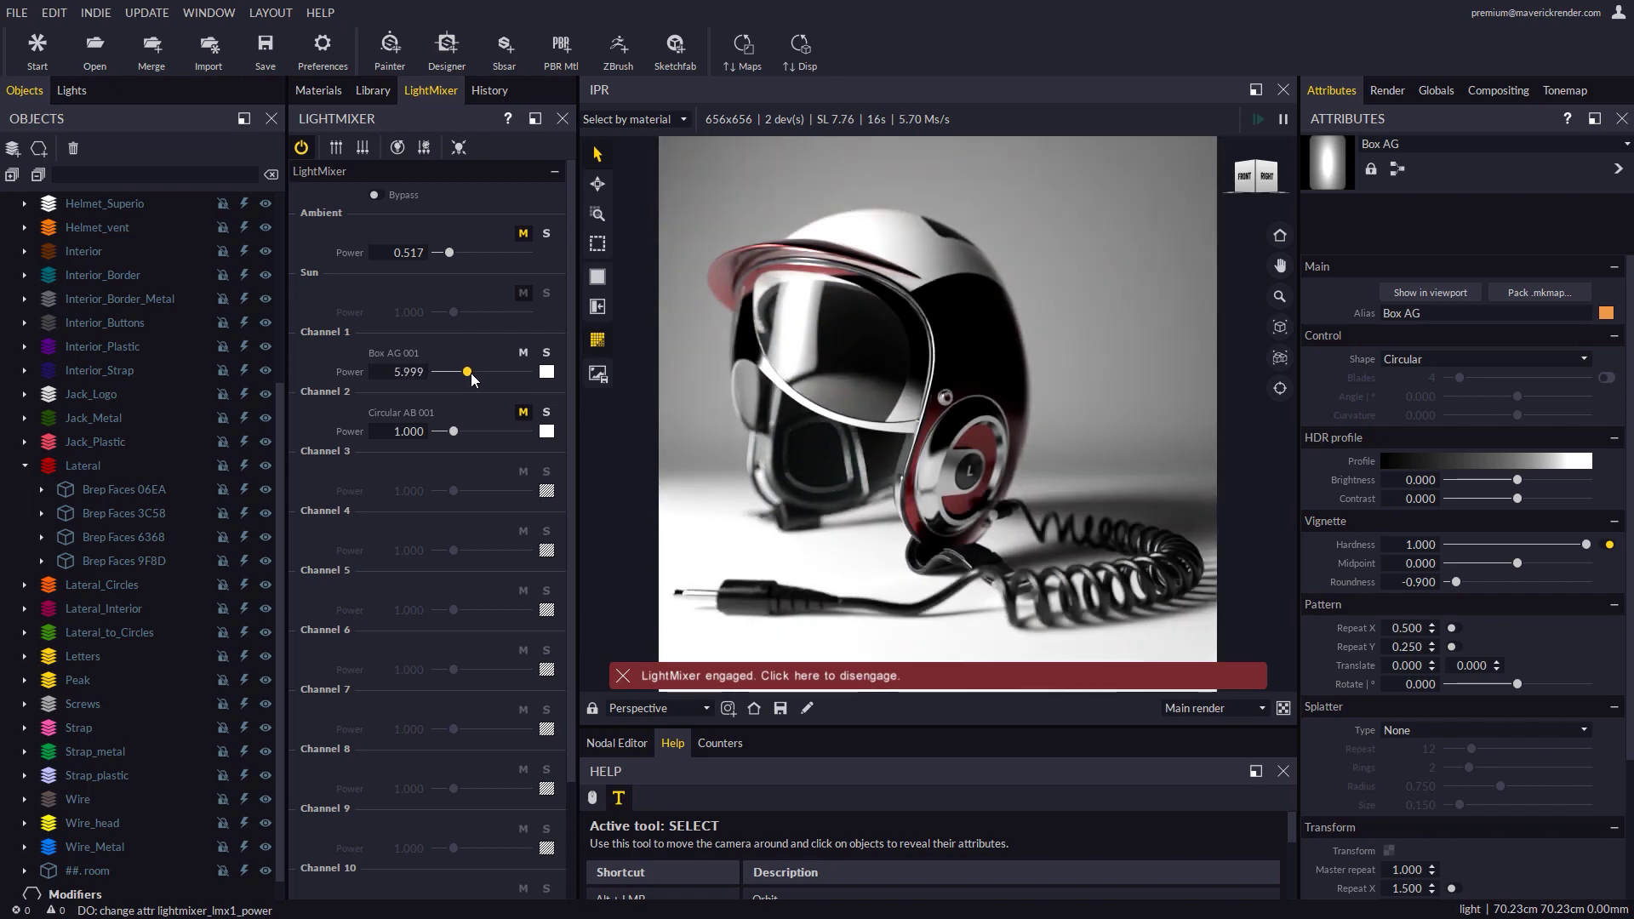
{"action": "left_click", "coordinate": [523, 412]}
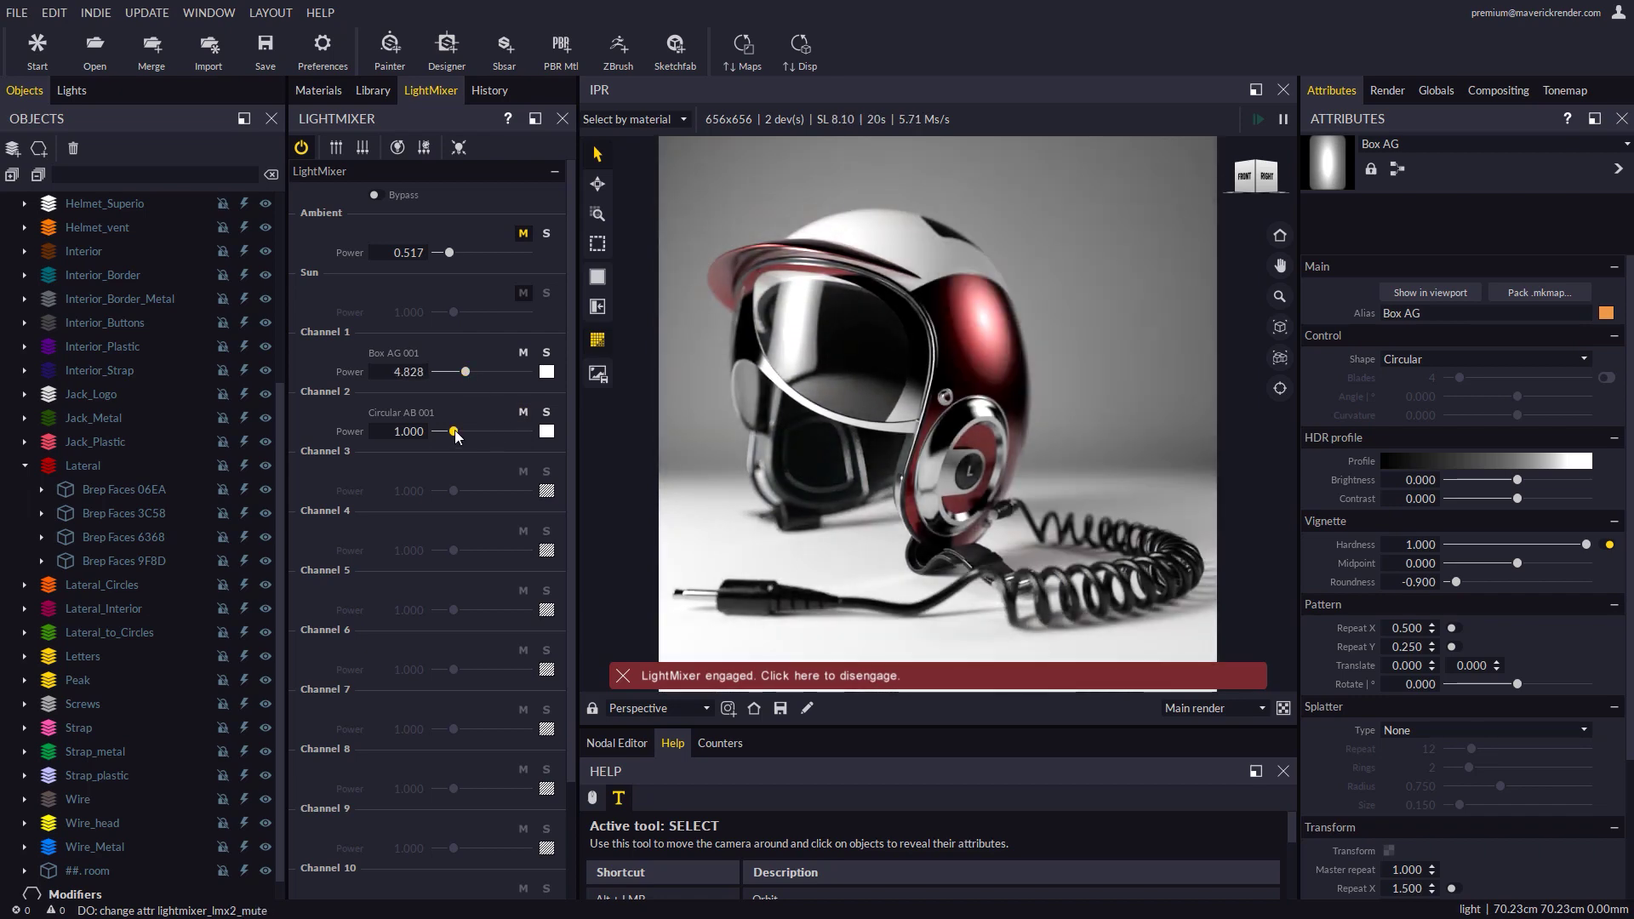
{"action": "left_click_drag", "start_coordinate": [457, 437], "coordinate": [465, 438]}
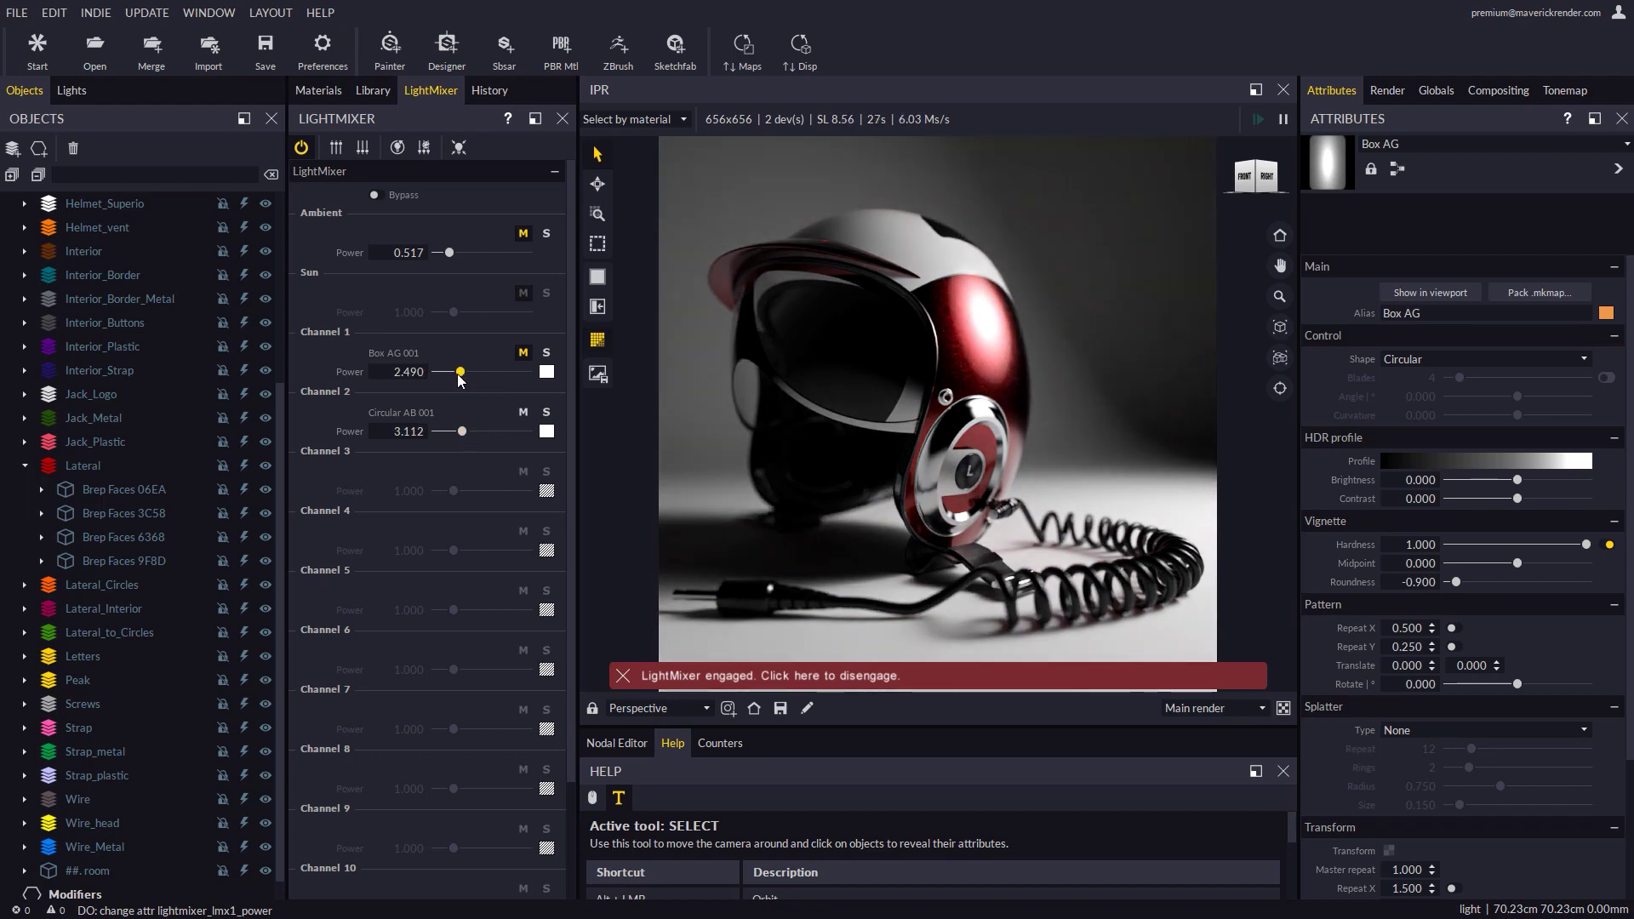
Unmute the Box AG and ambient lights and consolidate the LightMixer changes into the scene
{"action": "left_click", "coordinate": [522, 352]}
{"action": "left_click", "coordinate": [522, 234]}
{"action": "left_click", "coordinate": [459, 147]}
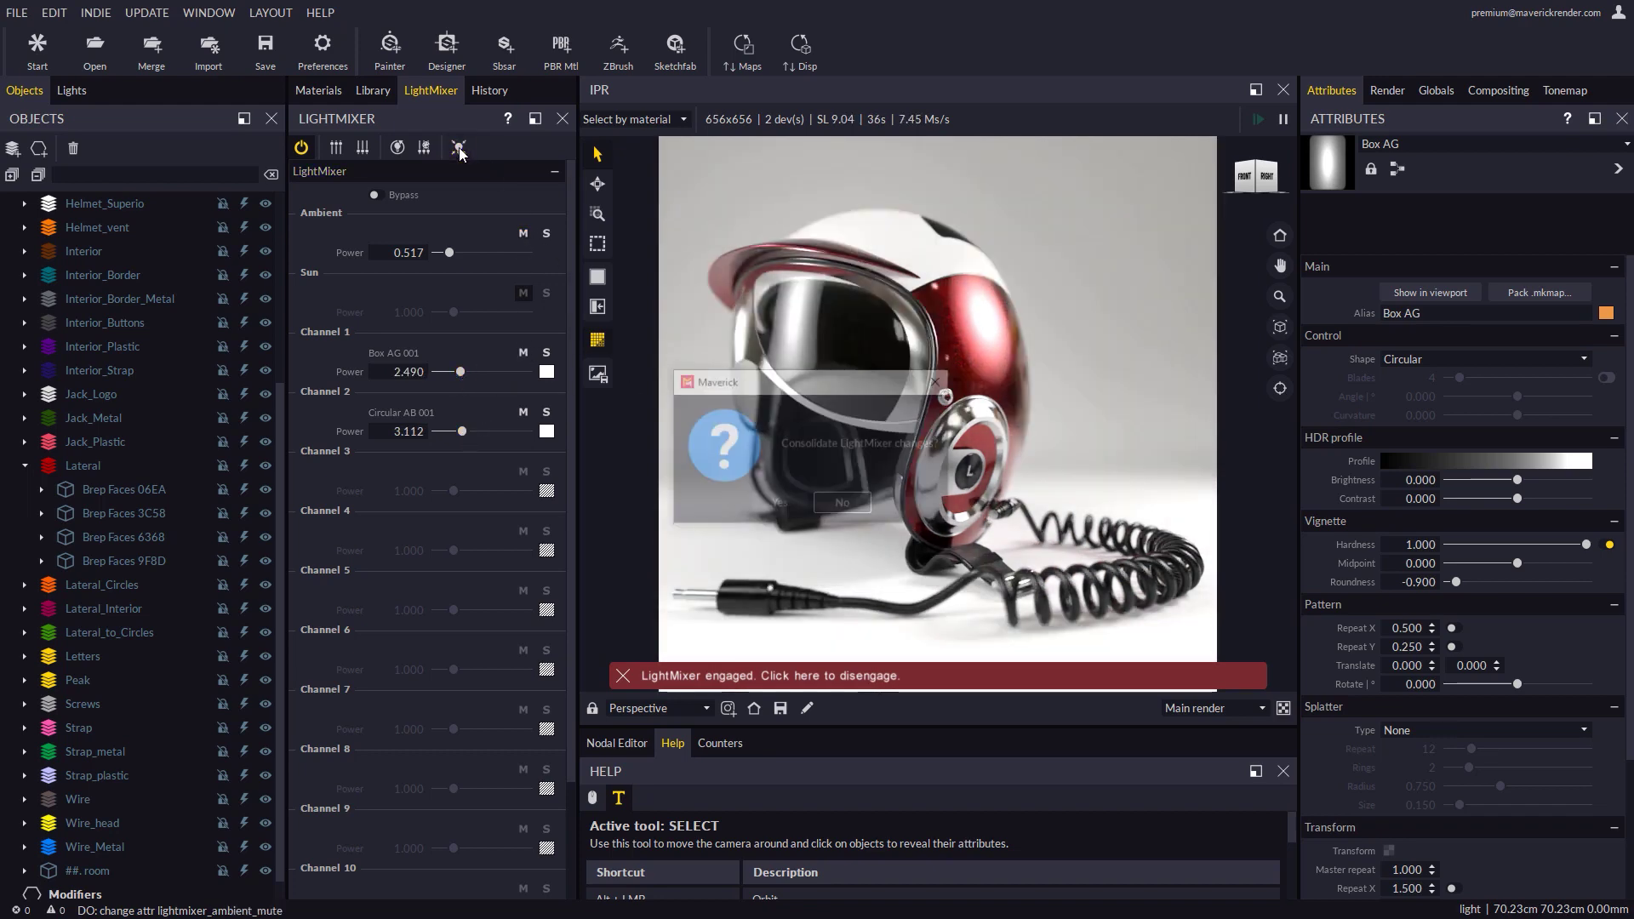
{"action": "left_click", "coordinate": [770, 503]}
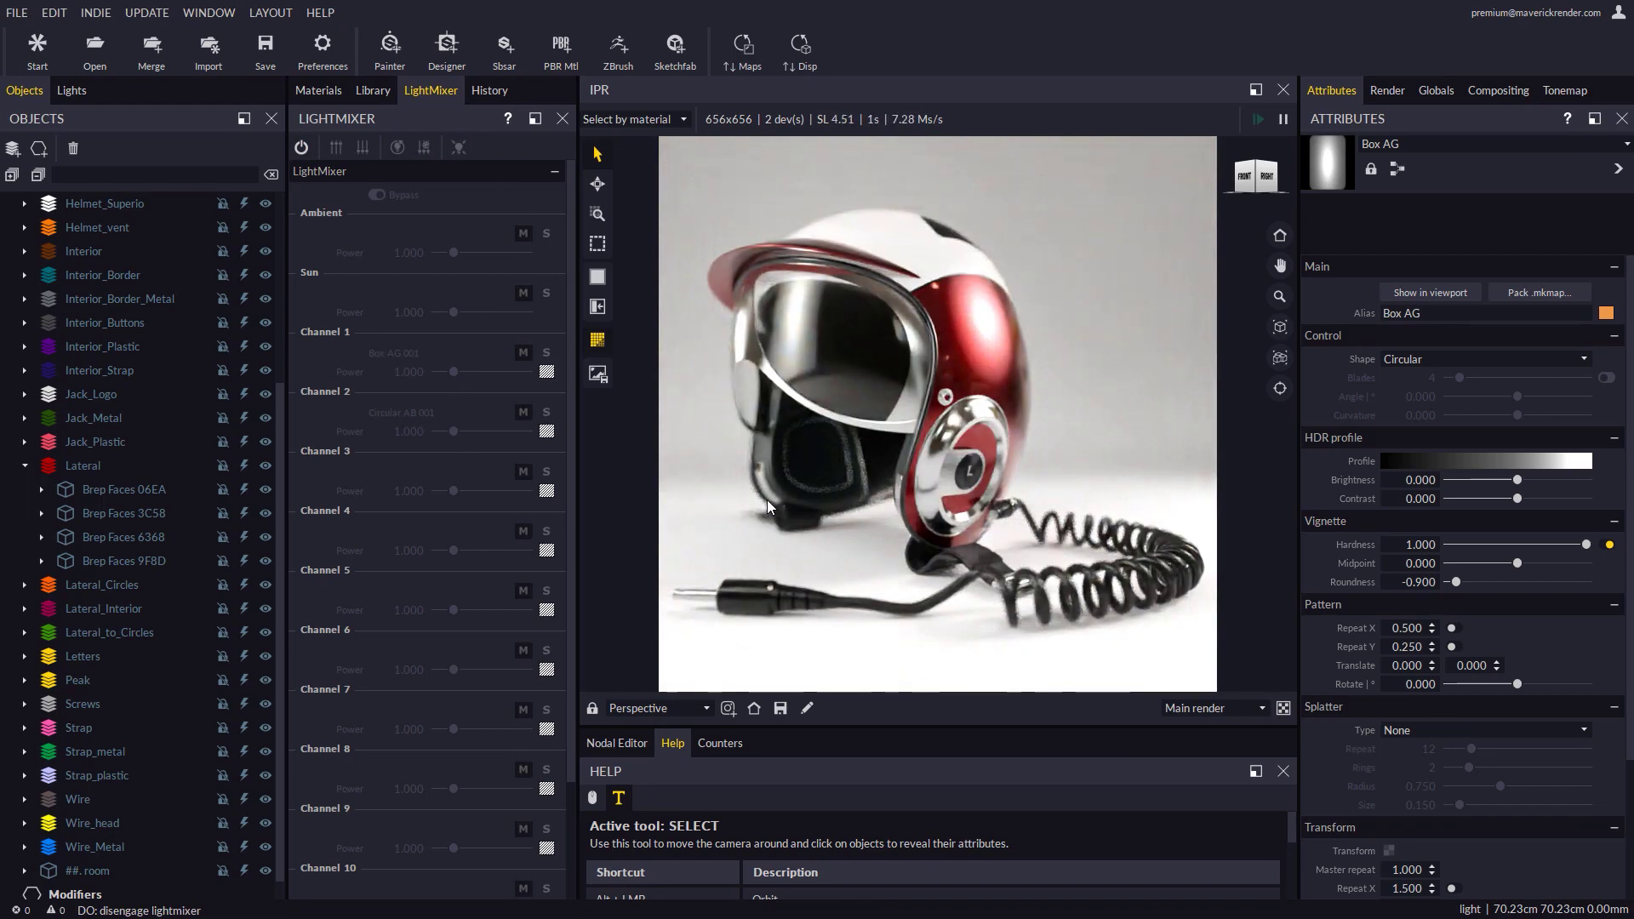
Set the still-frame render to 800 x 800 pixels with output file Helmet.png in PNG 16-bit format
{"action": "left_click", "coordinate": [1387, 92]}
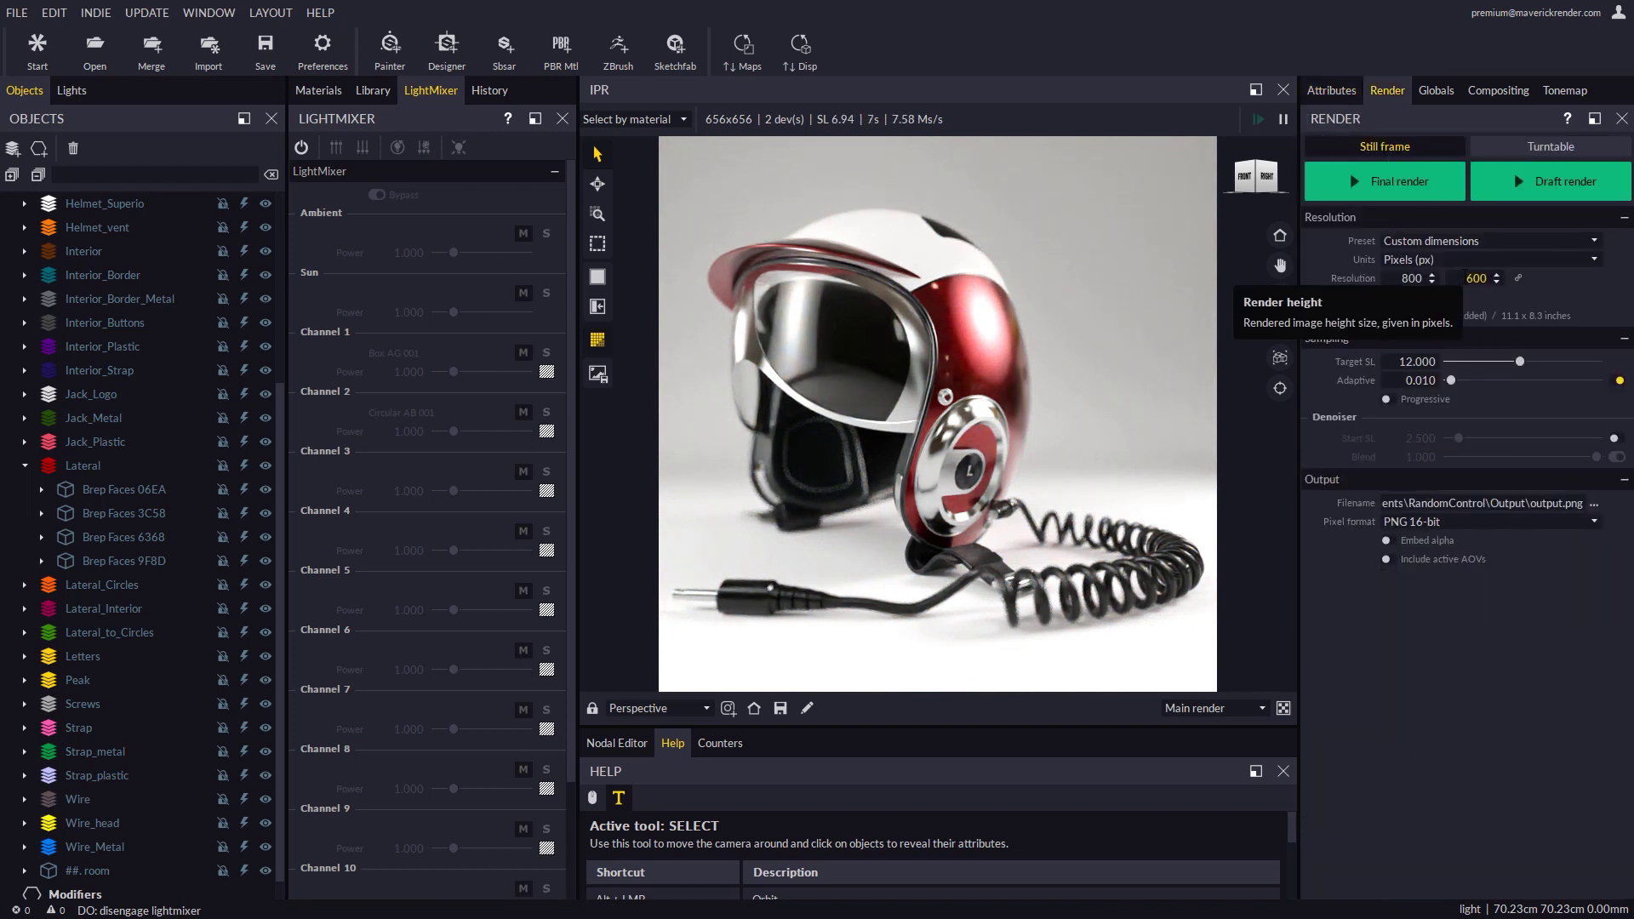
{"action": "key", "text": "Return"}
{"action": "left_click", "coordinate": [1594, 503]}
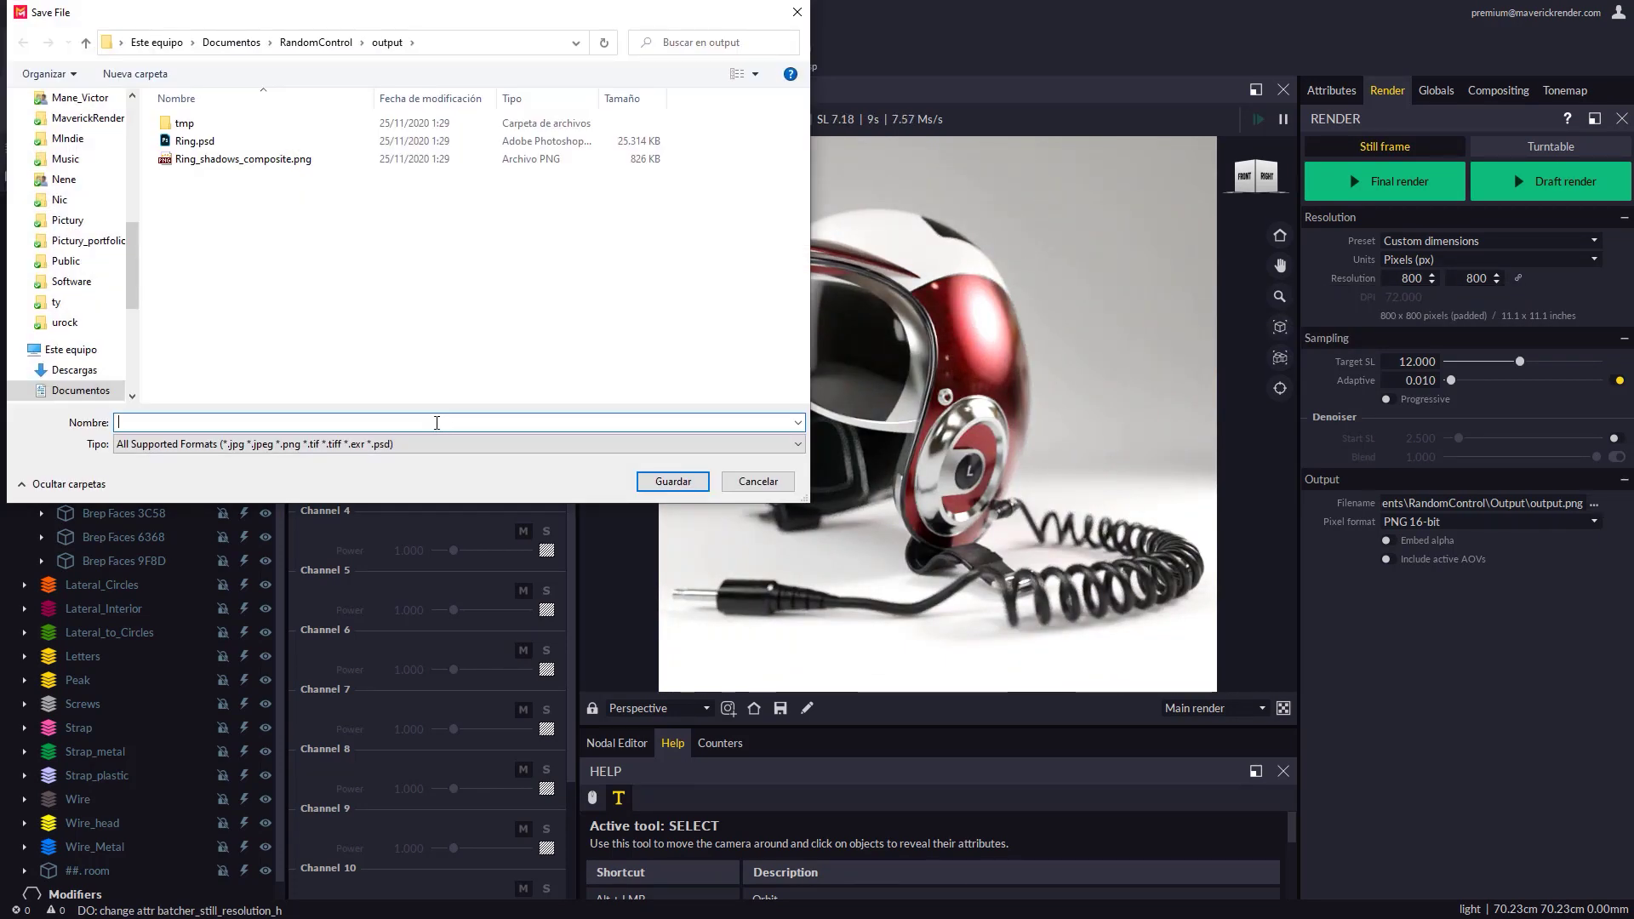
{"action": "key", "text": "Return"}
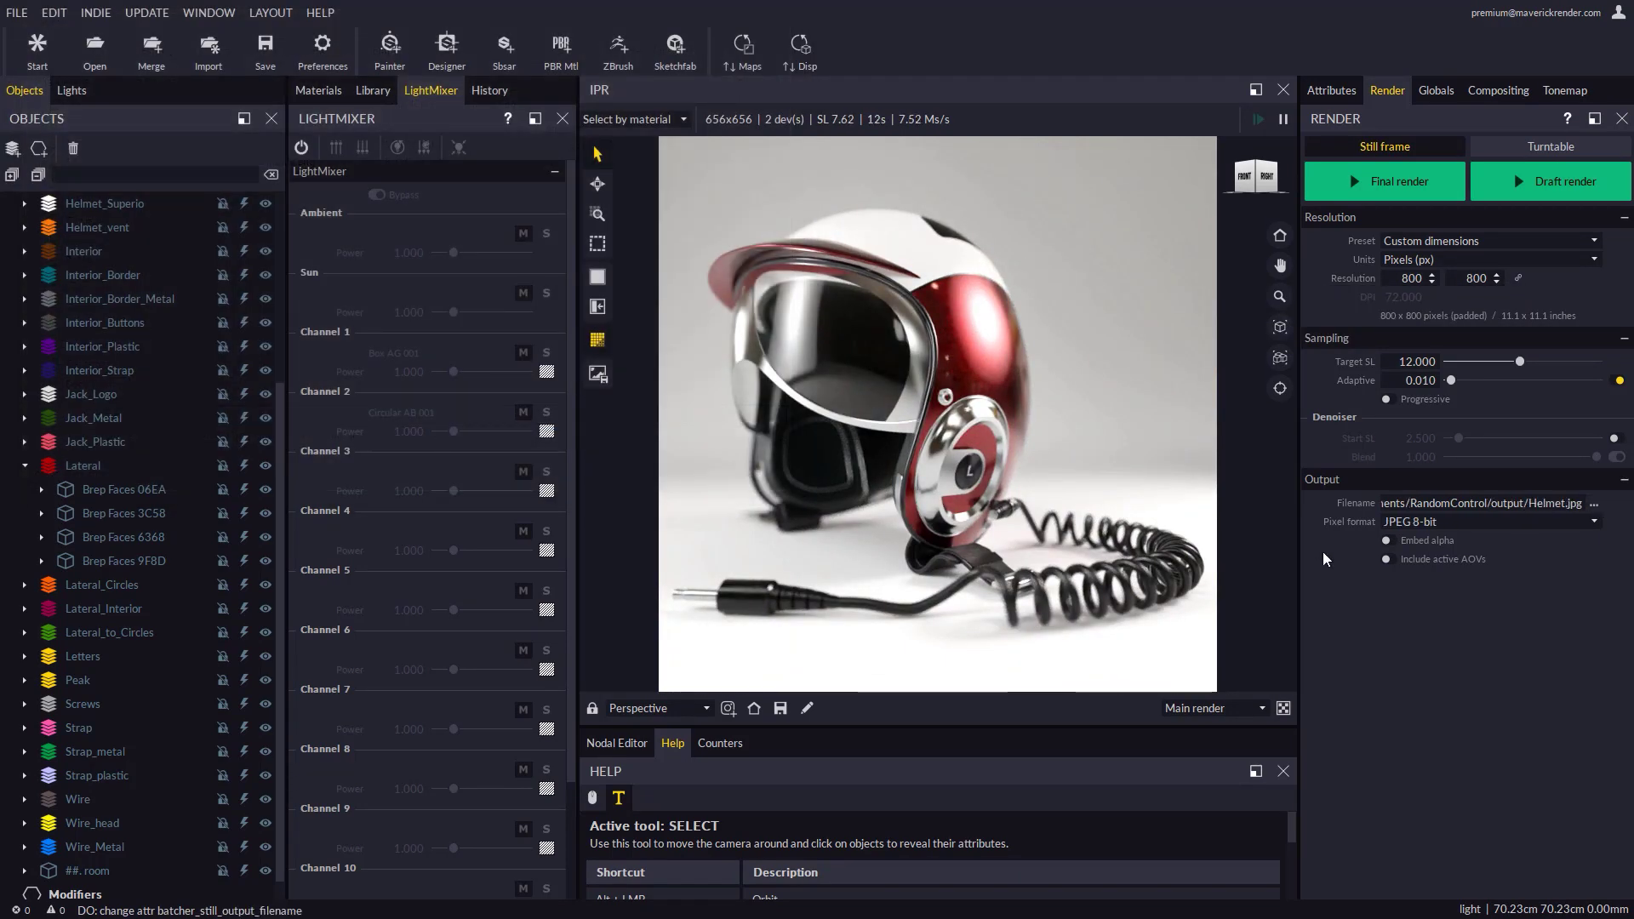
{"action": "left_click", "coordinate": [1412, 522]}
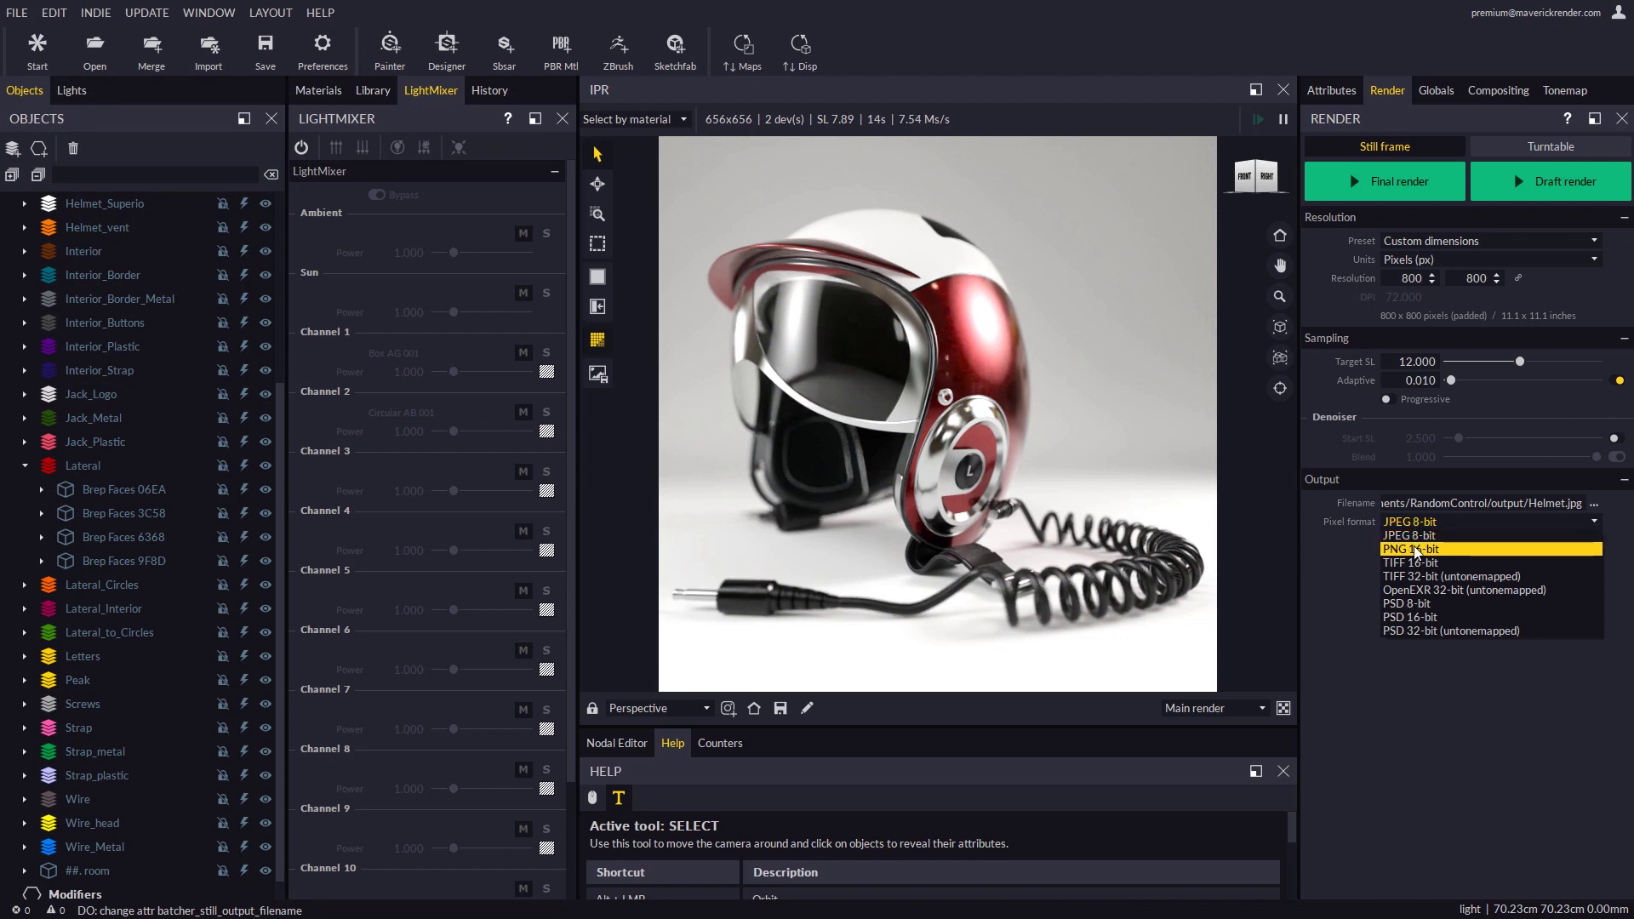
{"action": "left_click", "coordinate": [1416, 550]}
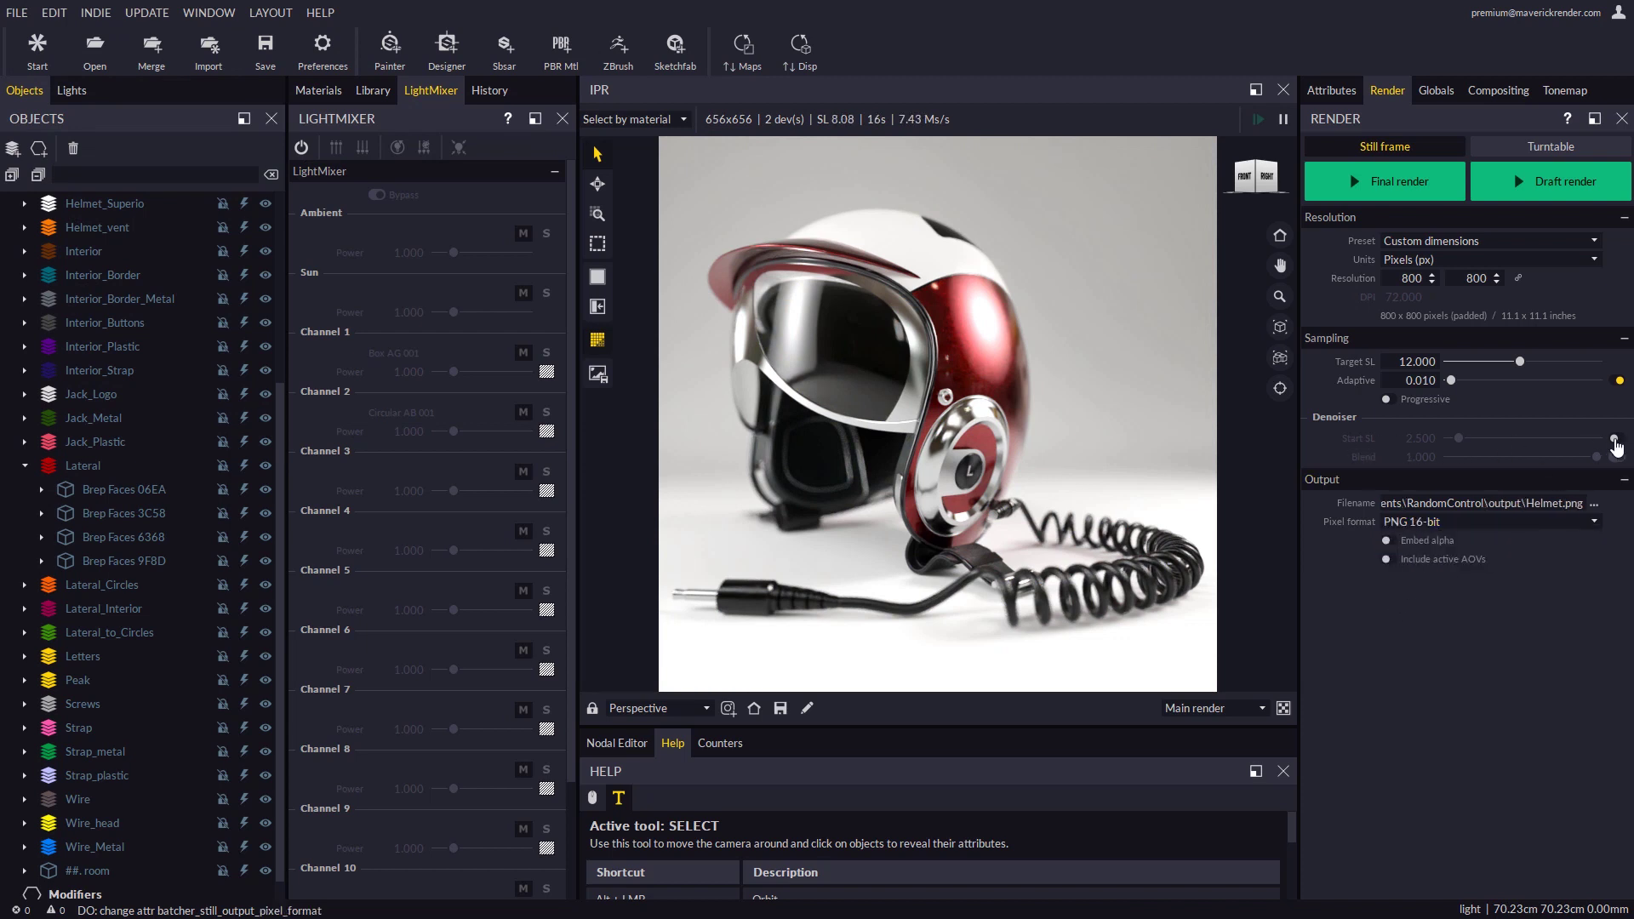
Enable the denoiser for the still-frame render and set the target SL to 9
{"action": "left_click", "coordinate": [1616, 439]}
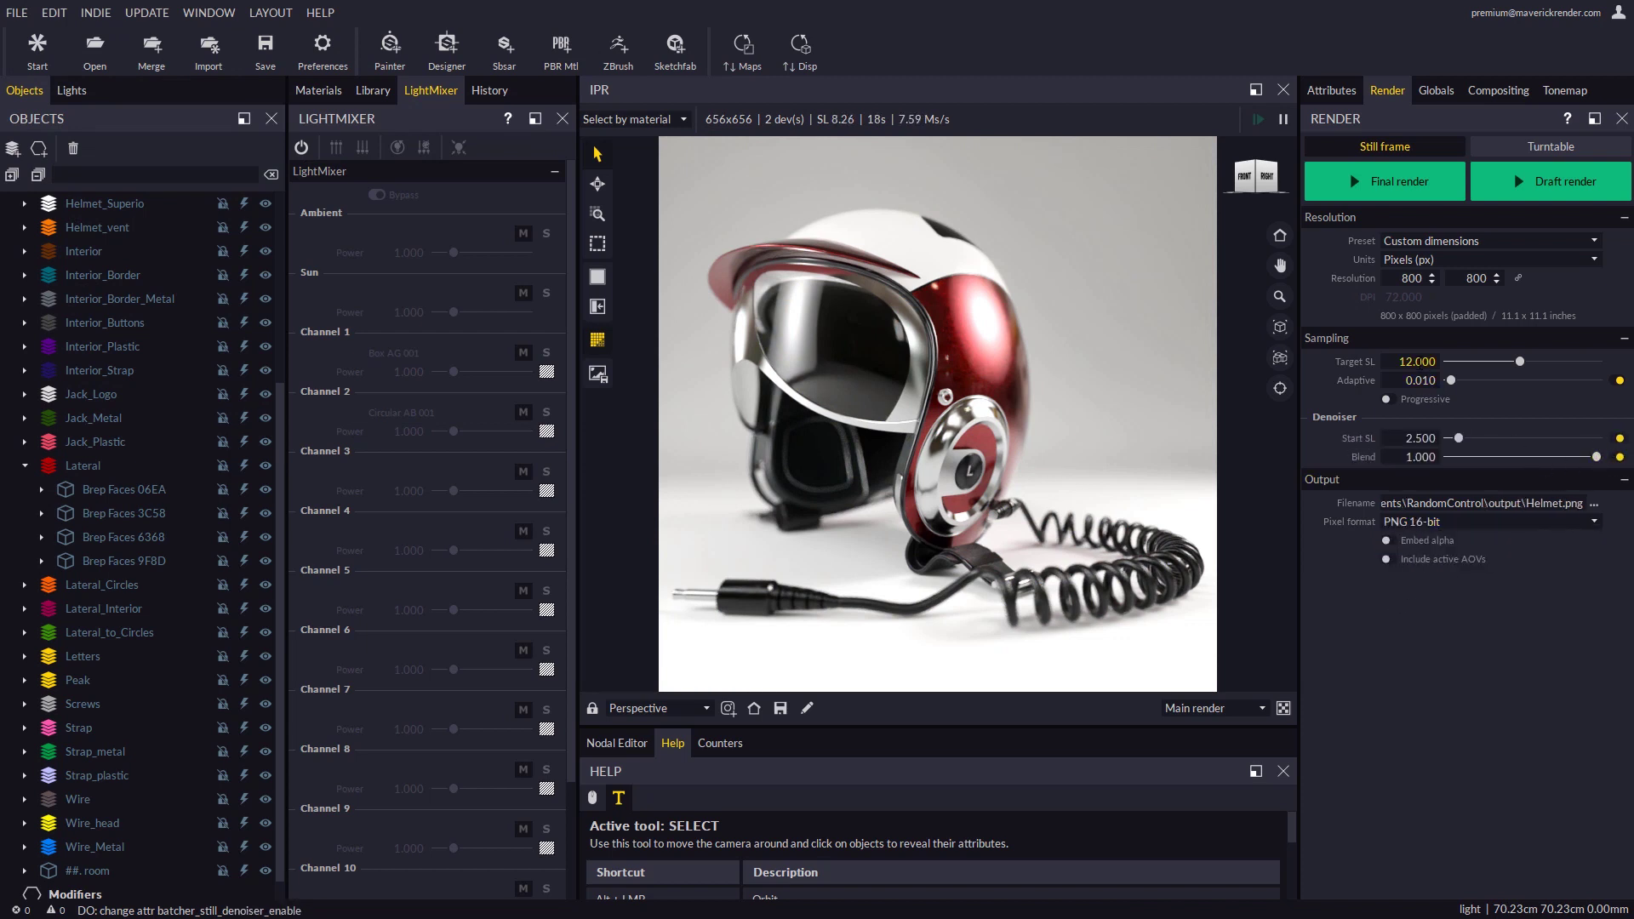
{"action": "left_click", "coordinate": [1417, 361]}
{"action": "type", "text": "9"}
{"action": "key", "text": "Return"}
{"action": "left_click", "coordinate": [1438, 613]}
Lock the ##. room object for the turntable and scrub the turntable timeline to preview the object rotation
{"action": "left_click", "coordinate": [1545, 150]}
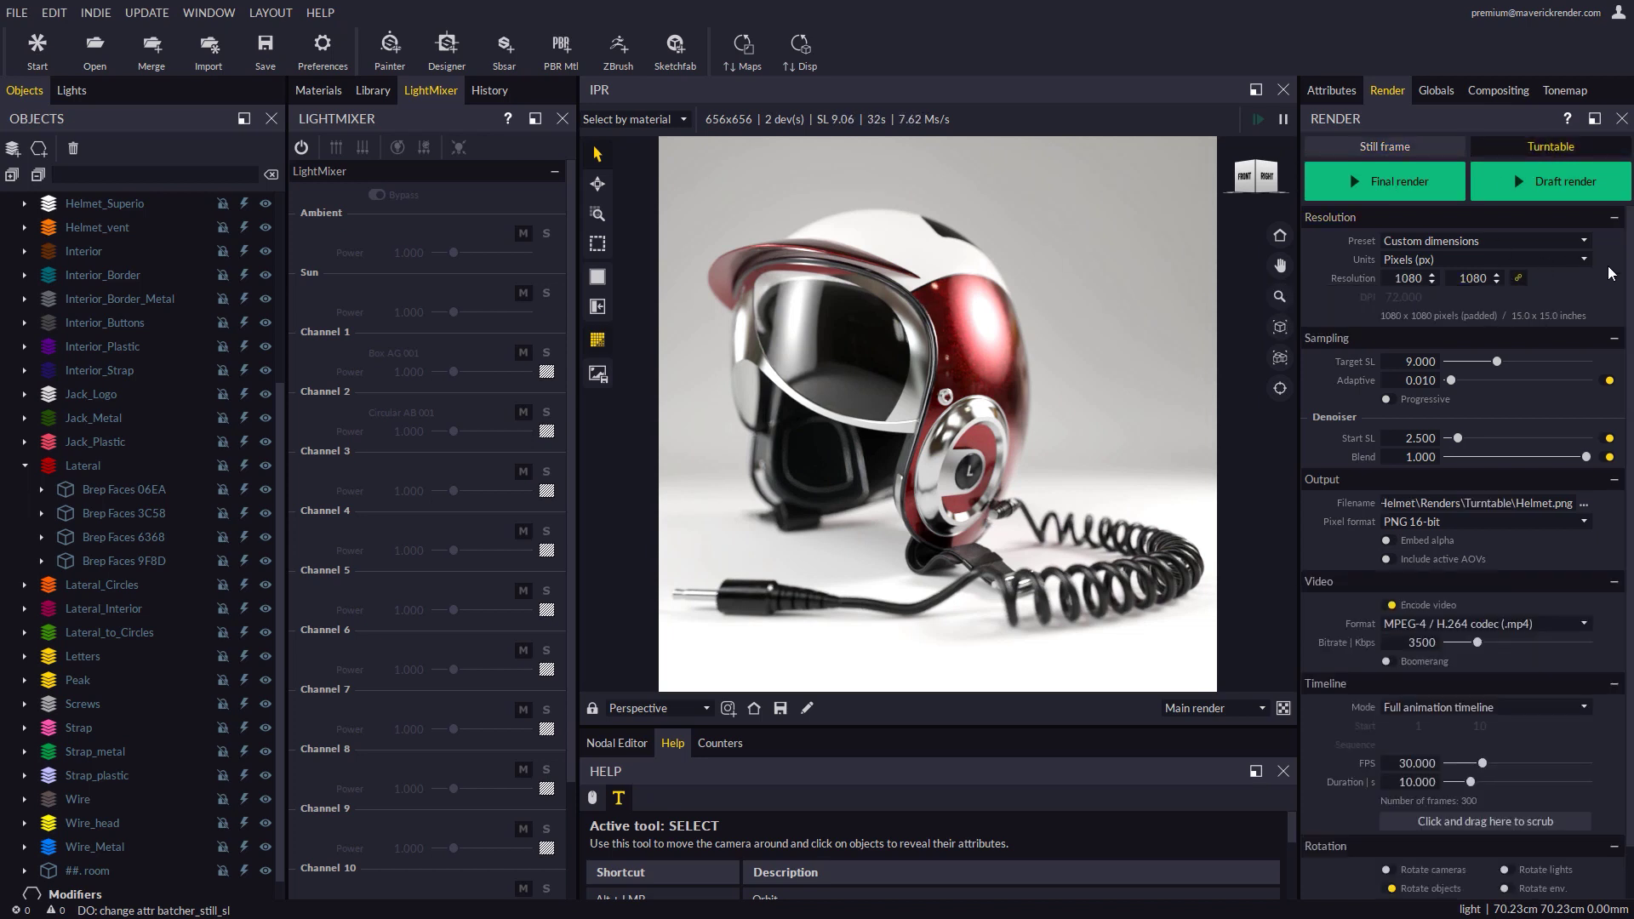
{"action": "scroll", "coordinate": [1585, 583], "scroll_direction": "down", "scroll_amount": 2}
{"action": "left_click_drag", "start_coordinate": [1417, 766], "coordinate": [1360, 766]}
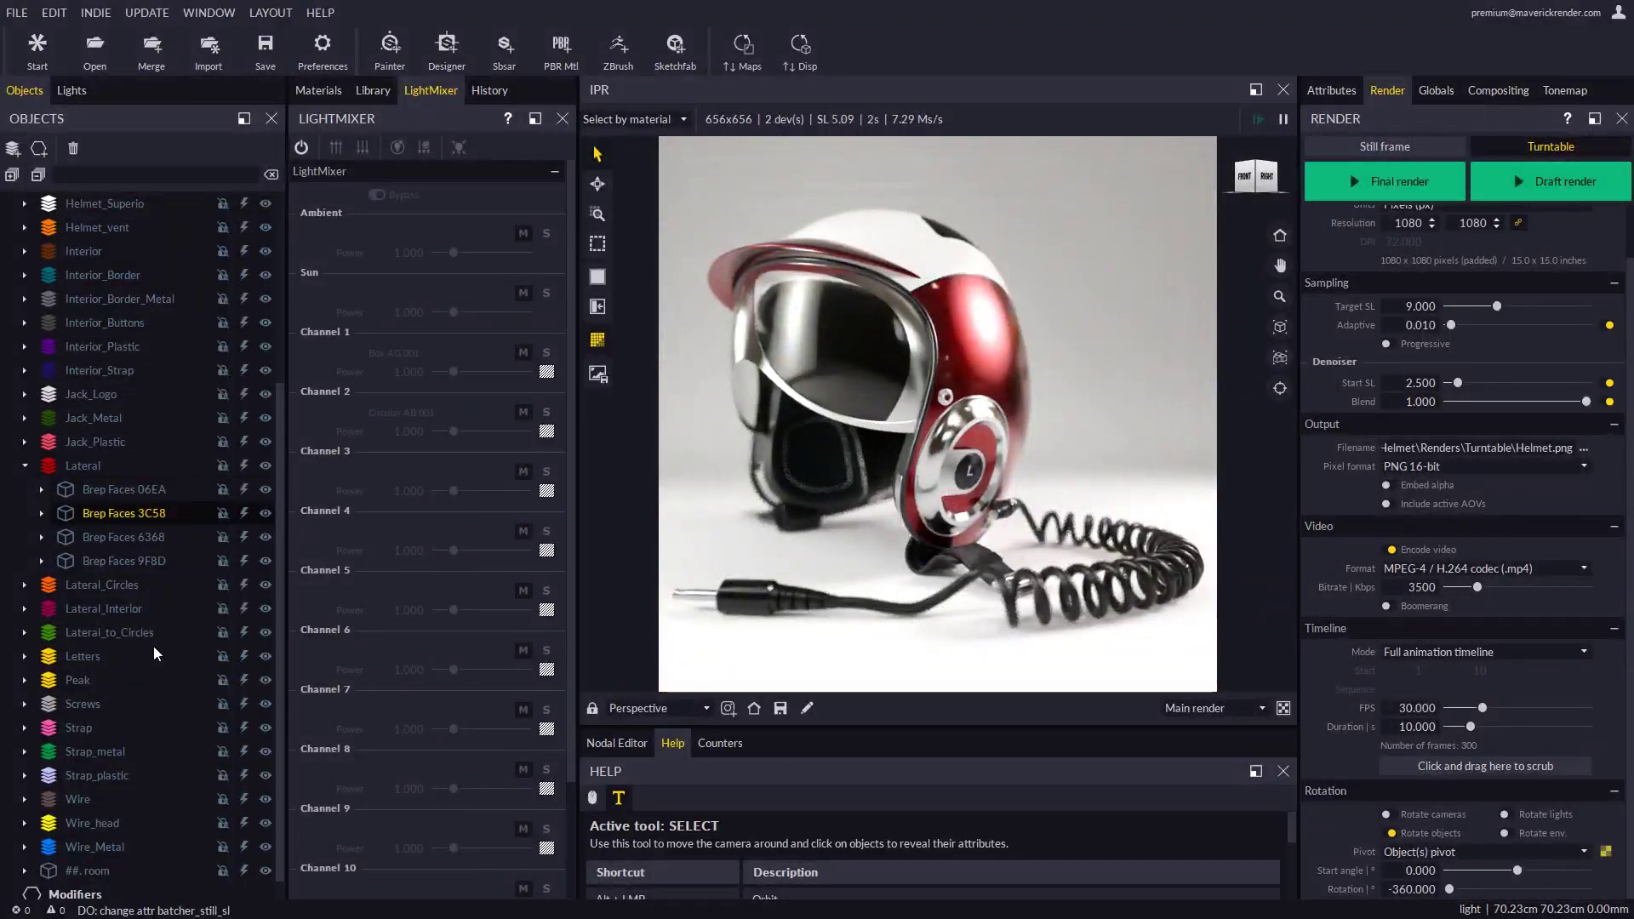
{"action": "left_click", "coordinate": [222, 870]}
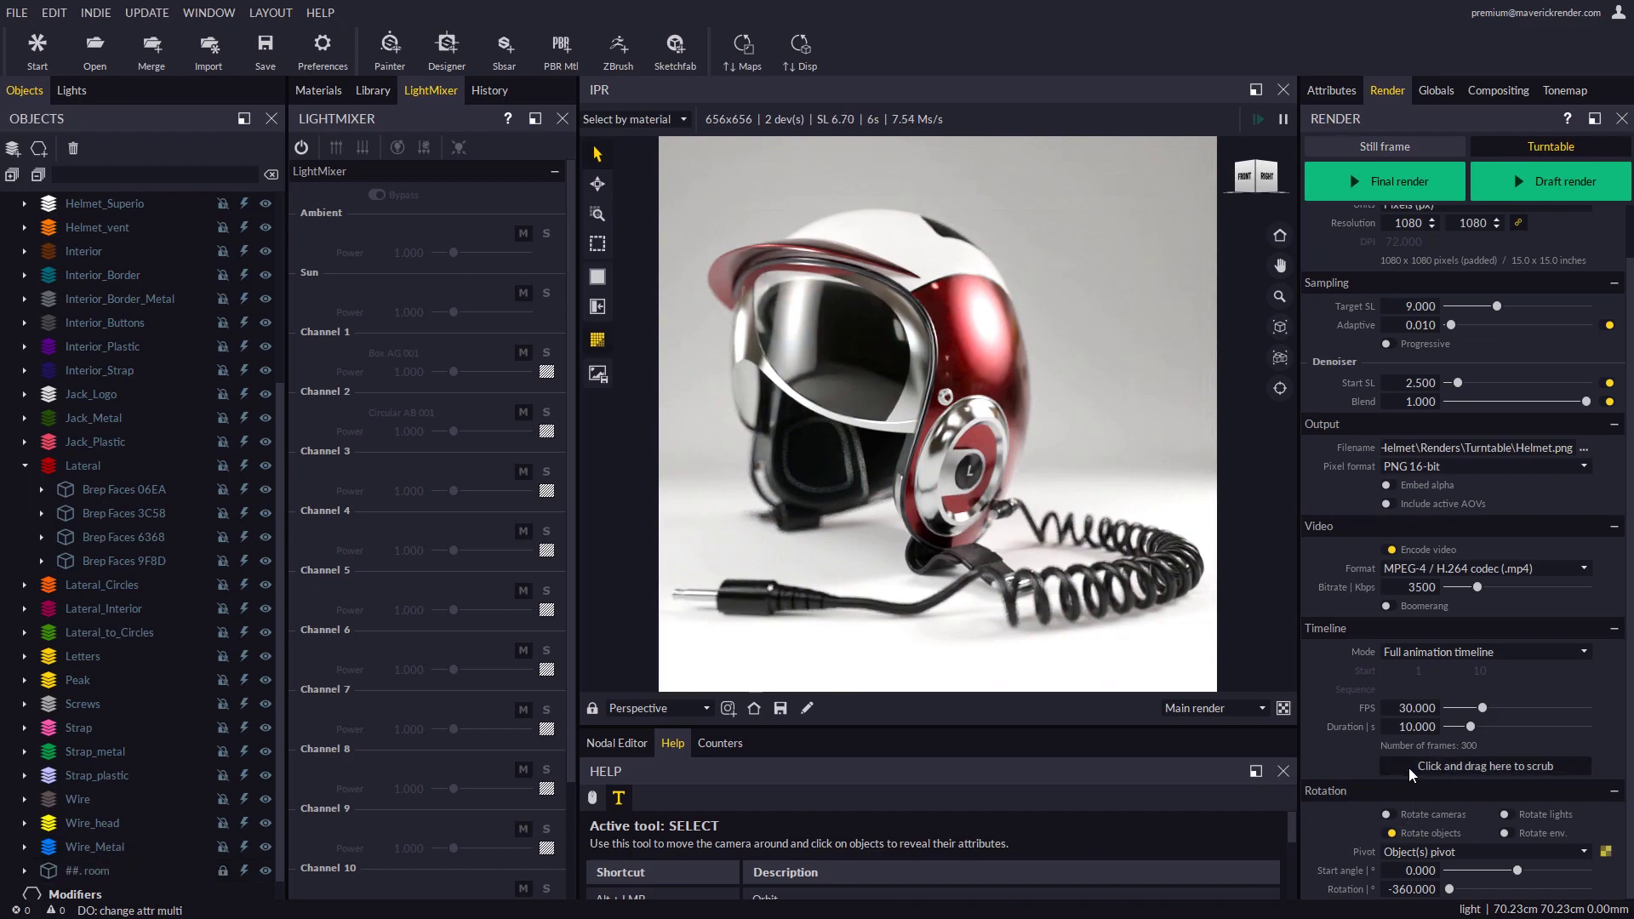
{"action": "left_click_drag", "start_coordinate": [1406, 770], "coordinate": [1347, 777]}
Select the helmet's visor glass and toggle the Blend option of the turntable render's denoiser
{"action": "left_click", "coordinate": [859, 409]}
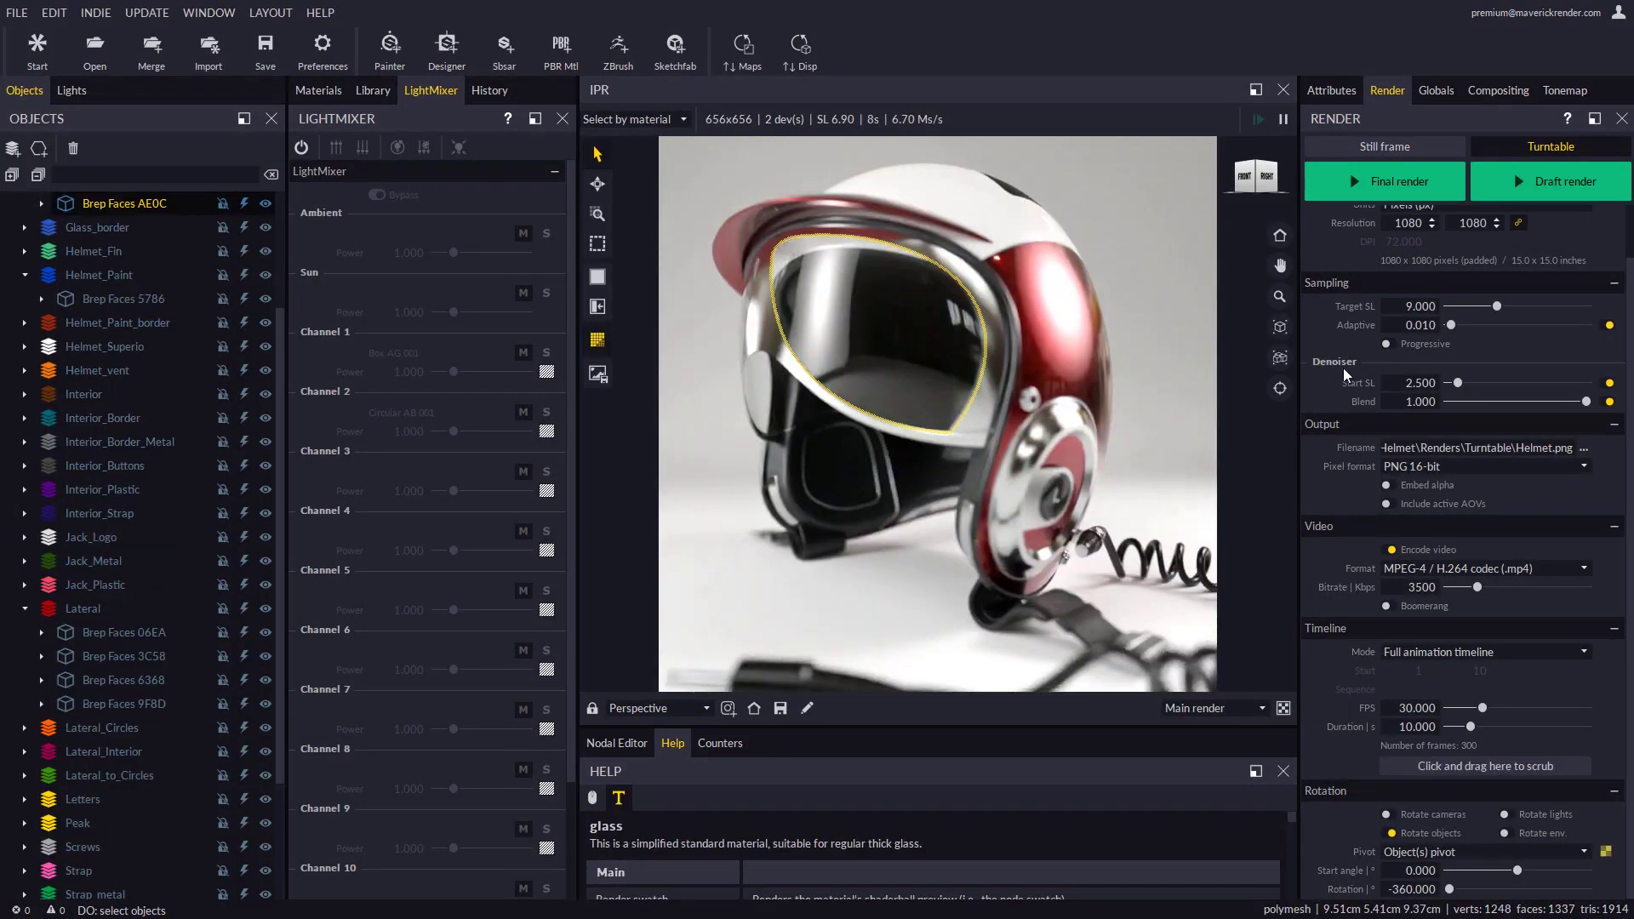
{"action": "left_click", "coordinate": [1608, 403]}
{"action": "scroll", "coordinate": [1412, 553], "scroll_direction": "up", "scroll_amount": 2}
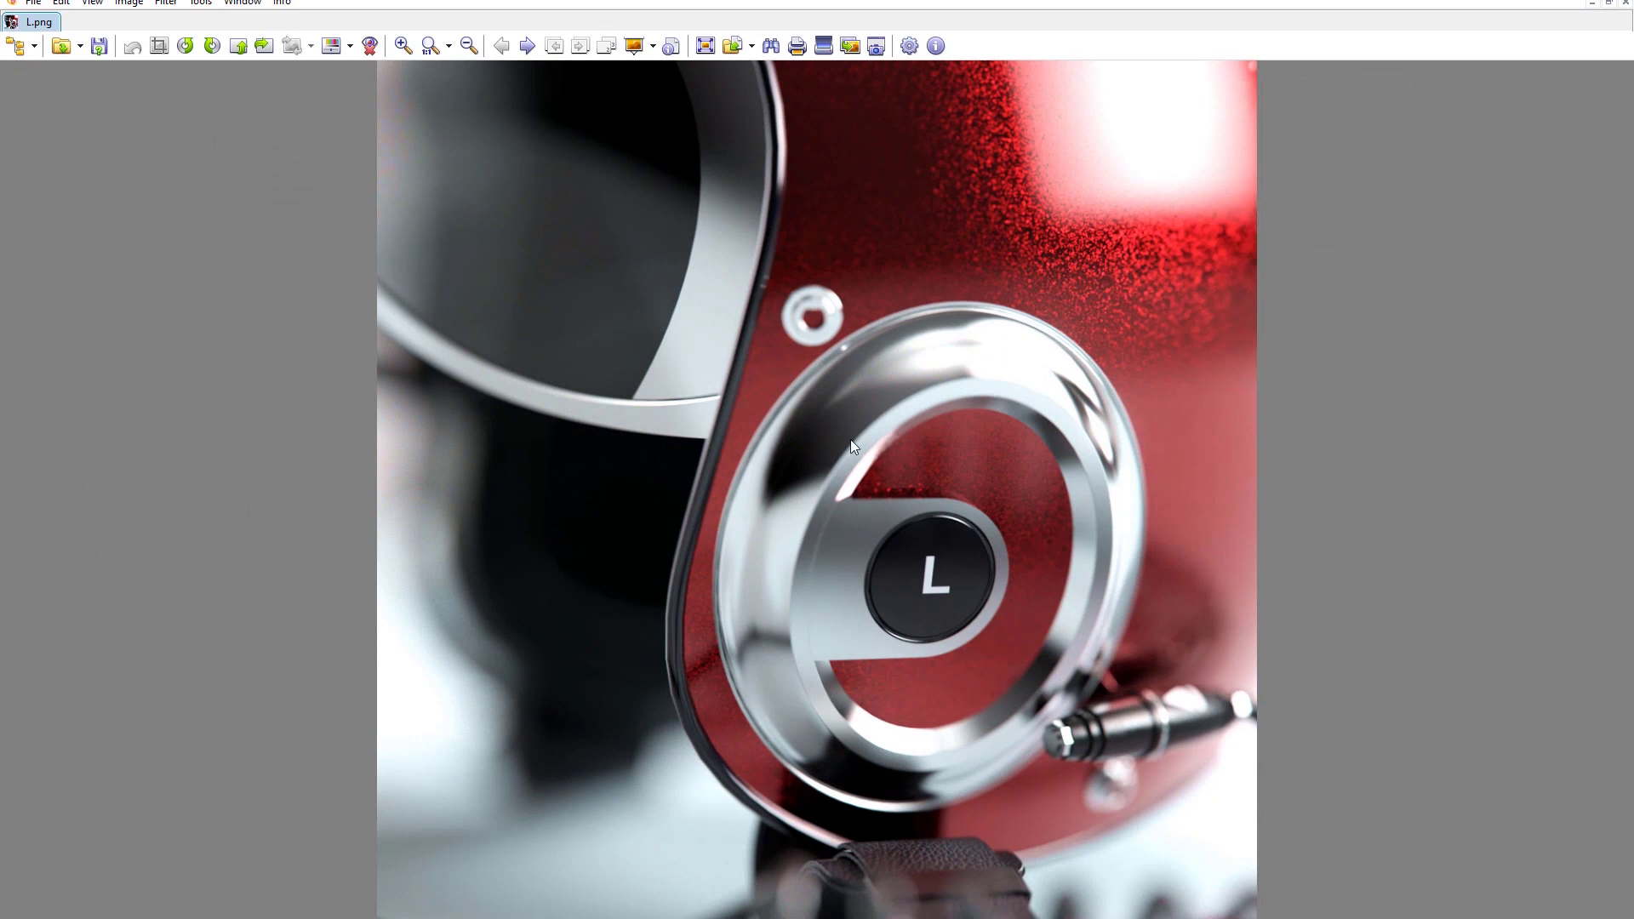
Switch to the image viewer and browse the finished helmet renders from L.png through Ltop.png to Lwire.png
{"action": "key", "text": "space"}
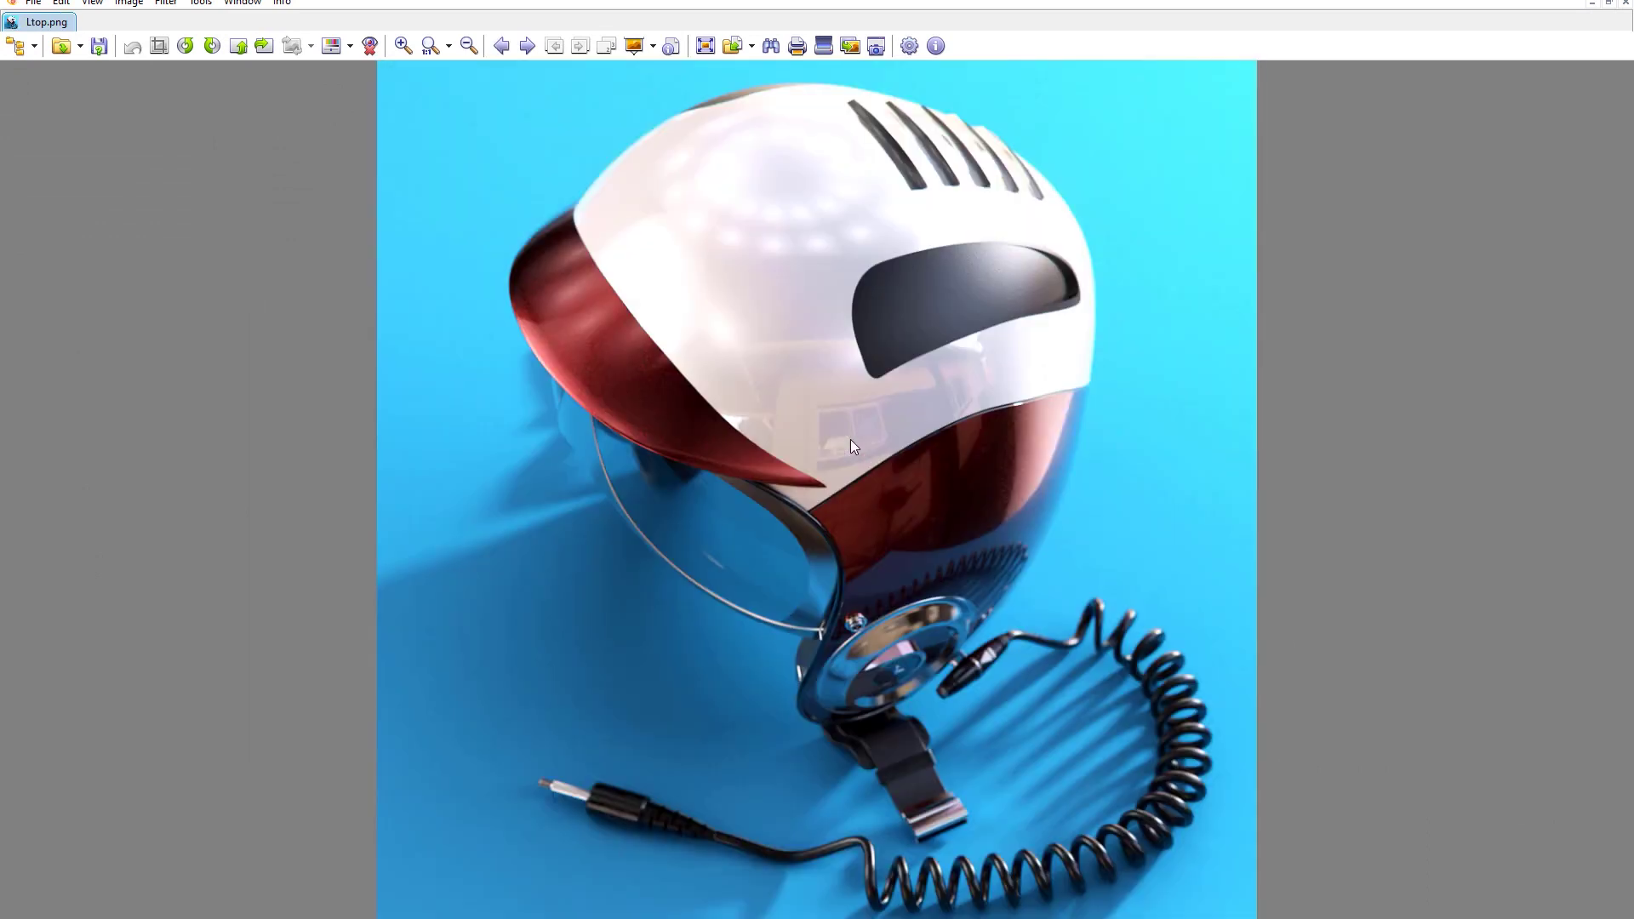
{"action": "key", "text": "space"}
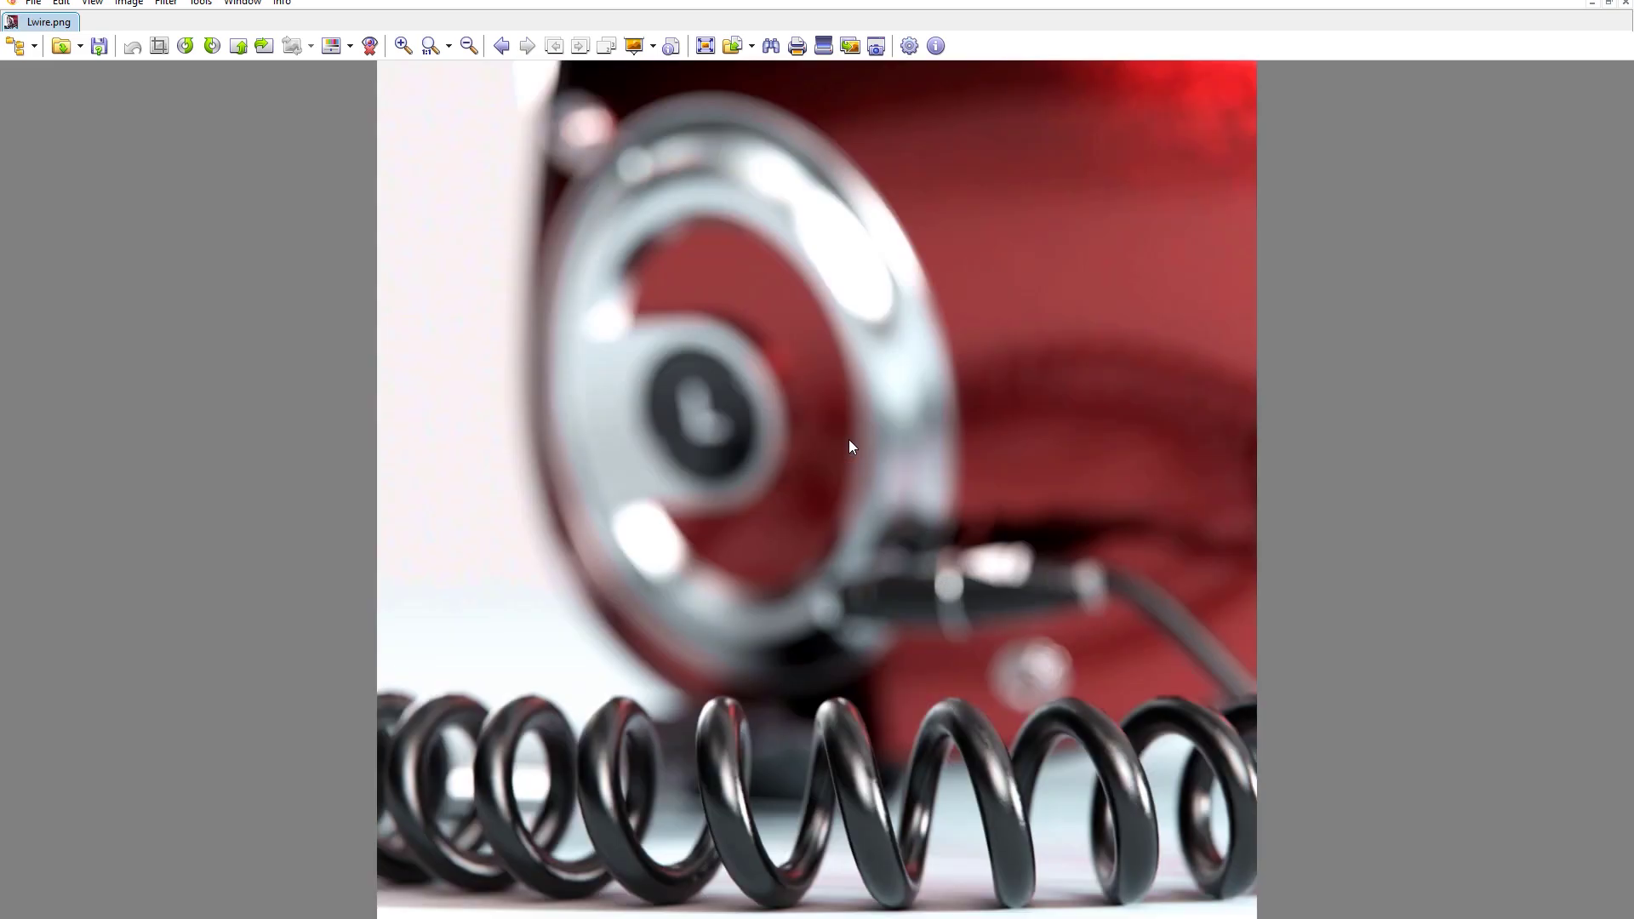